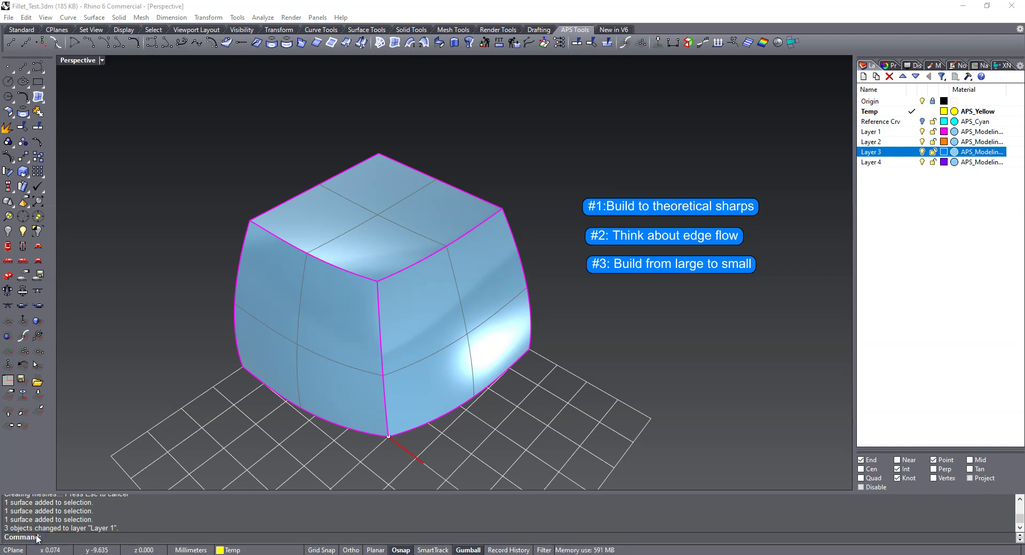
click(289, 305)
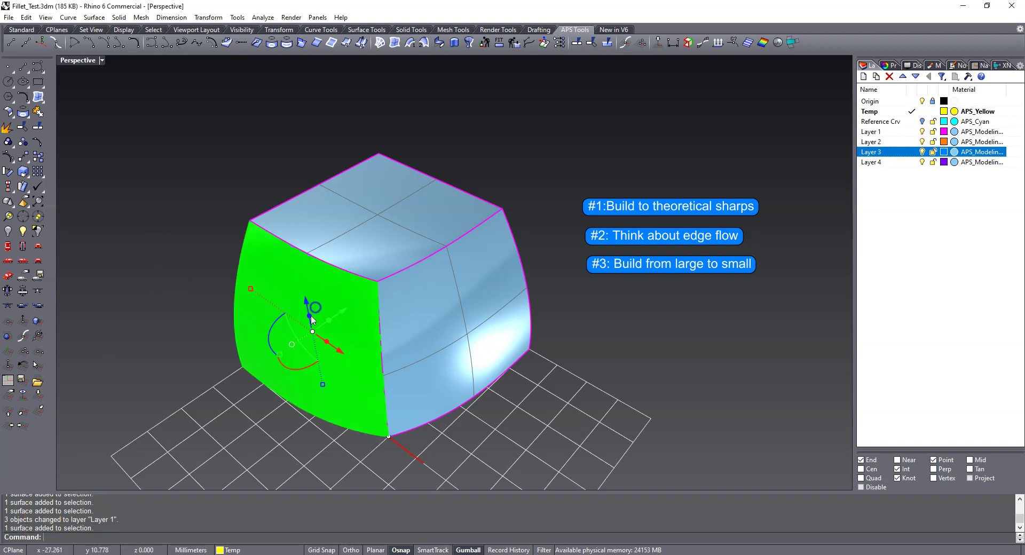
click(358, 253)
click(408, 289)
click(497, 129)
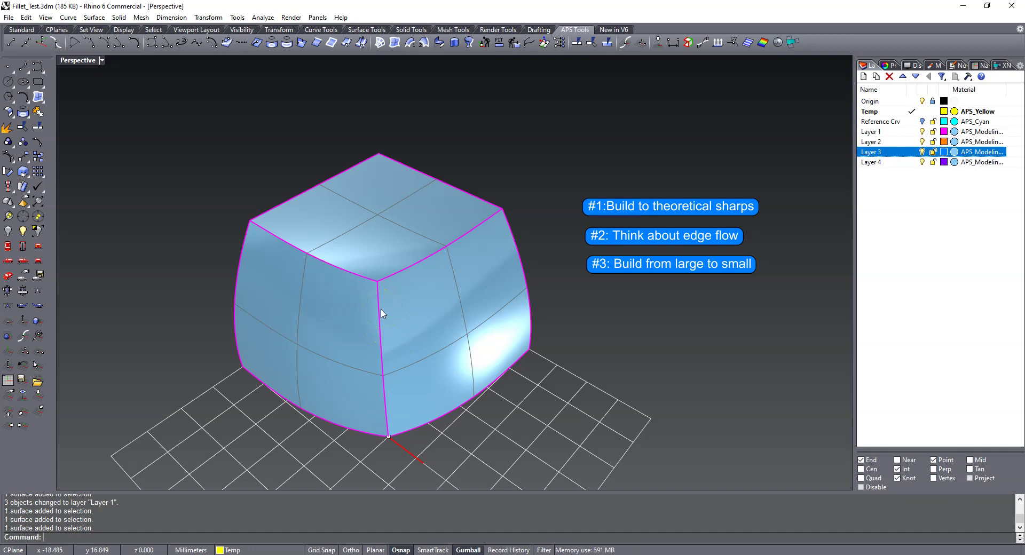
click(345, 311)
shift+click(372, 188)
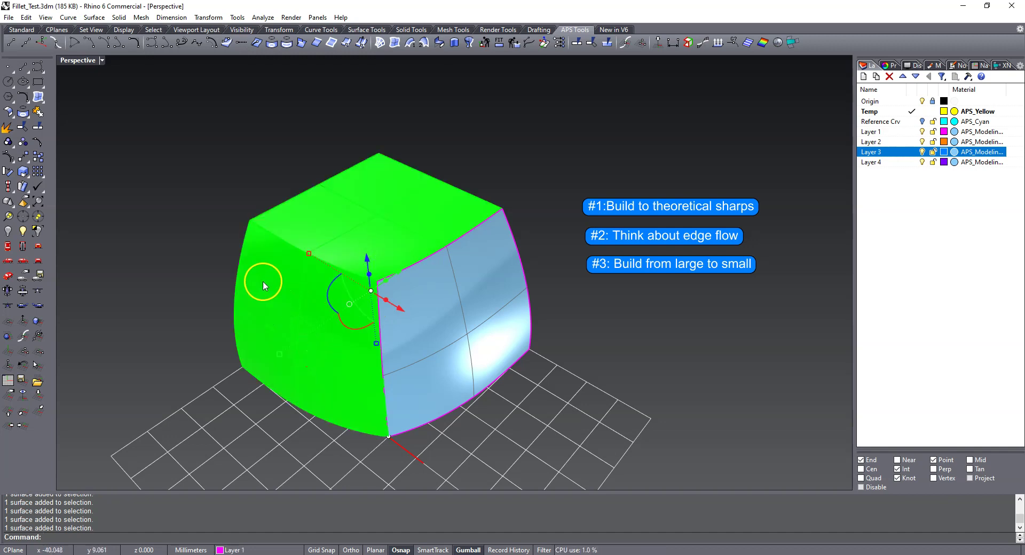
click(175, 239)
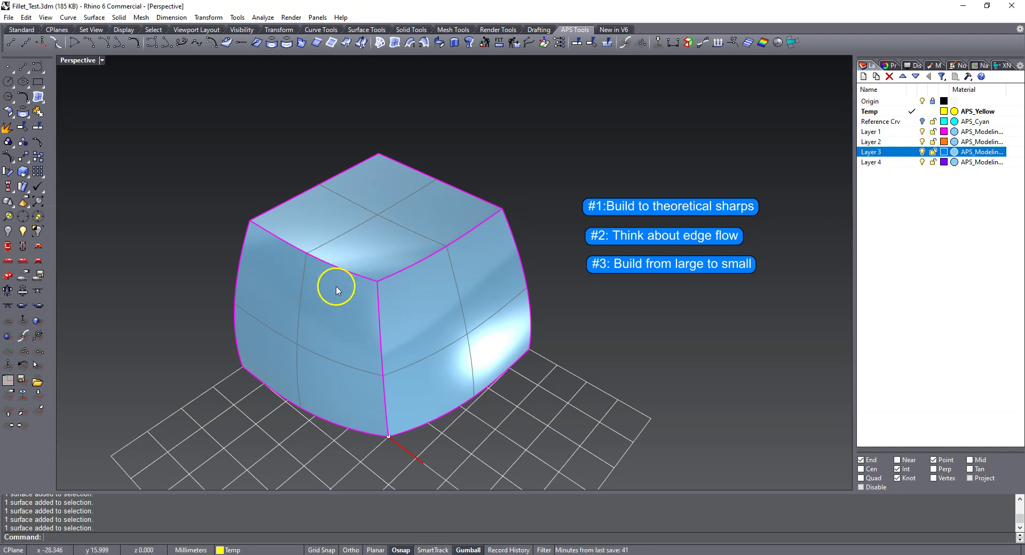
- Join the two side surfaces and the top surface into one polysurface
click(280, 300)
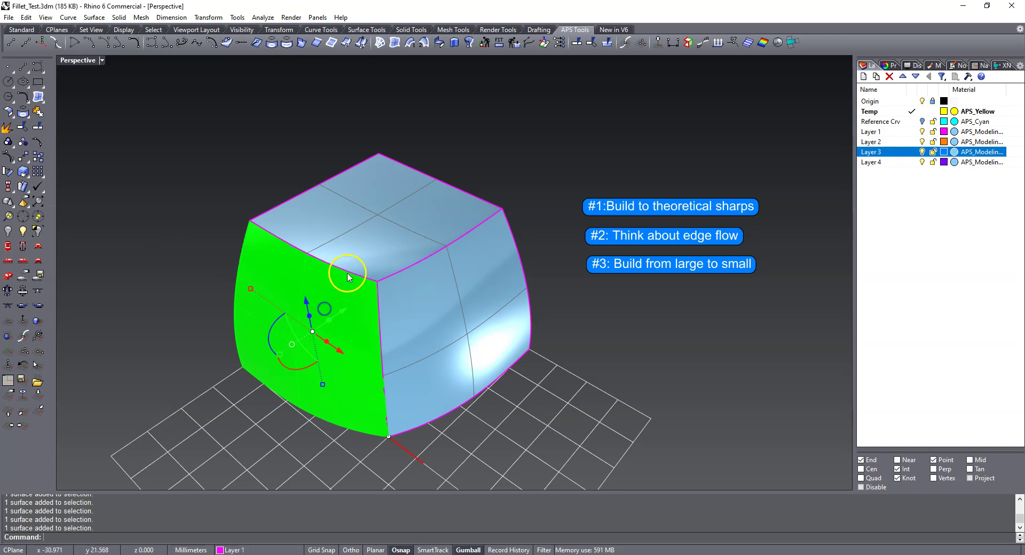
shift+click(348, 265)
shift+click(412, 308)
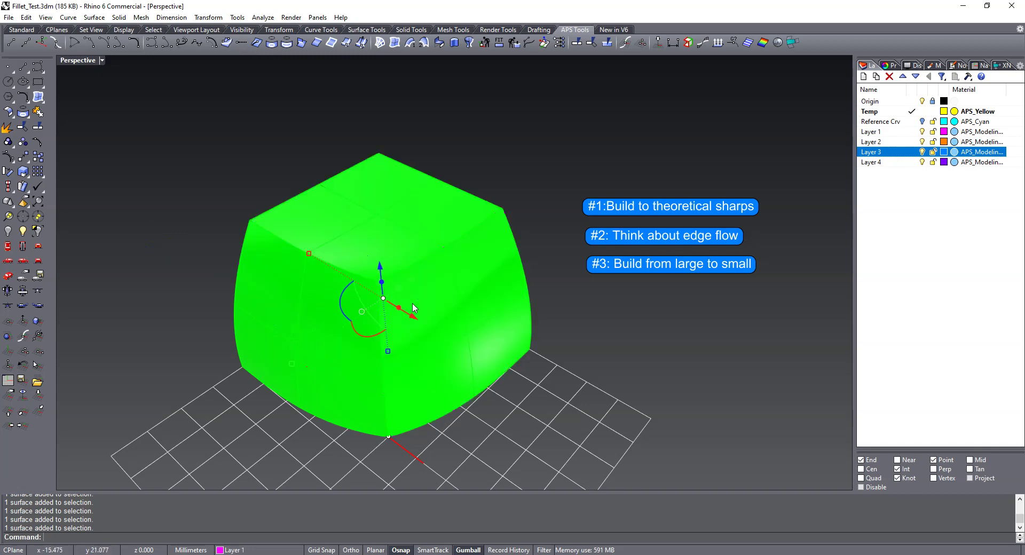
text(j)
key(Return)
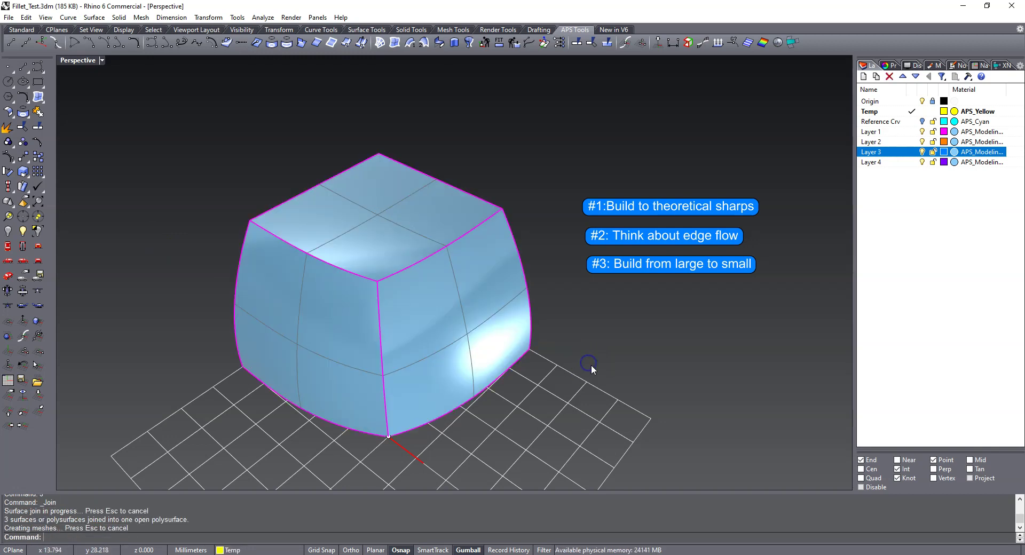
- Try an edge fillet with a radius of 5 on the front-left top edge of the polysurface, and undo it
text(f)
key(Return)
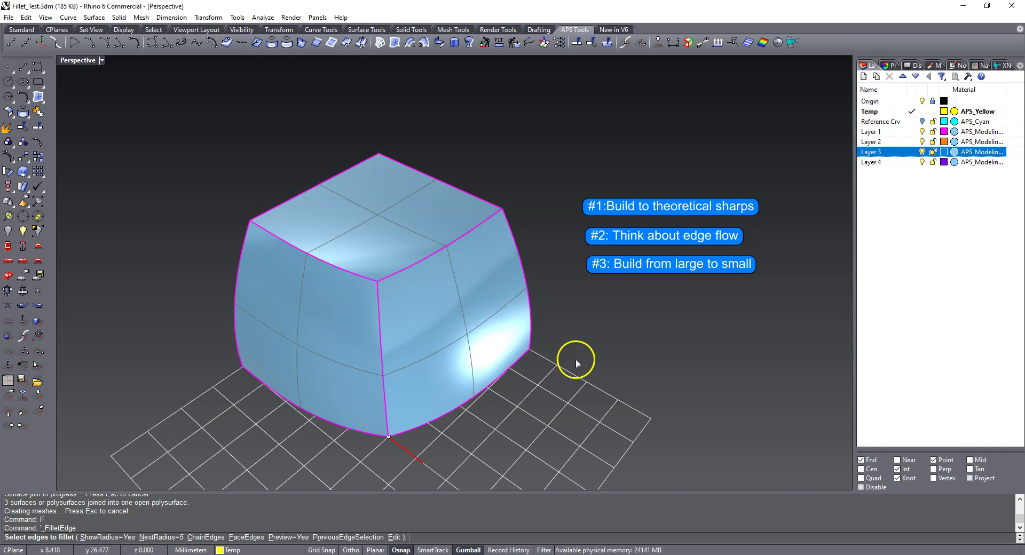
click(368, 277)
right_click(200, 218)
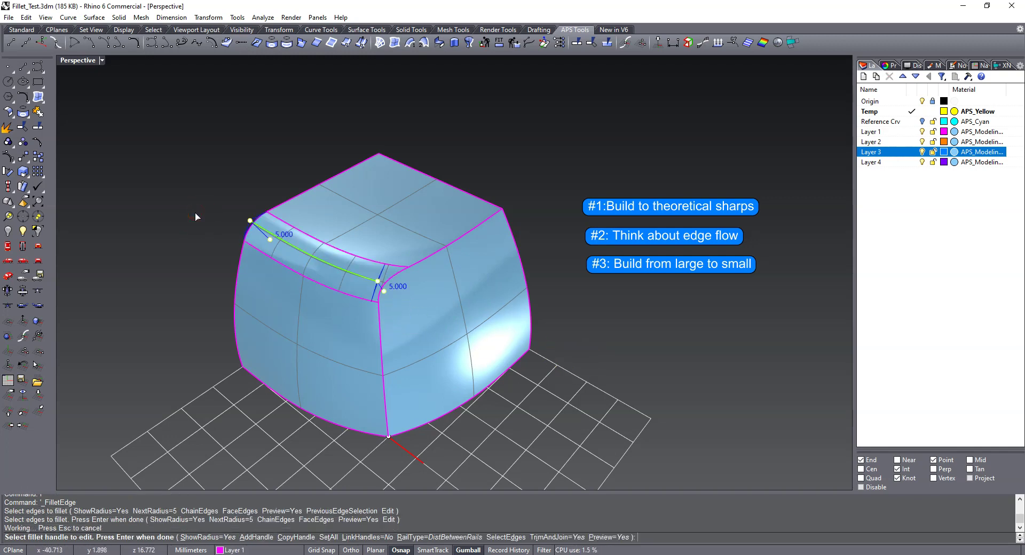
right_click(195, 213)
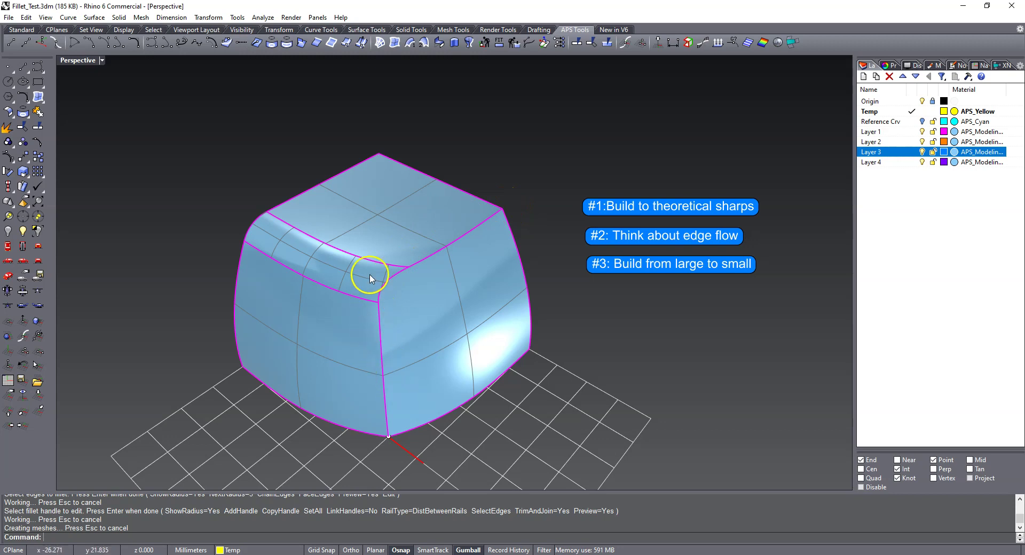
key(ctrl+z)
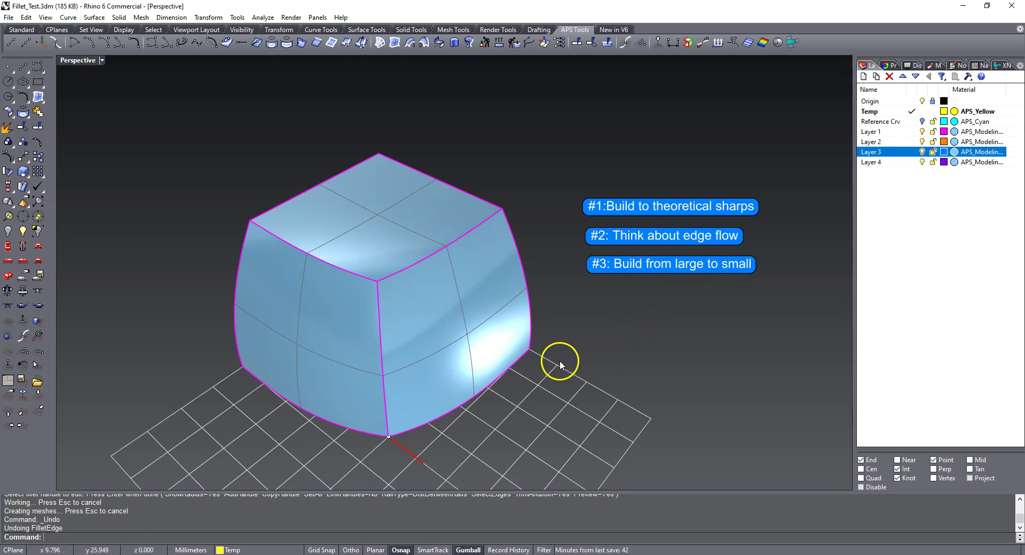
right_drag(635, 358, 677, 346)
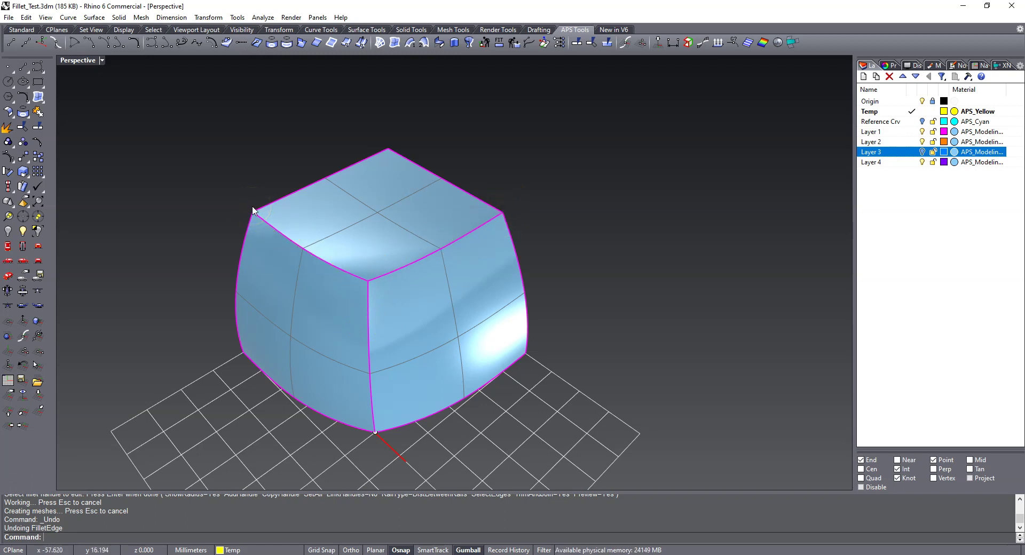
click(319, 317)
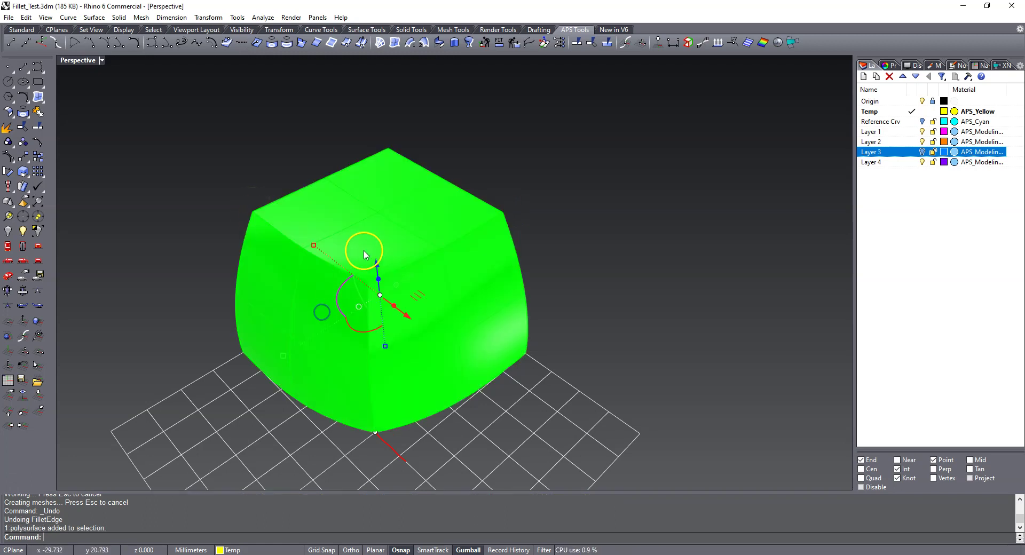
click(639, 292)
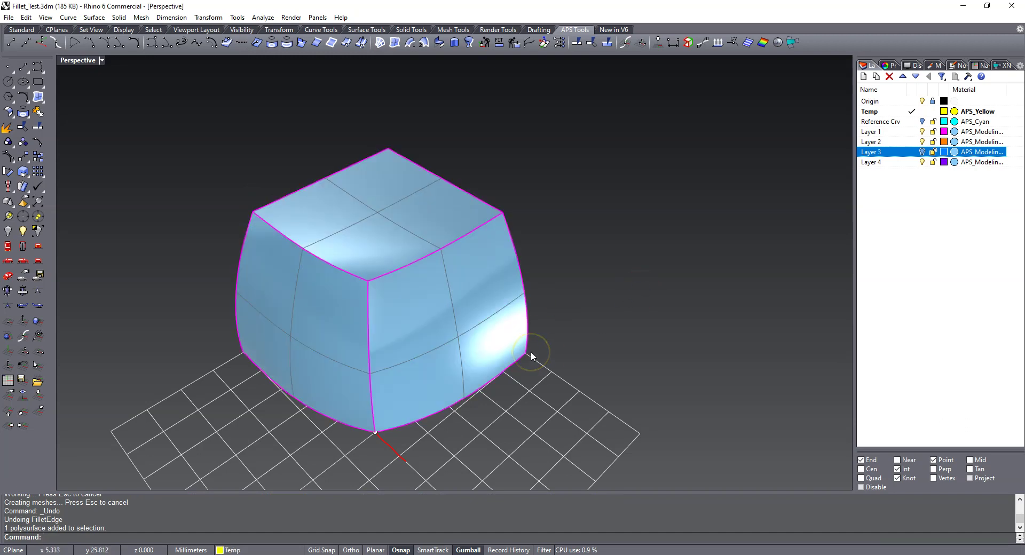
- Apply a BlendEdge with a radius of 8 to the vertical edge between the two side faces
key(Return)
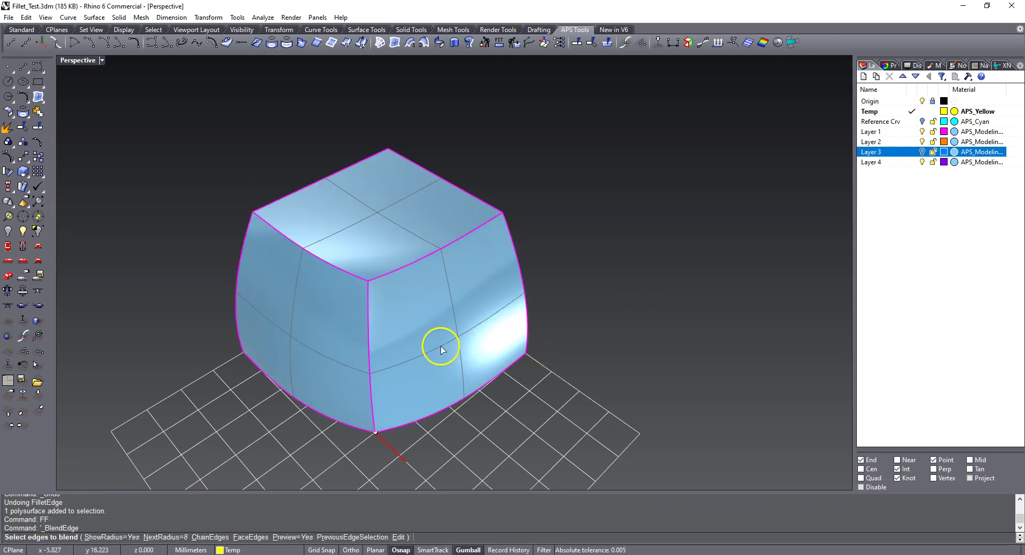
click(368, 310)
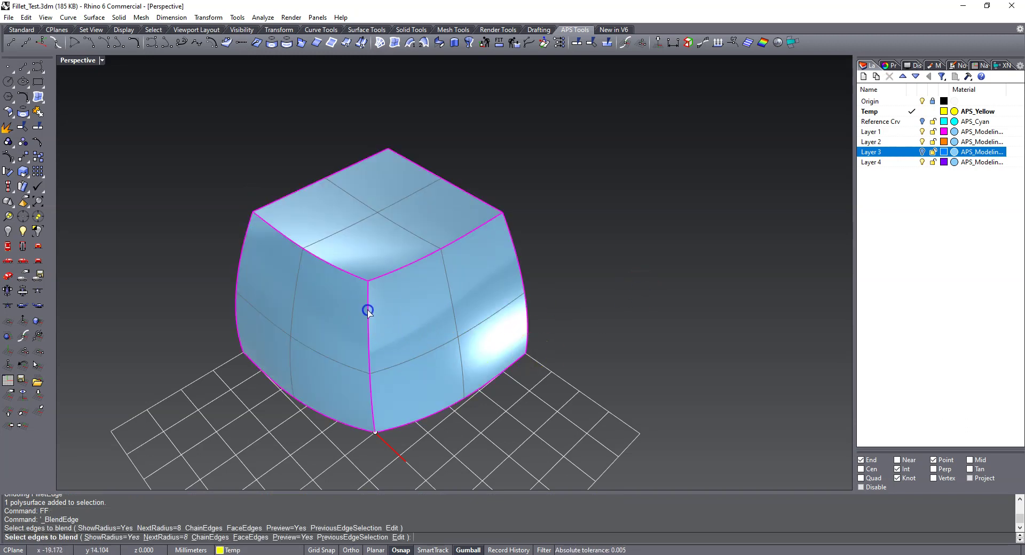
right_click(637, 288)
right_click(633, 290)
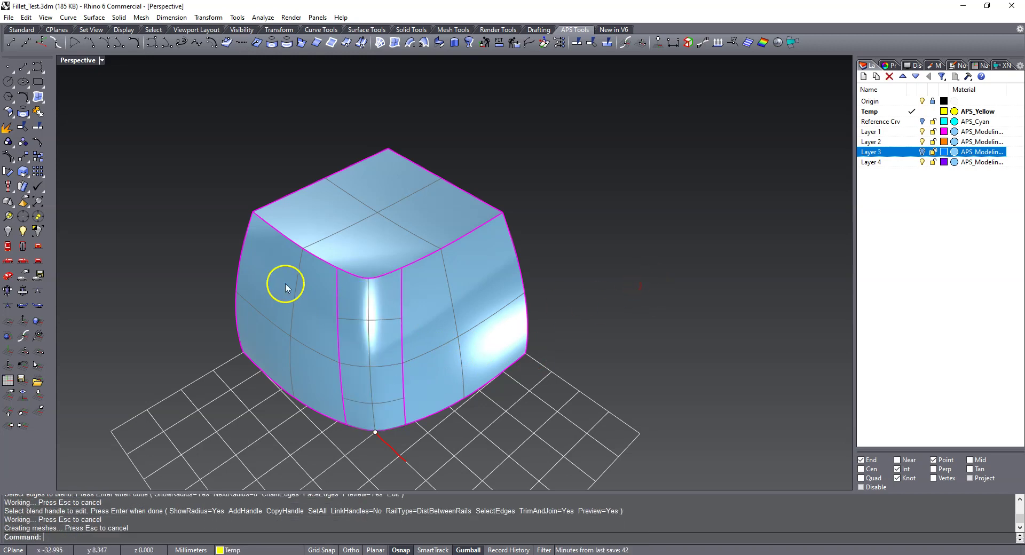
- Start a BlendEdge with a radius of 8 on the three connected edges around the top face, including the rounded corner
right_click(611, 259)
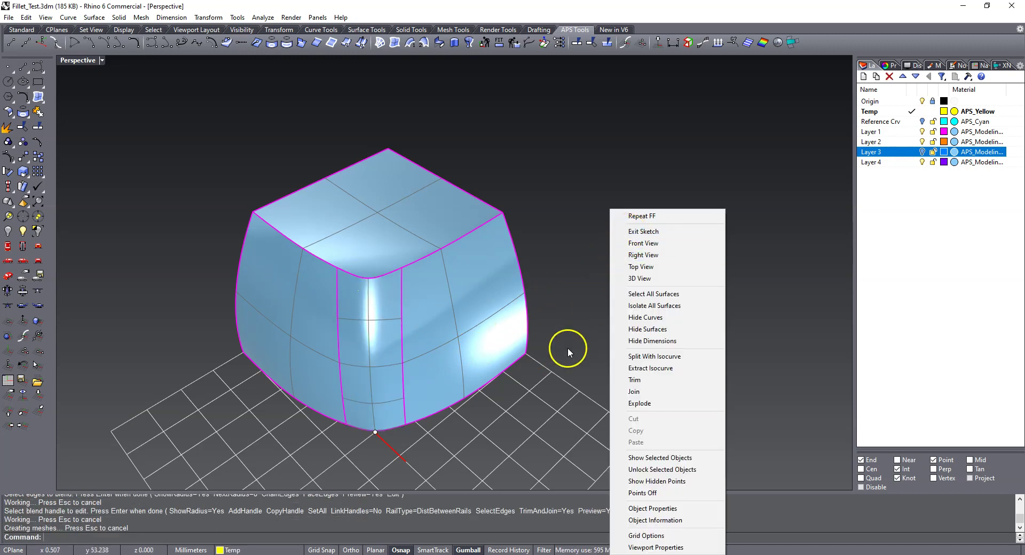
click(641, 216)
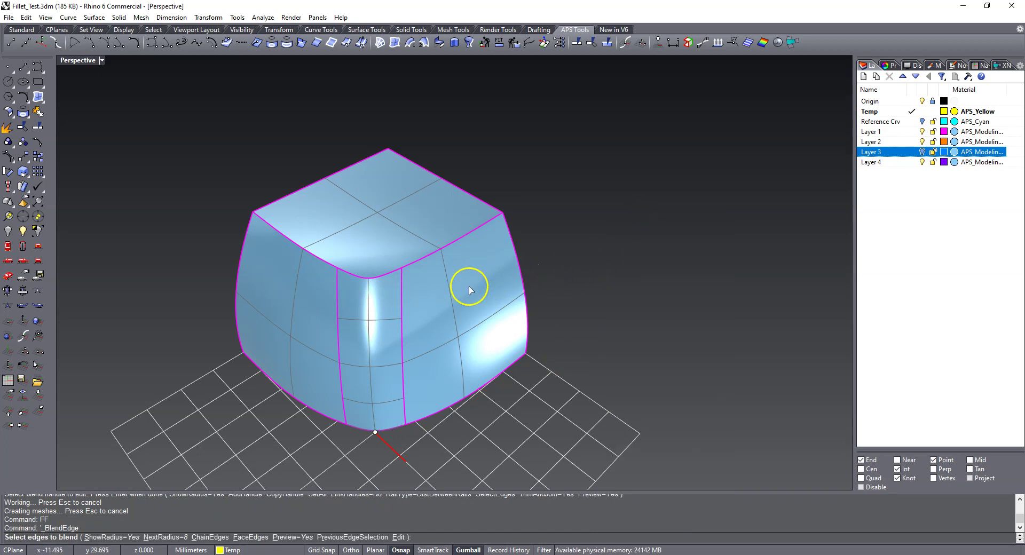
click(452, 245)
click(388, 273)
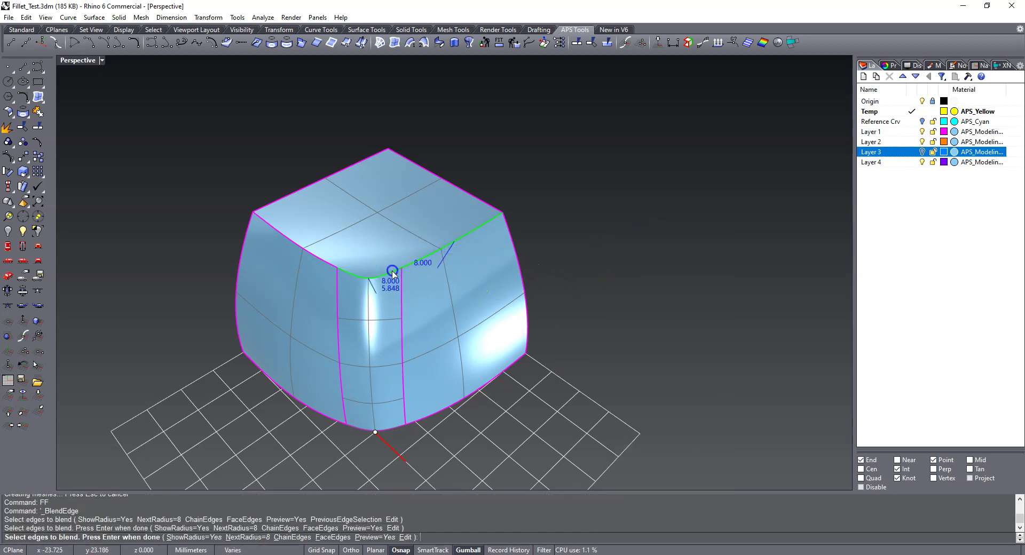
click(326, 264)
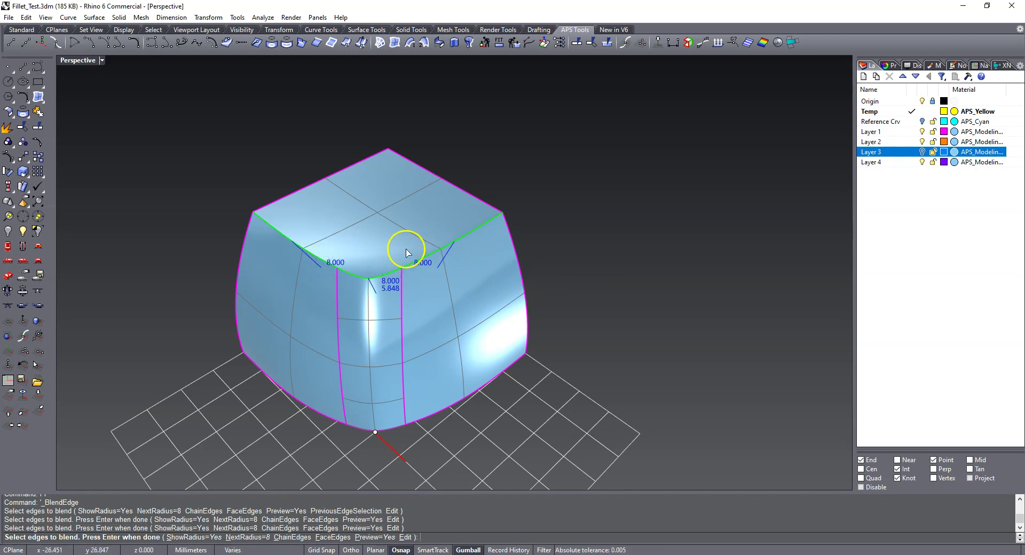
right_click(614, 221)
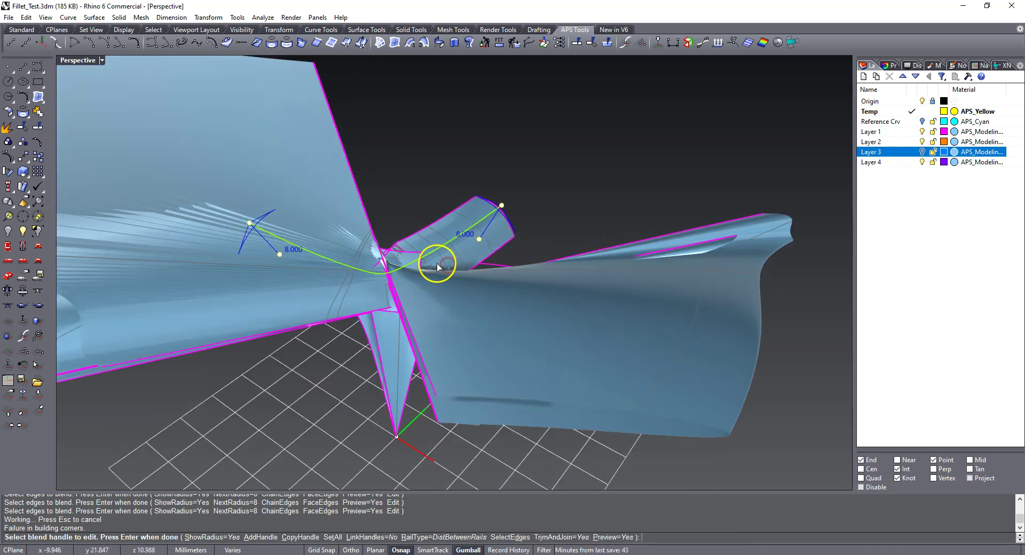
- Set the top blend's radius to 5 at its right end and 2.5 at its left end, and apply the blend
click(439, 259)
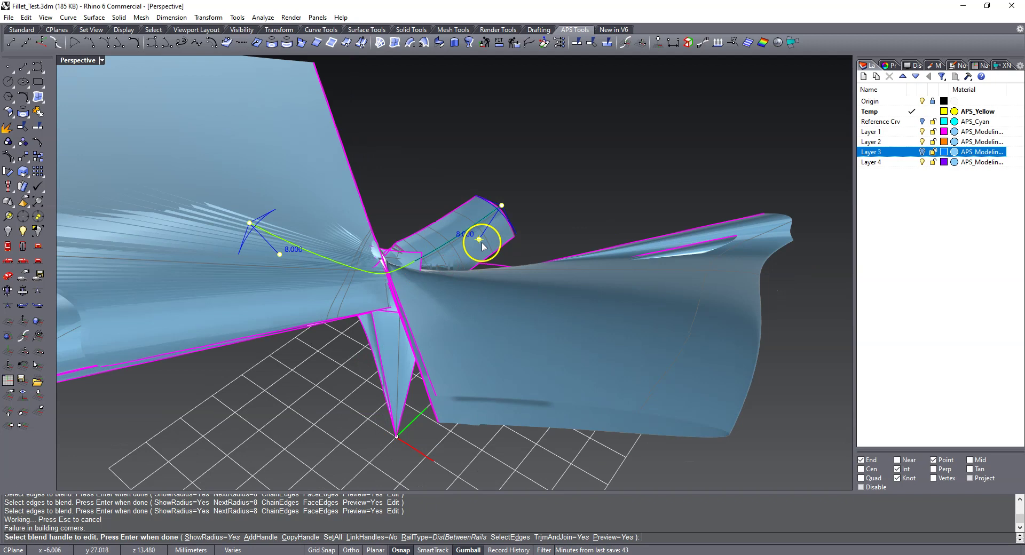
text(5)
key(Return)
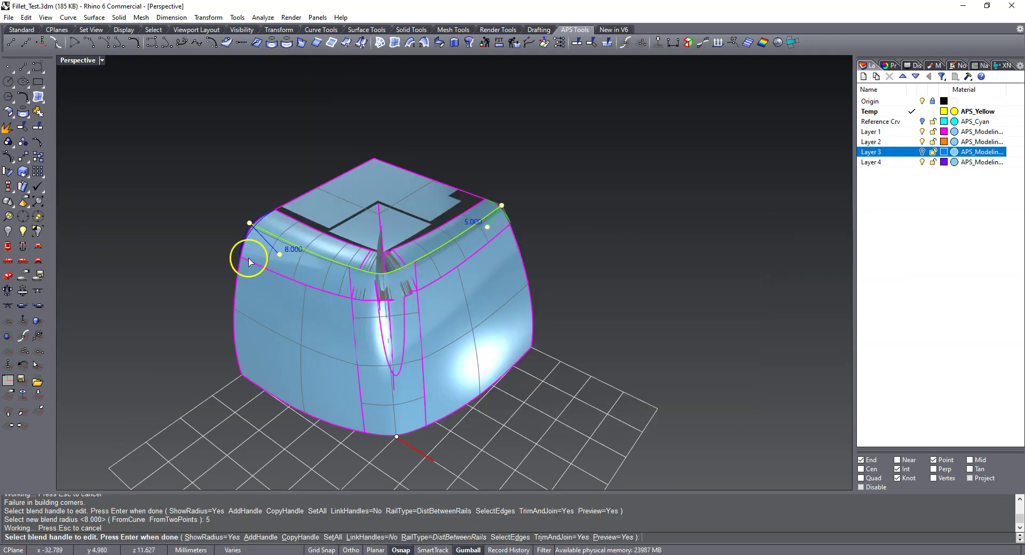
click(279, 254)
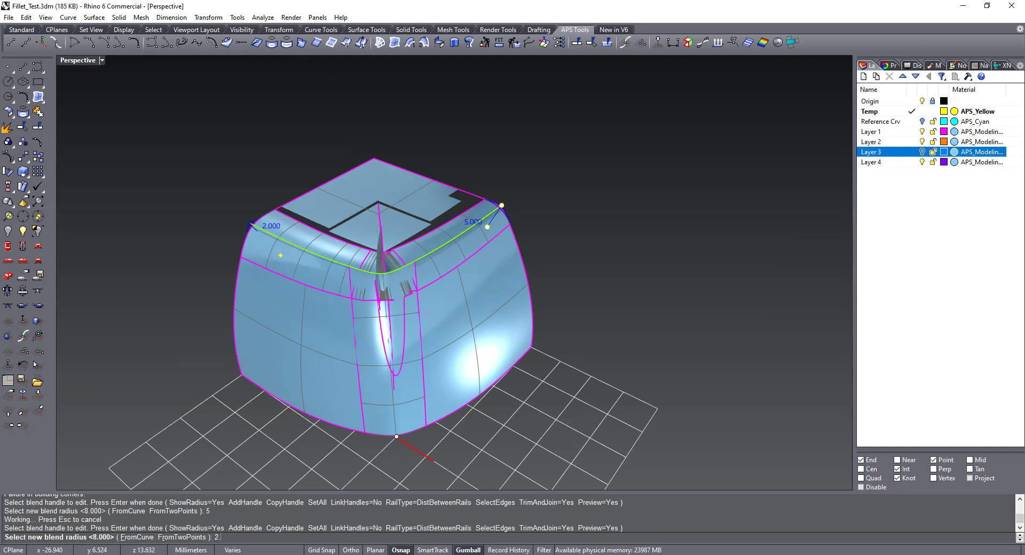
text(2.5)
key(Return)
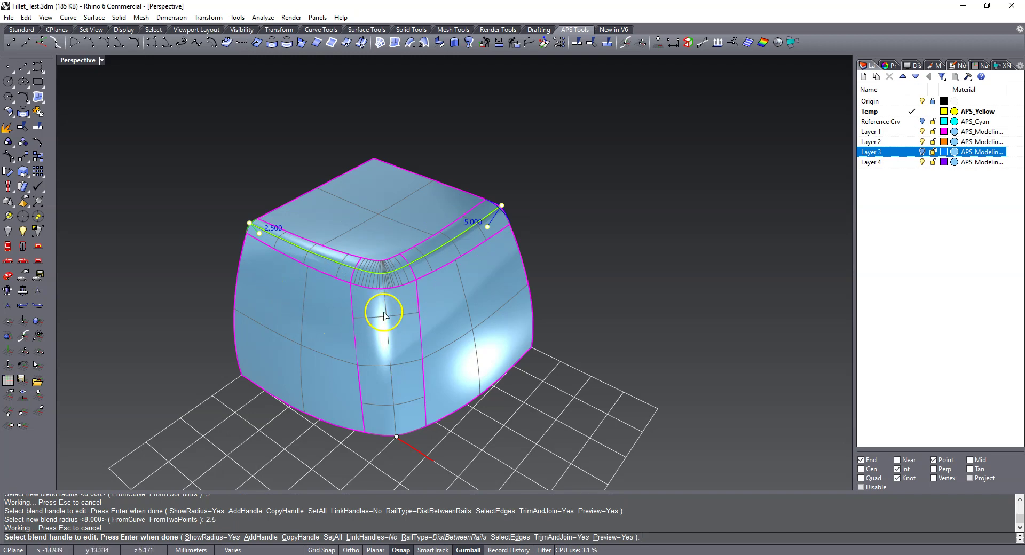
right_click(640, 217)
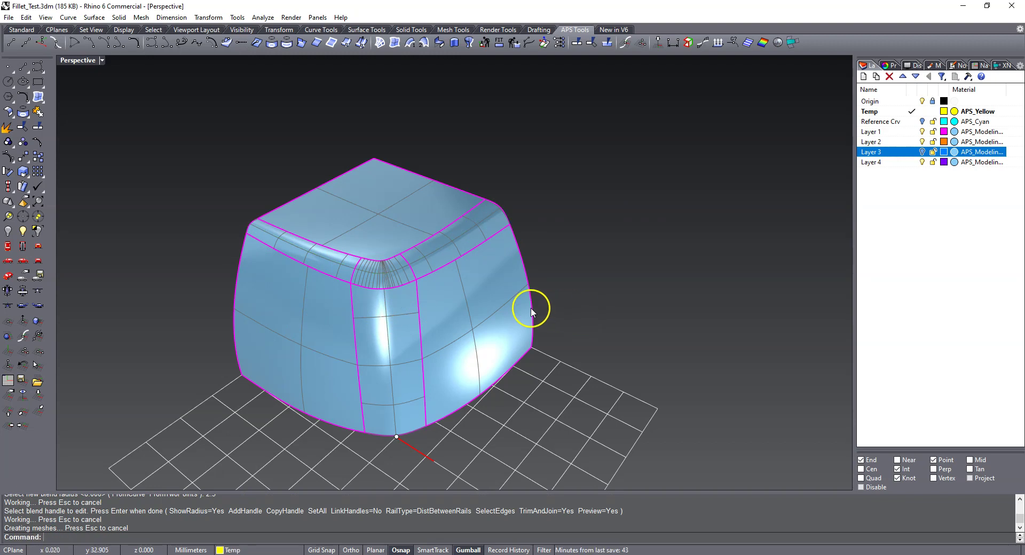
- Examine the blended top corner where the three fillets meet
scroll(281, 279, up, 2)
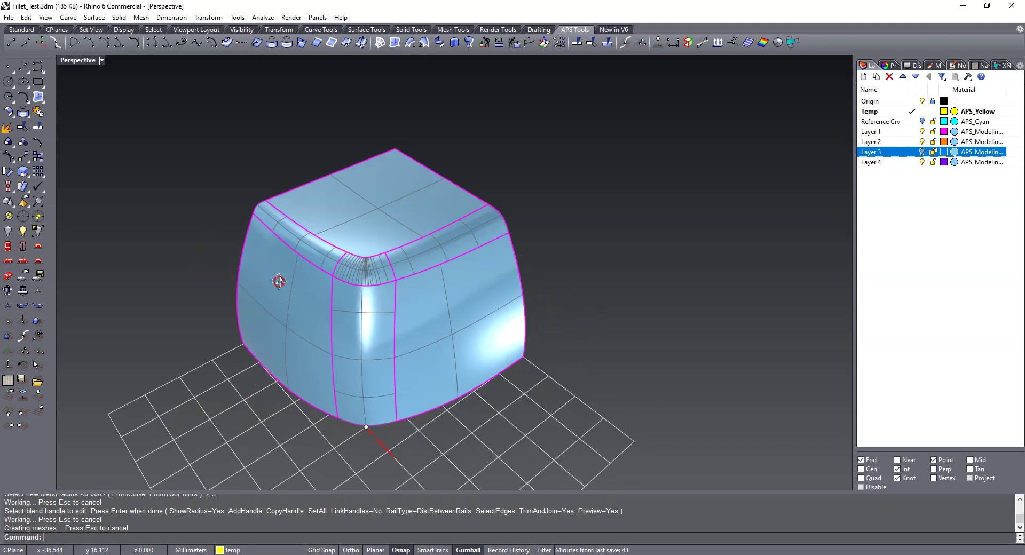
scroll(366, 290, up, 2)
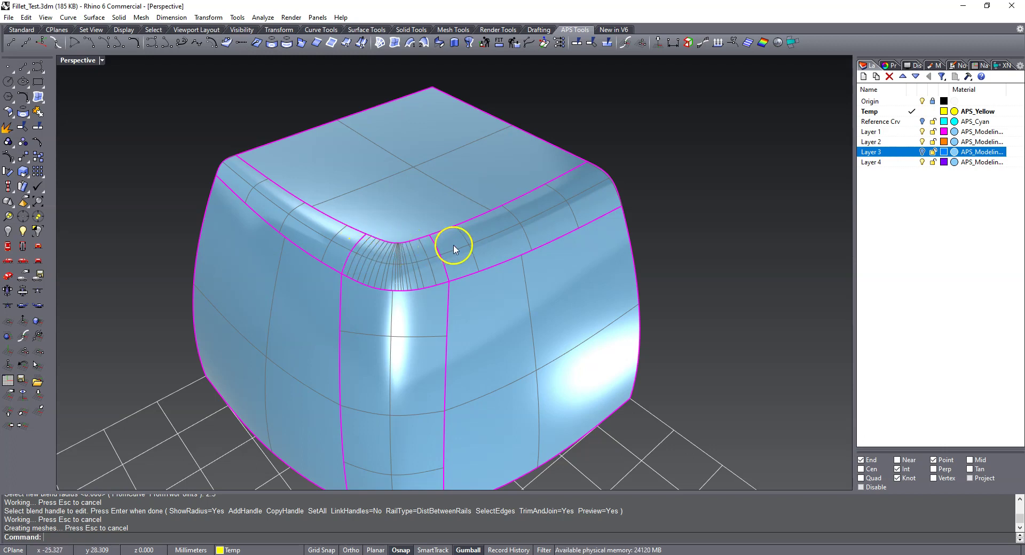
scroll(428, 261, down, 3)
right_drag(394, 281, 415, 290)
scroll(390, 283, up, 3)
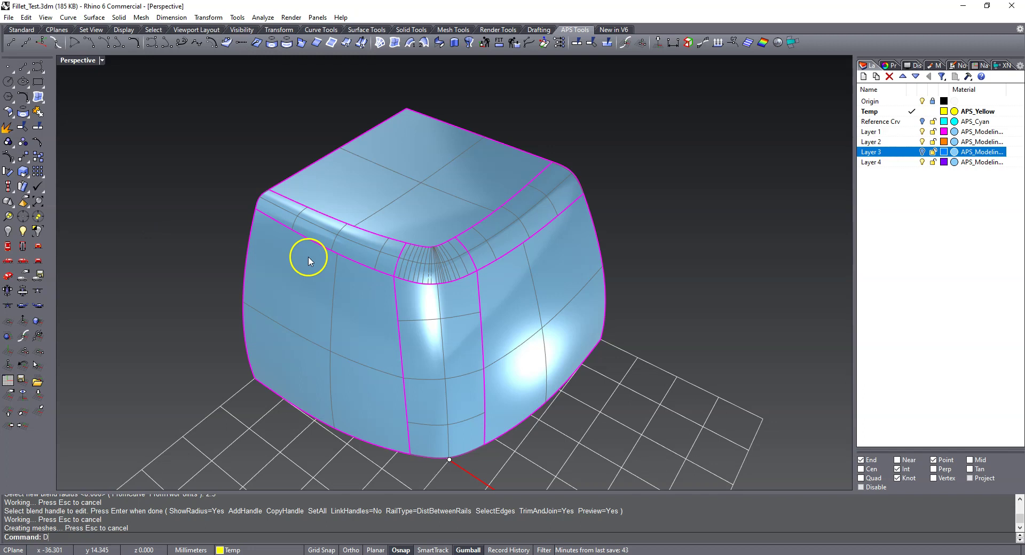
- Duplicate the two end edges of the top fillets, the corner's lower edge, and the vertical fillet's two side edges and bottom edge
text(D)
key(Return)
click(259, 198)
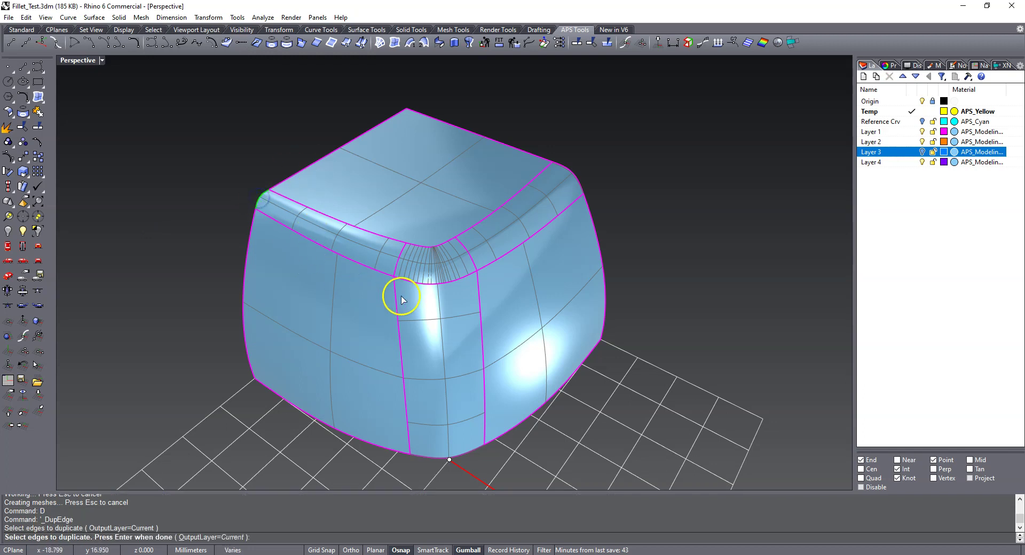
click(414, 283)
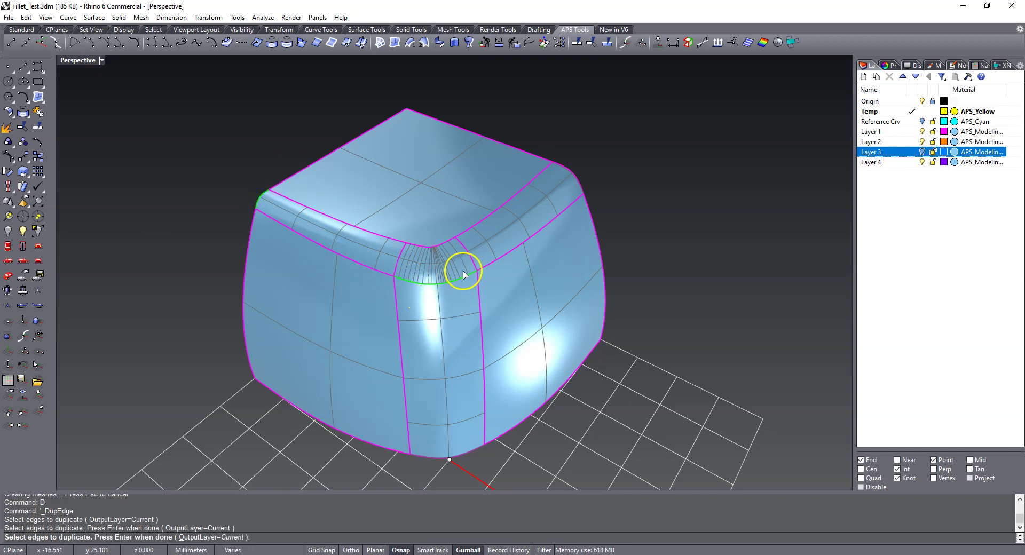
click(568, 169)
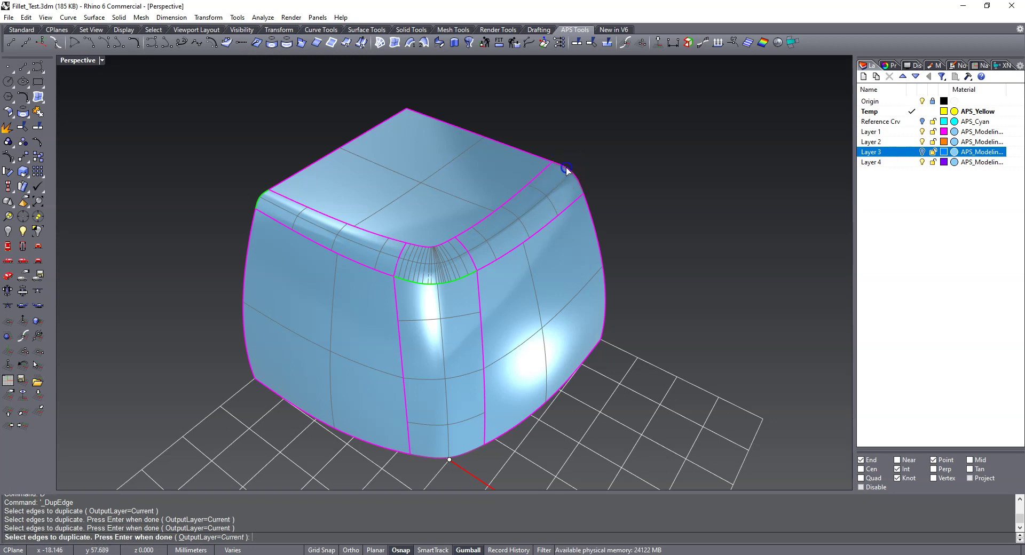
click(478, 288)
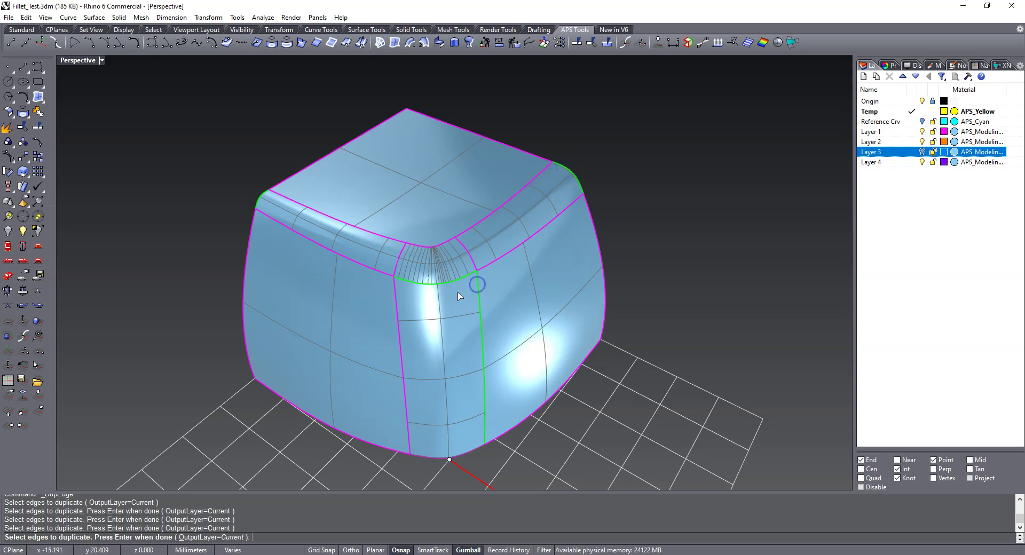
click(395, 293)
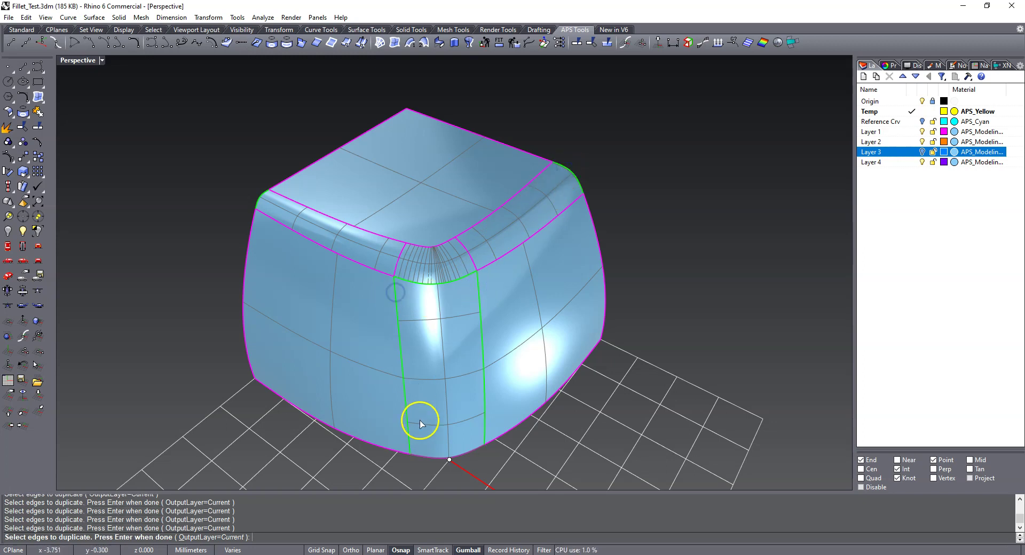
click(424, 458)
right_click(706, 259)
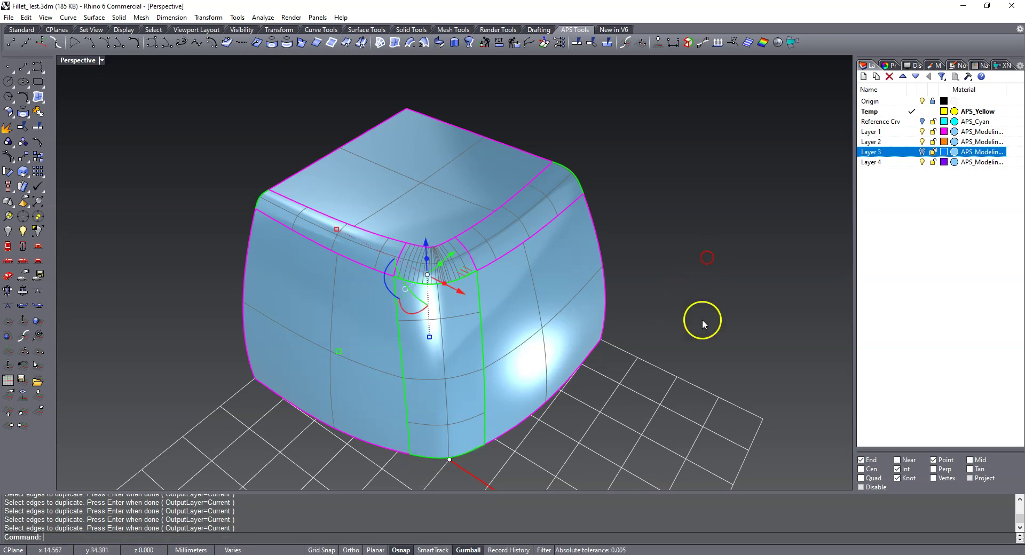
click(703, 330)
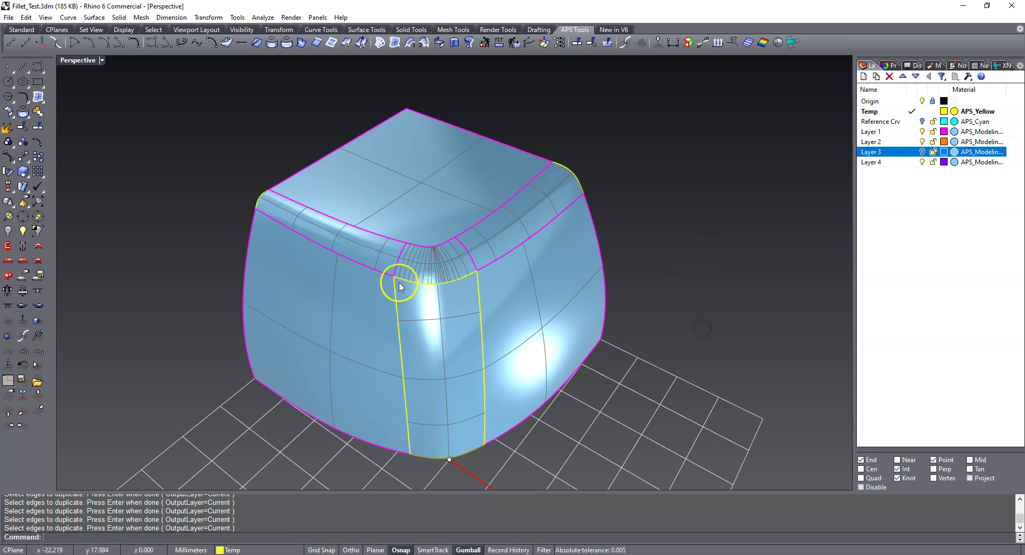
- Check the object description of the duplicated curve at the left end of the top fillet with the What command
click(259, 197)
click(294, 224)
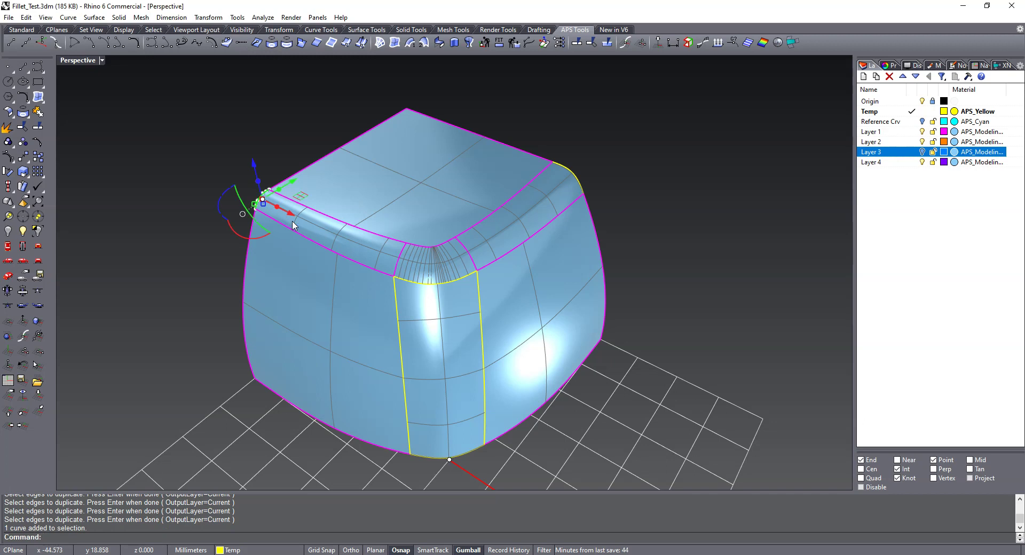
key(Return)
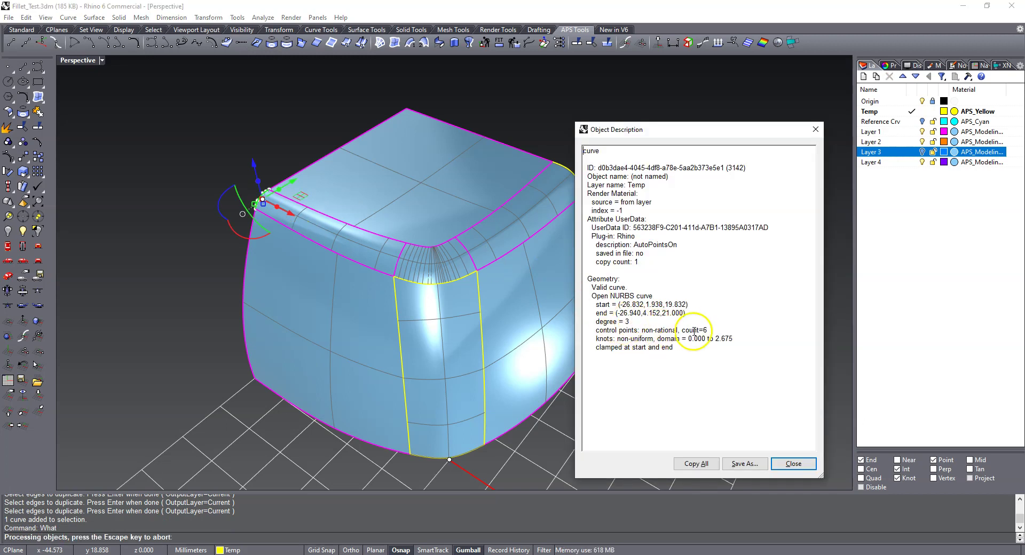
click(815, 129)
click(723, 119)
- Rebuild the four curves across the top fillets' ends, the corner's lower edge and the vertical fillet's bottom to 6 points, degree 5
click(262, 194)
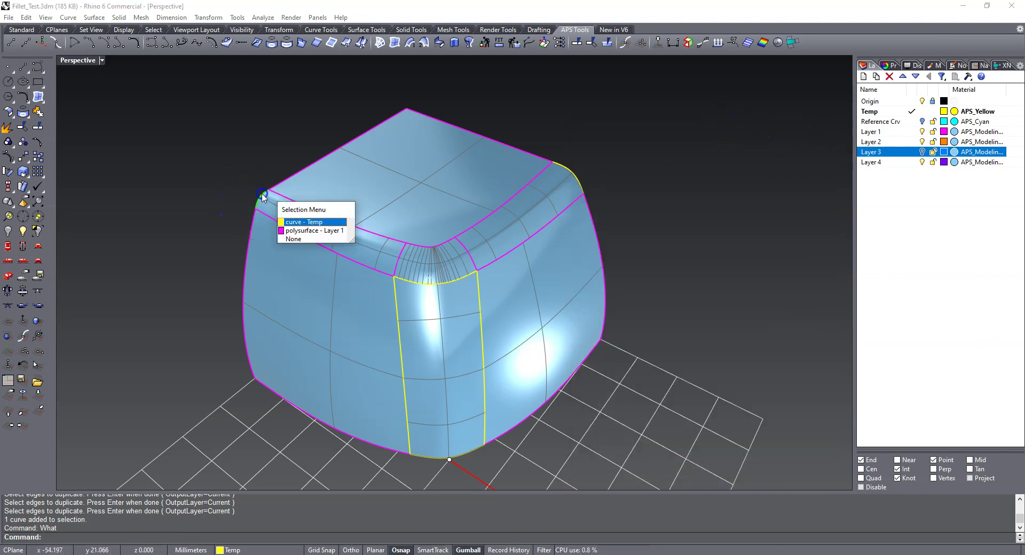
click(313, 223)
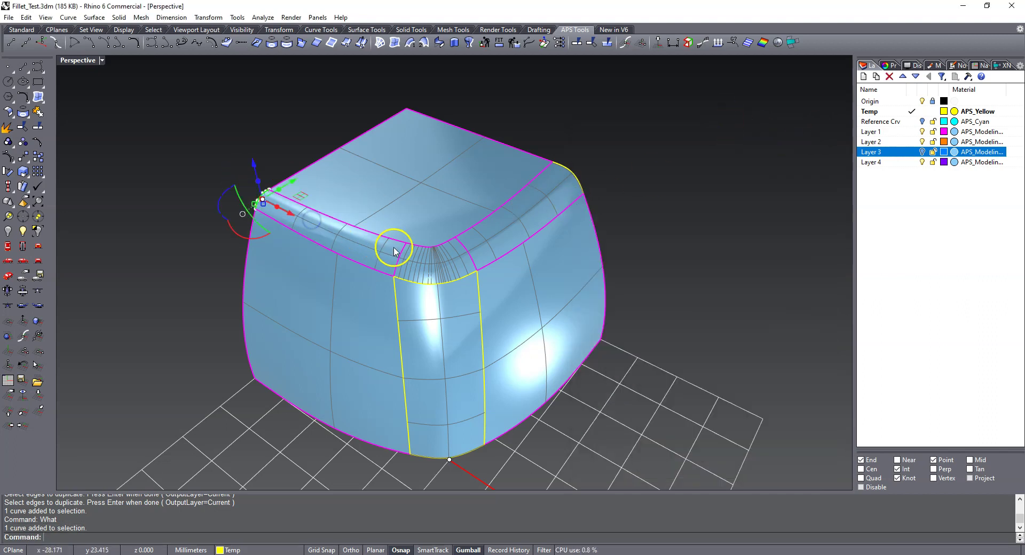
click(430, 291)
click(463, 318)
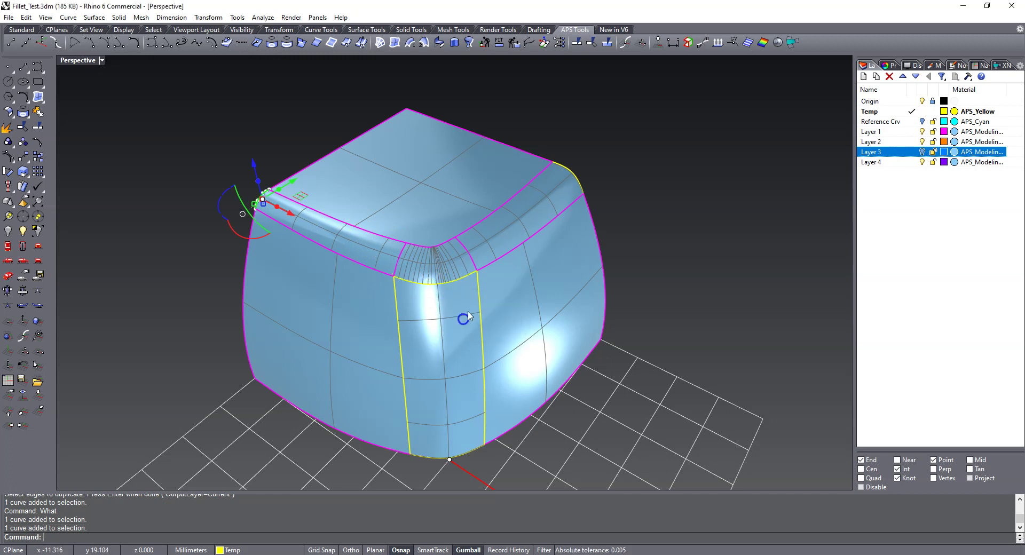
click(578, 170)
click(605, 198)
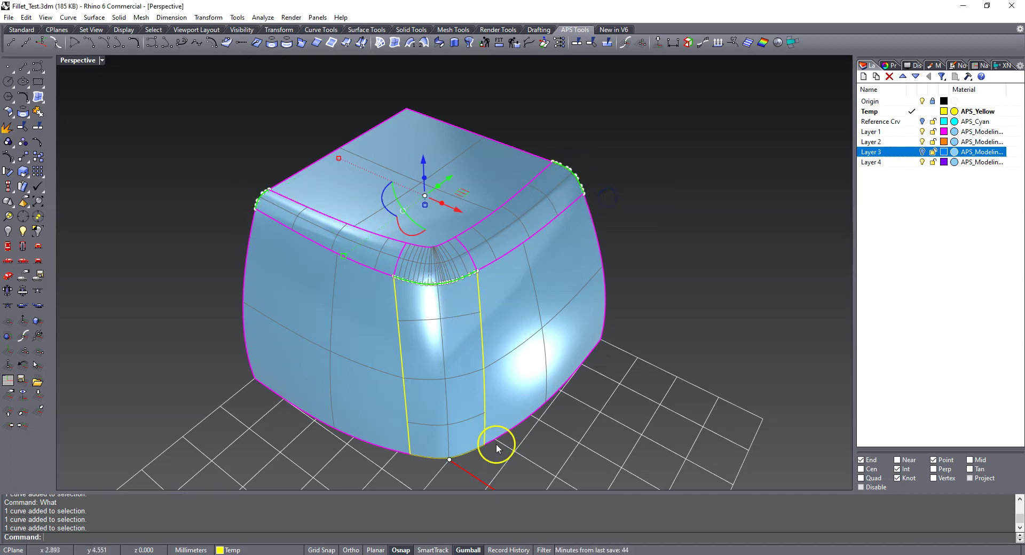
click(473, 457)
click(500, 479)
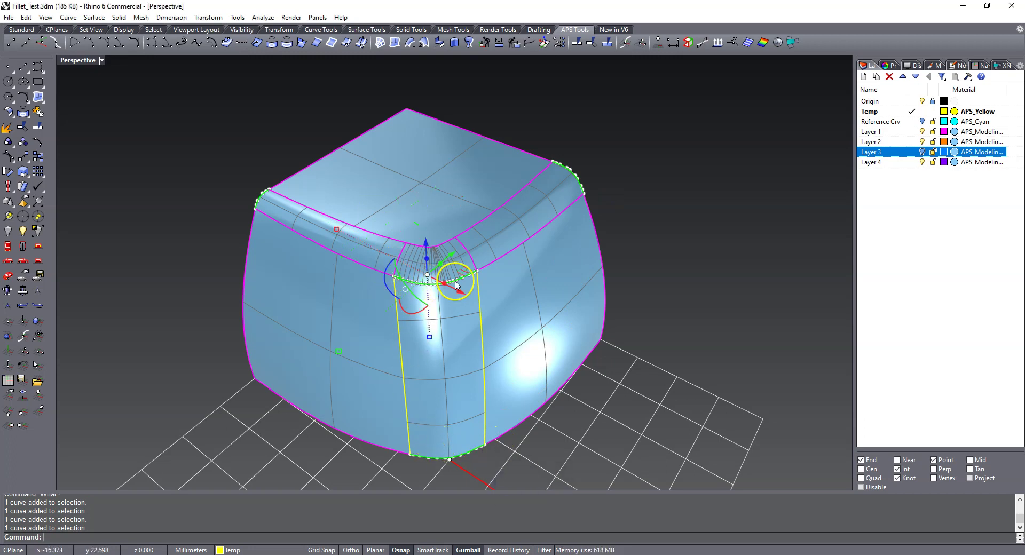
text(R)
key(Return)
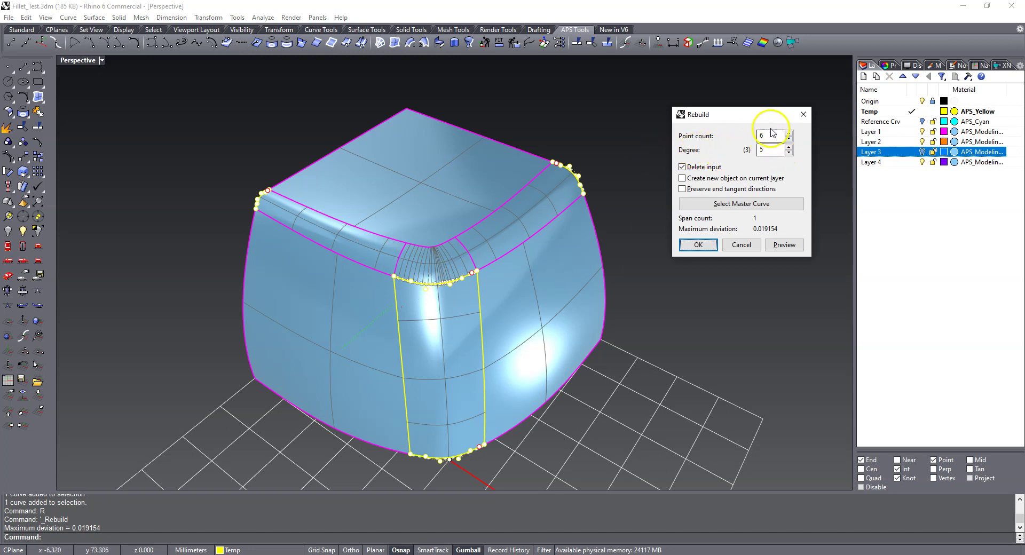
click(719, 247)
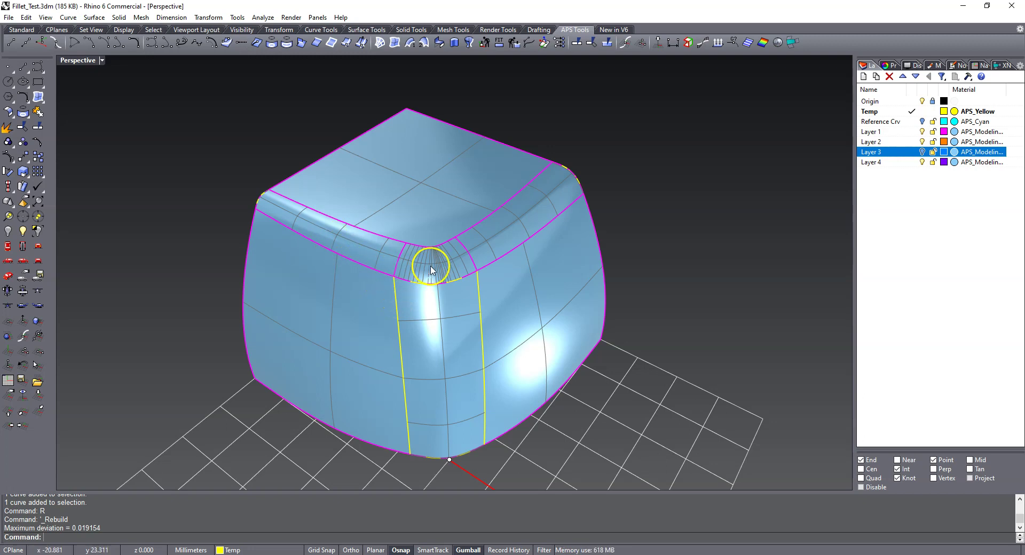
- In the Top view, draw a tangent line from the upper end of the vertical fillet's right edge curve over the top surface
right_drag(272, 242, 464, 293)
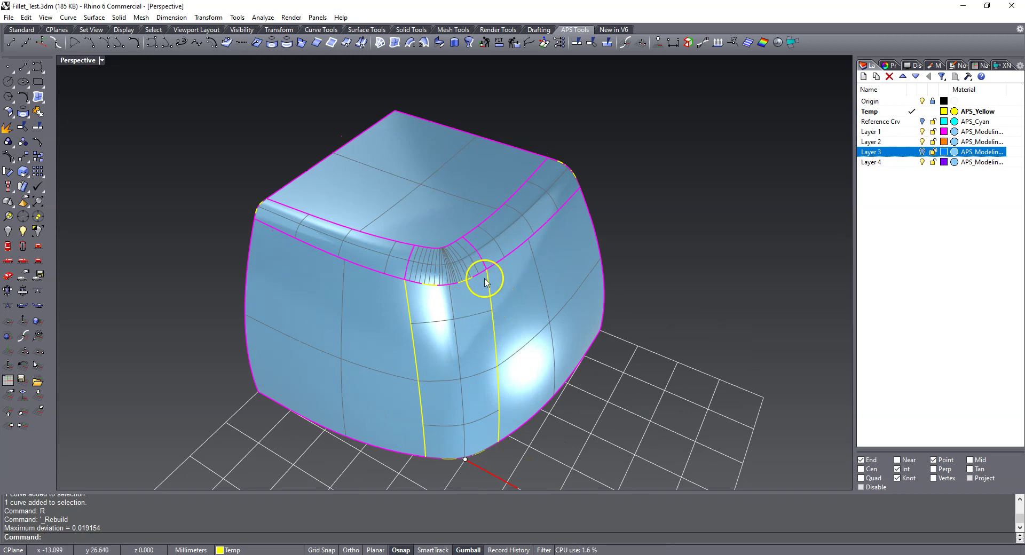
click(9, 246)
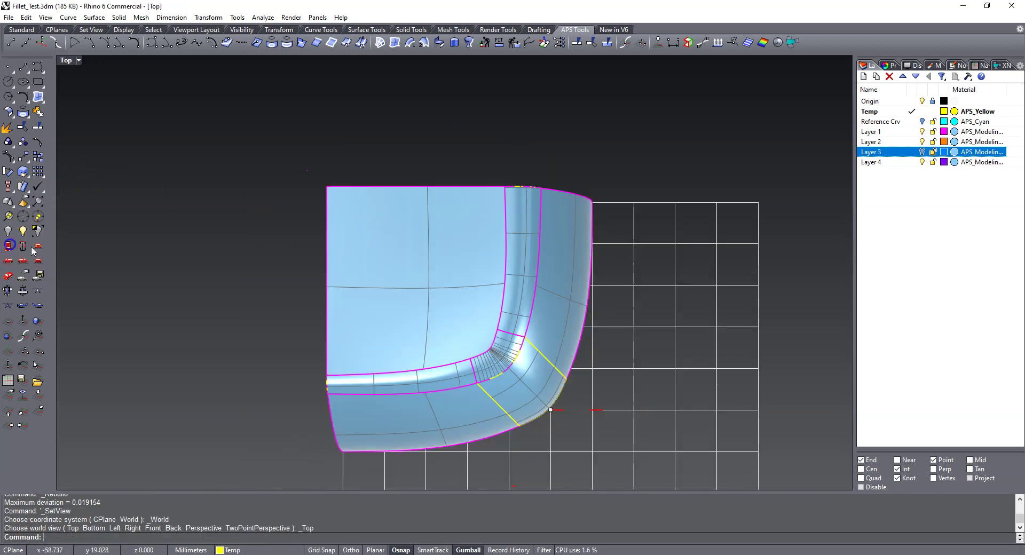
scroll(550, 371, up, 3)
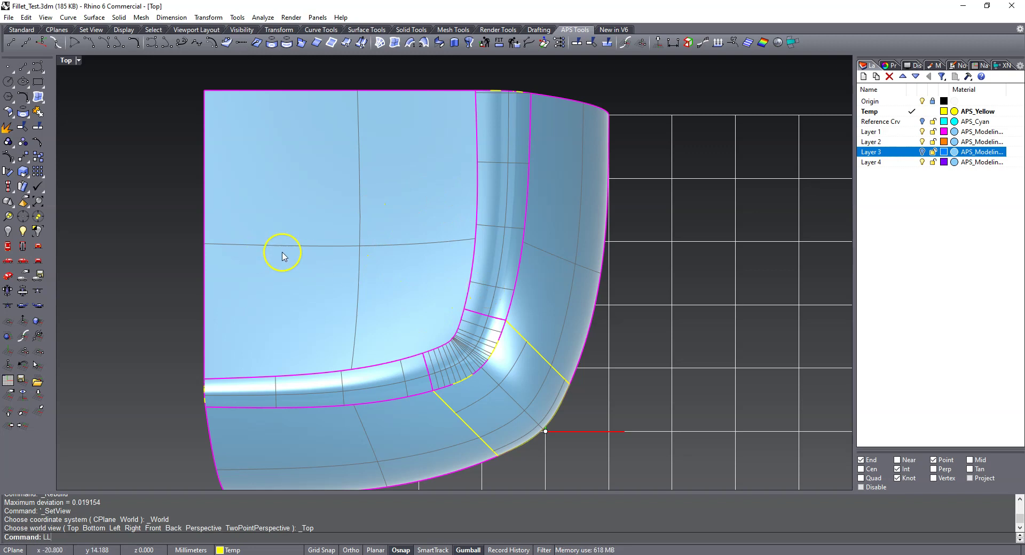
key(Return)
click(517, 334)
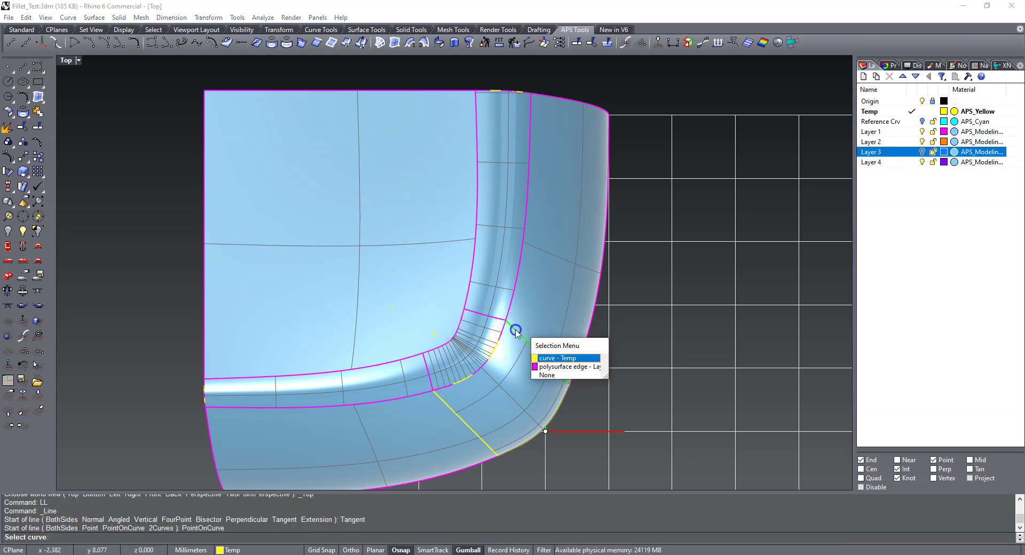
click(537, 357)
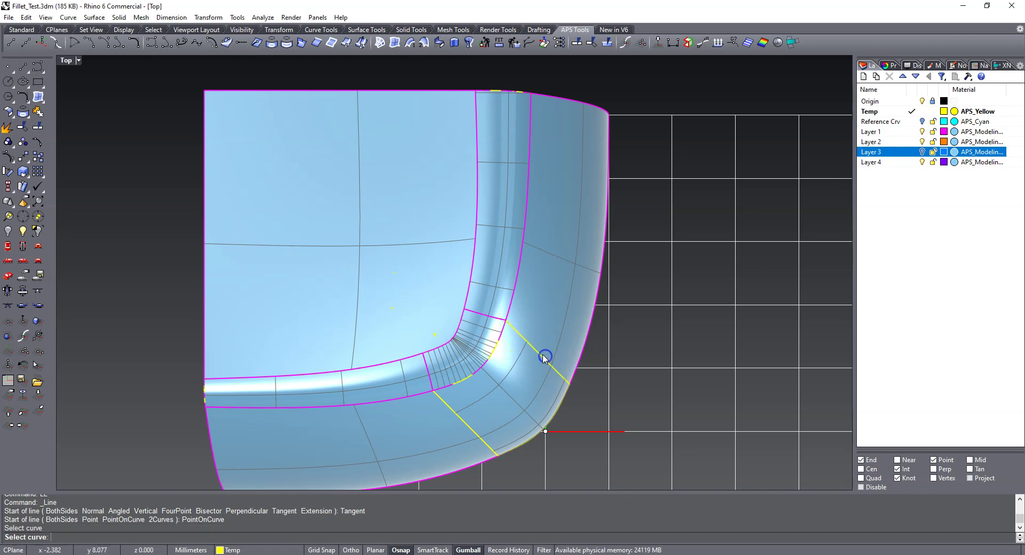
click(505, 318)
click(418, 246)
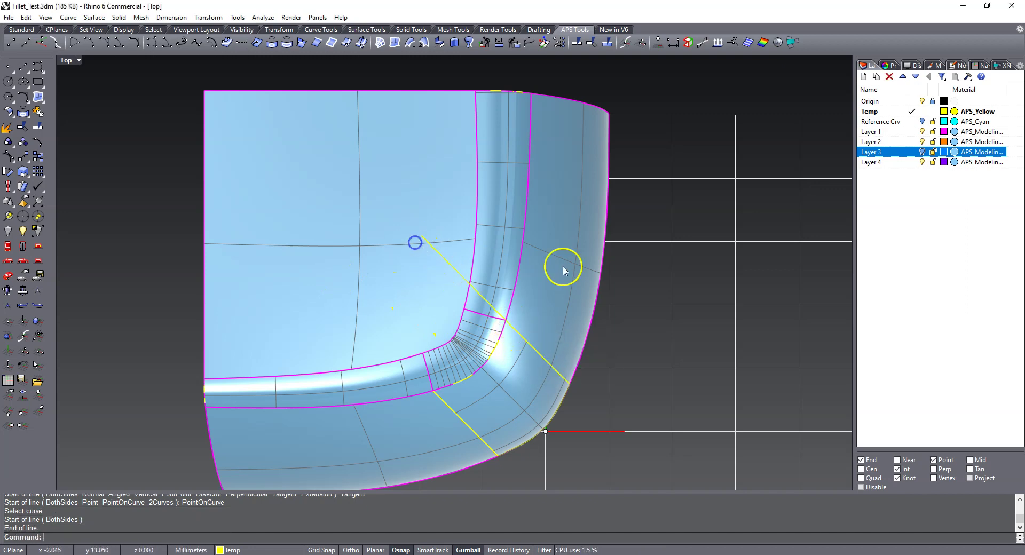
- Draw a tangent line about 12 mm long from the upper end of the vertical fillet's left edge curve over the top surface
right_click(636, 231)
click(440, 400)
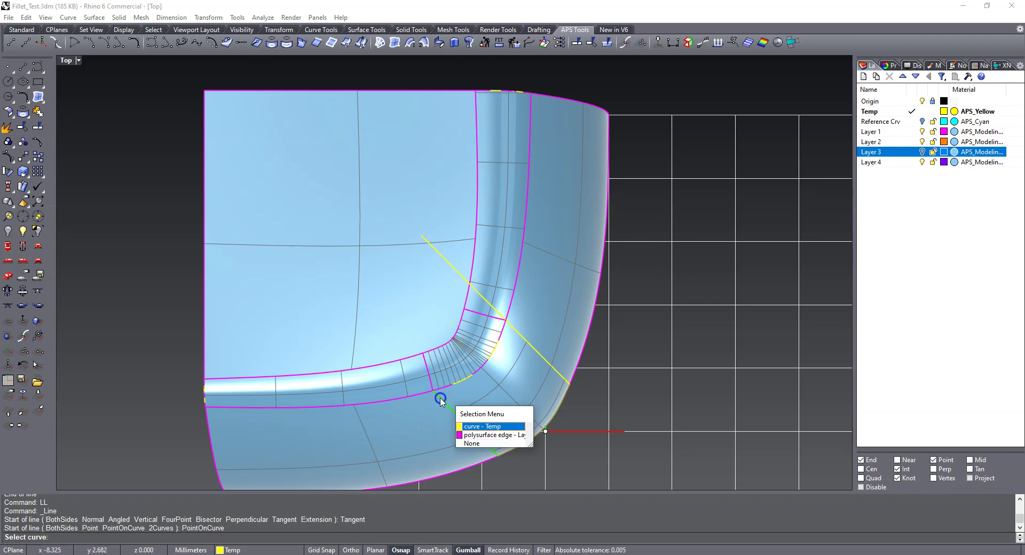
click(470, 425)
click(435, 394)
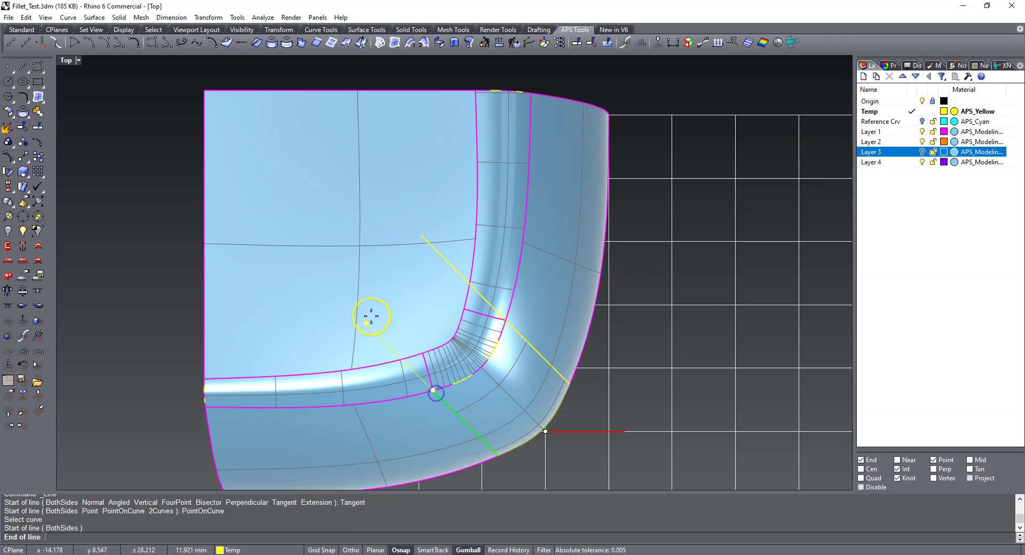
click(370, 315)
- Explode the filleted polysurface into separate surfaces
click(383, 372)
text(J)
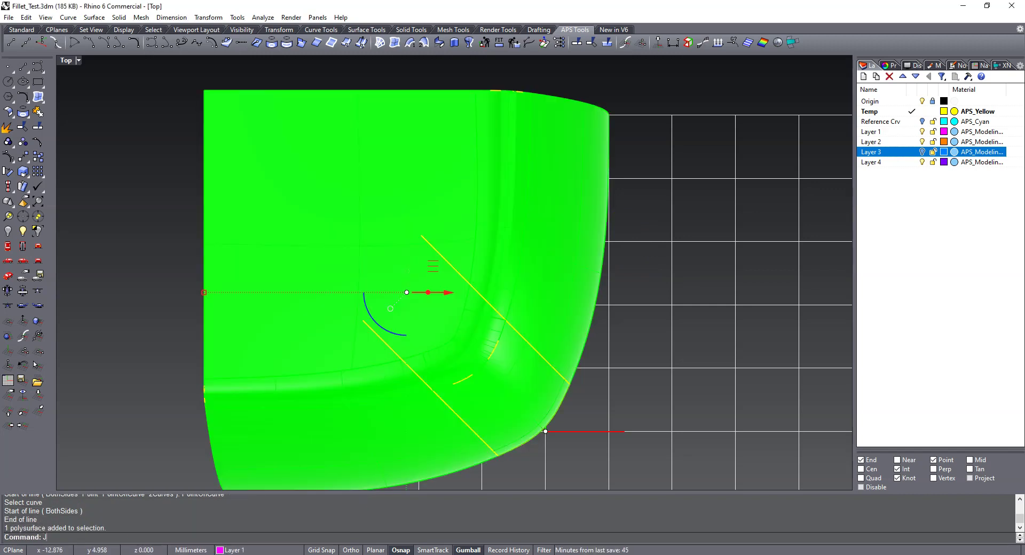
text(J)
key(Return)
click(103, 270)
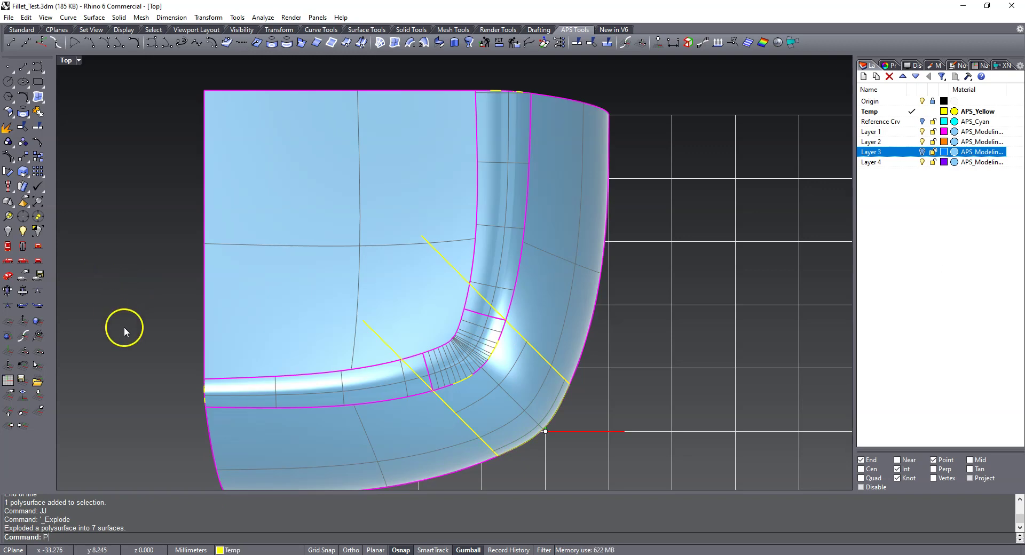
- Project both tangent lines along CPlaneZ onto the top surface and the two adjoining top fillet surfaces, deleting the input lines
text(P)
key(Return)
click(379, 344)
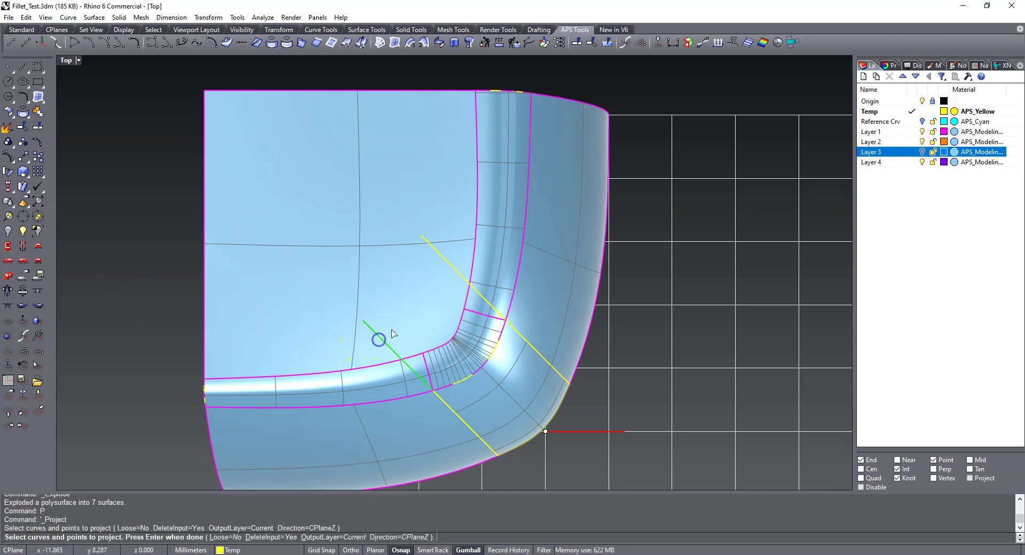
click(454, 270)
right_click(647, 295)
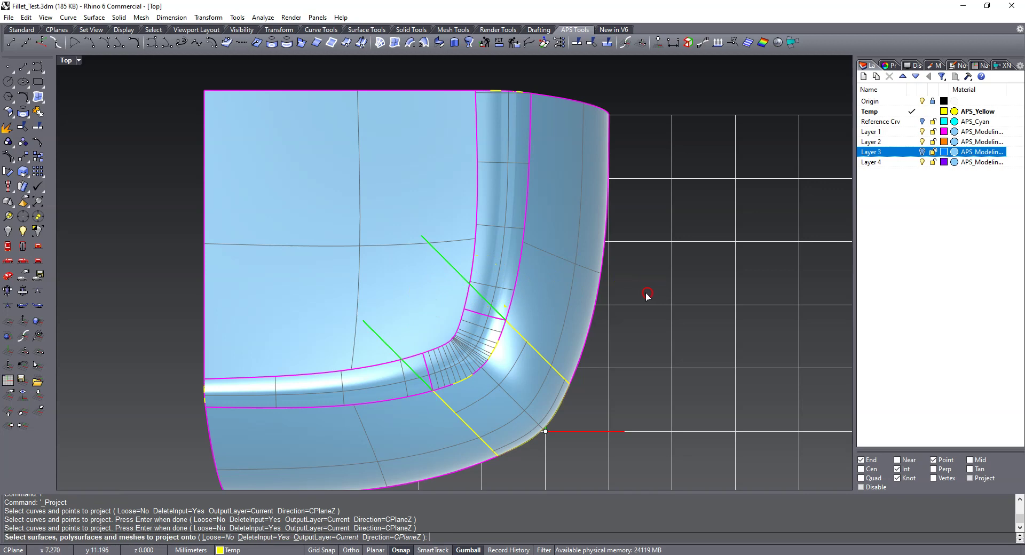
click(415, 279)
click(499, 284)
click(374, 390)
right_click(729, 332)
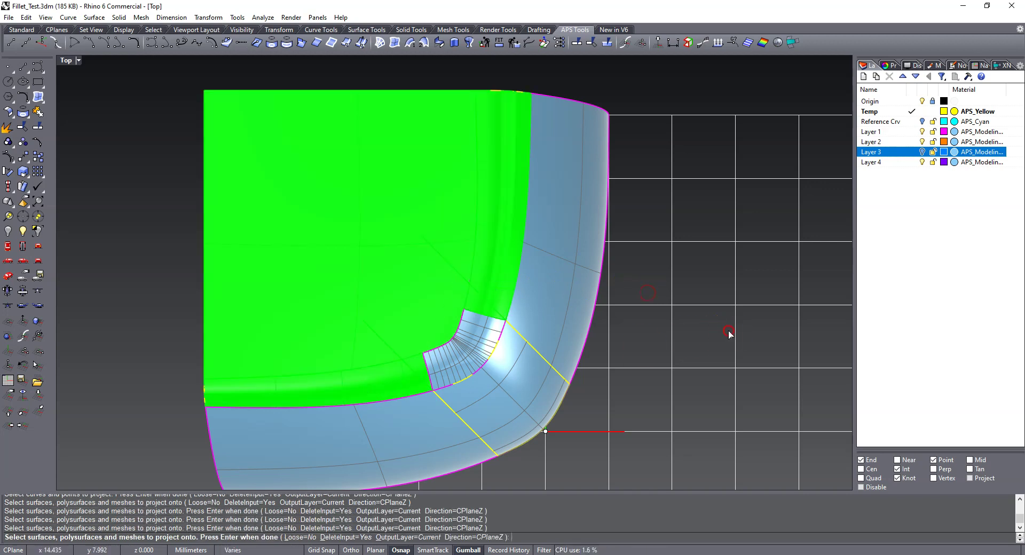
- Finish the projection and, in the 3D view, examine the object description of the curve projected onto the front top fillet
right_click(662, 328)
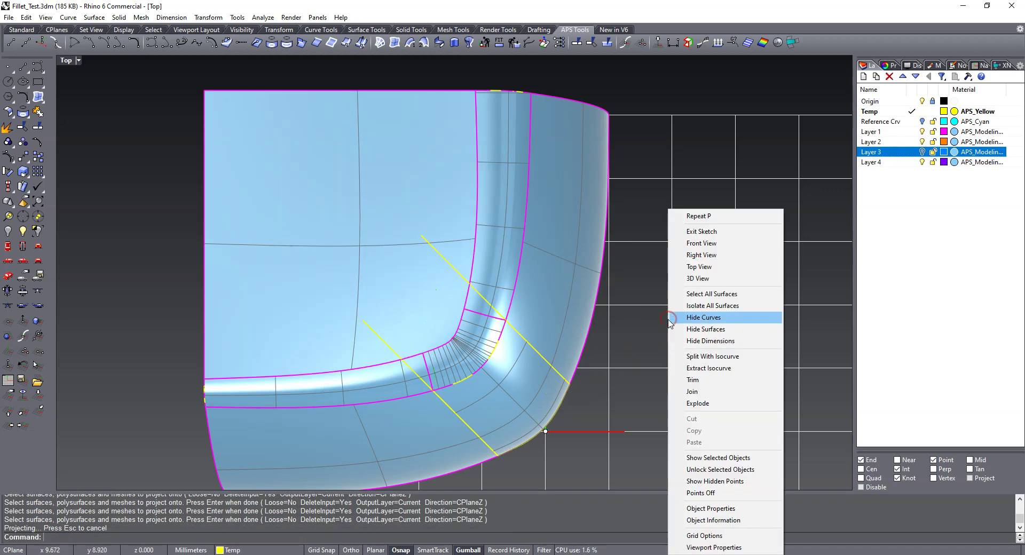
click(691, 278)
scroll(451, 201, up, 8)
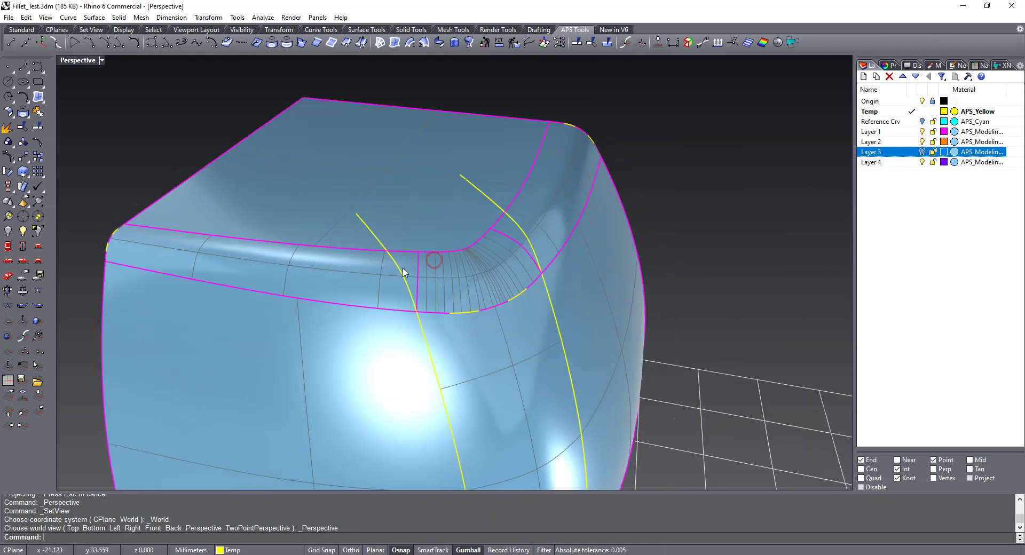
click(404, 272)
click(422, 297)
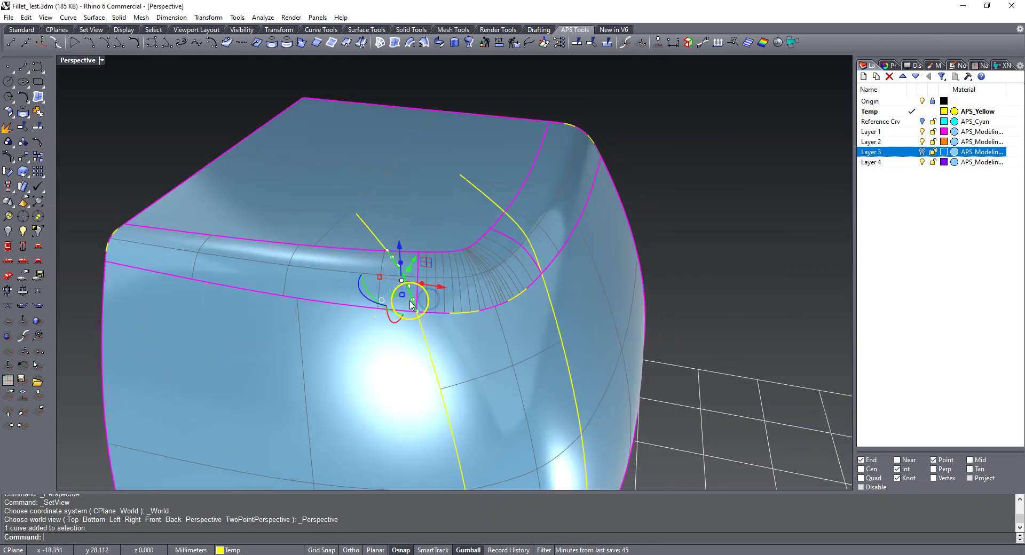
right_drag(411, 305, 497, 283)
text(hat)
key(Return)
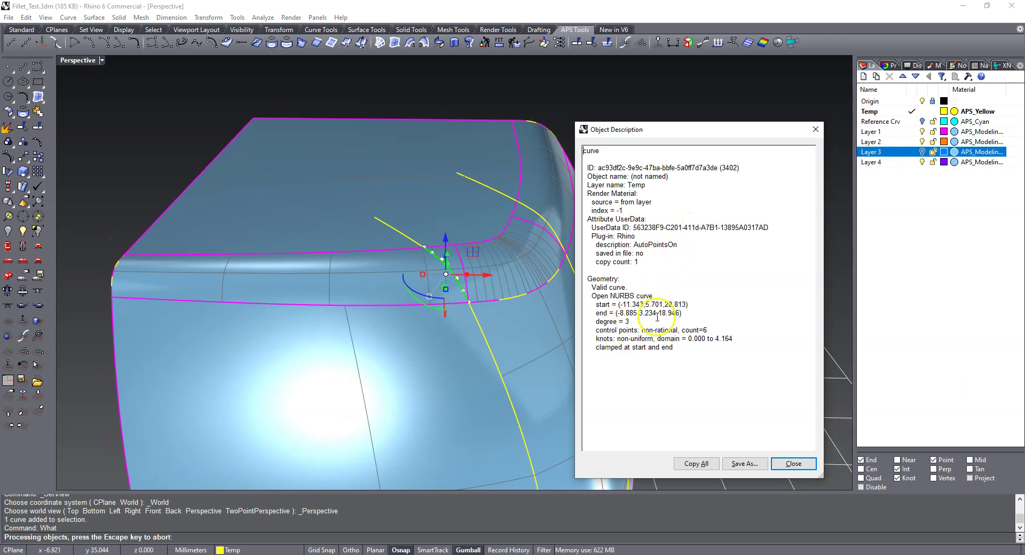
key(Escape)
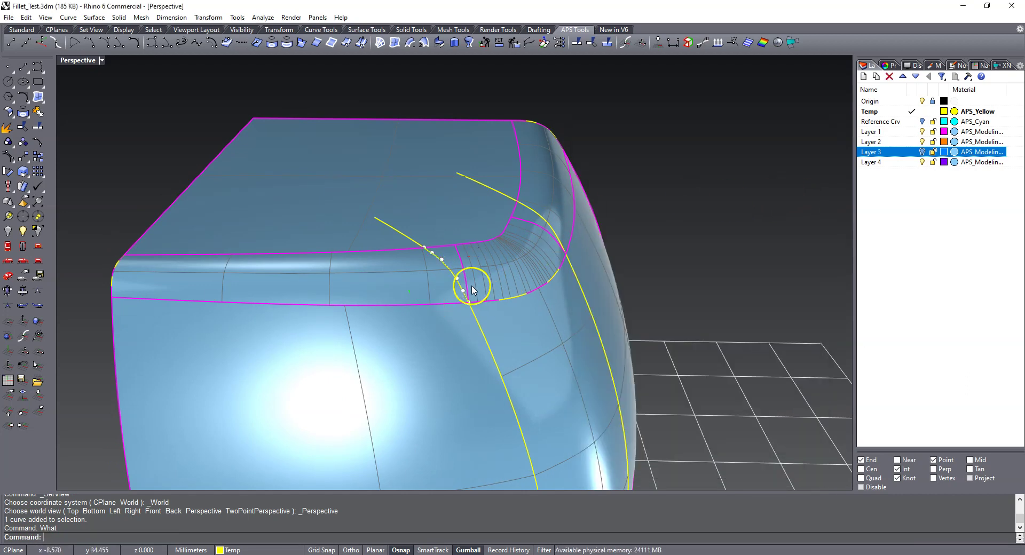
- Rebuild the projected curves on both top fillet surfaces with 6 points and degree 5, deleting the input
click(450, 273)
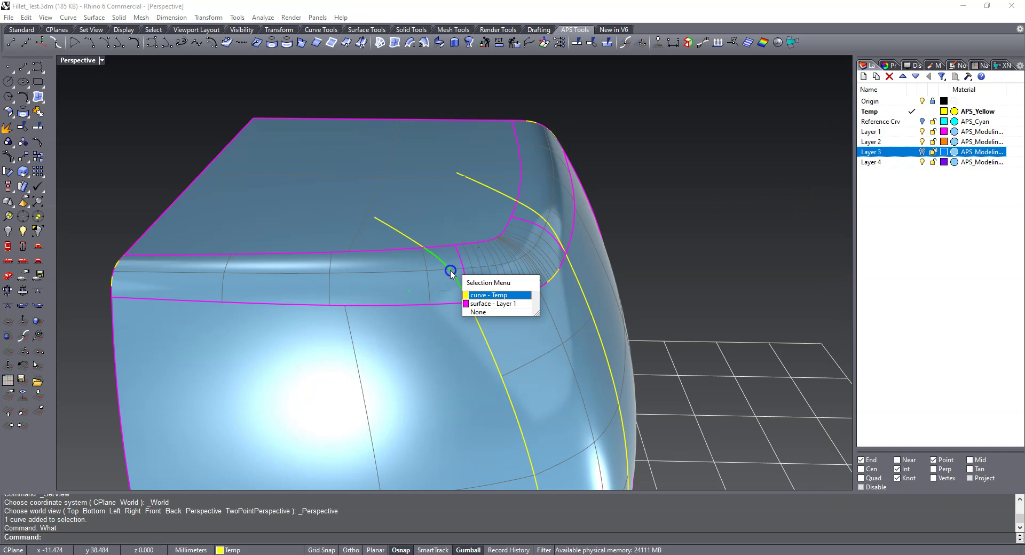
click(479, 296)
shift+click(531, 208)
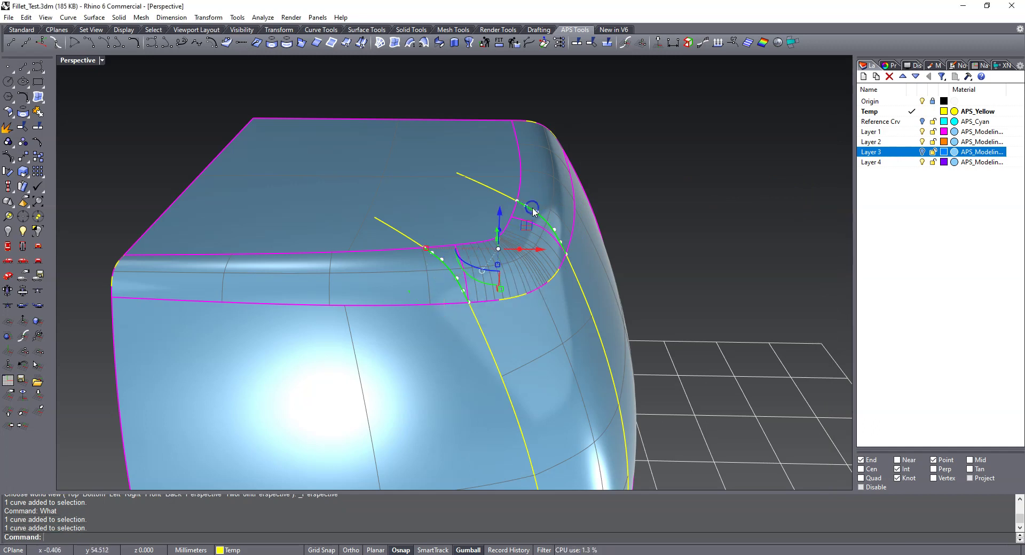
text(R)
key(Return)
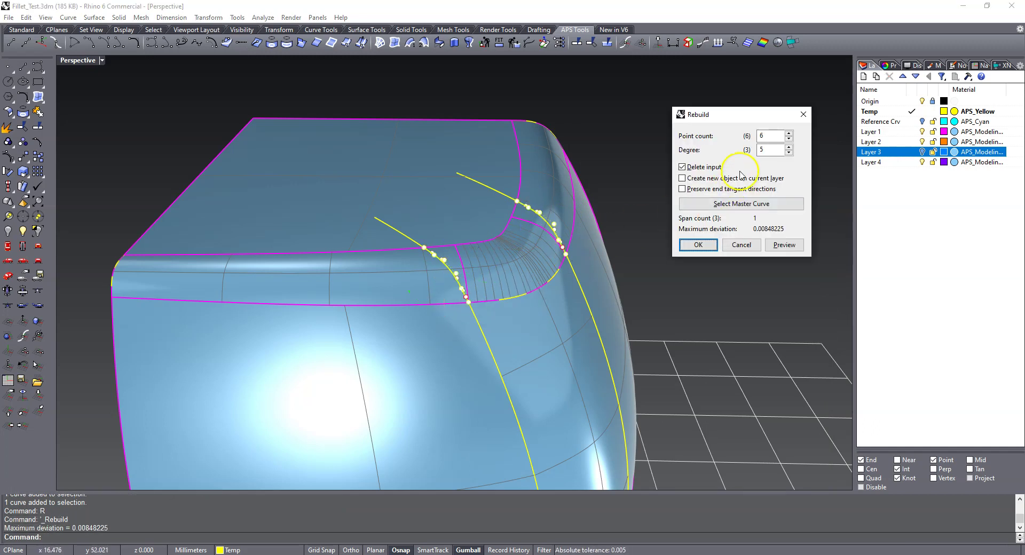
click(699, 245)
click(723, 281)
right_drag(723, 281, 575, 196)
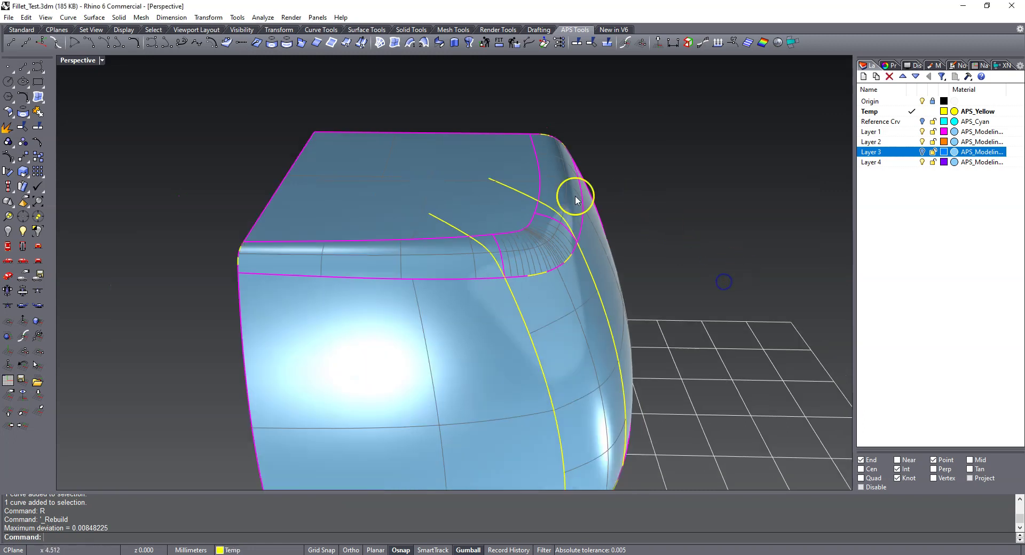
right_drag(485, 267, 431, 269)
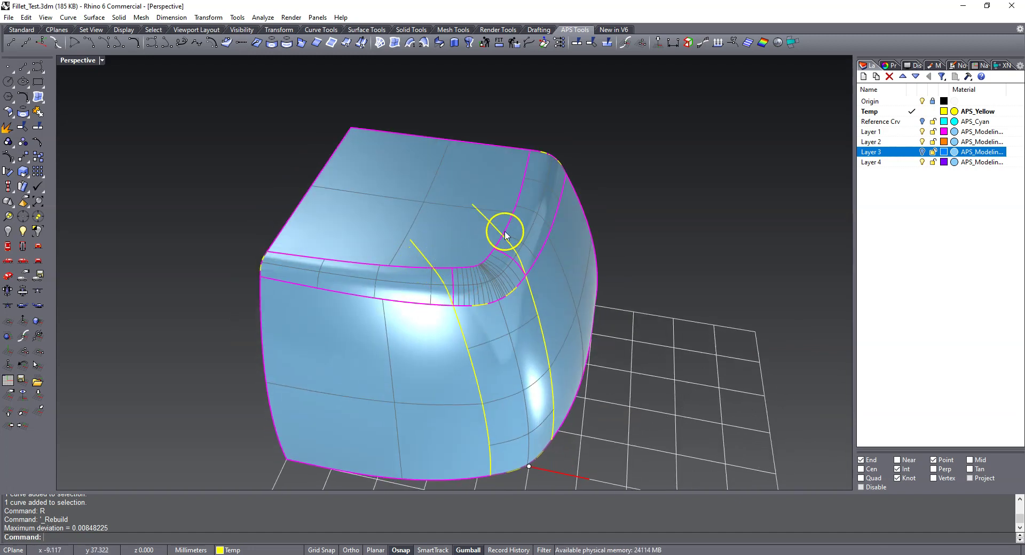
- Duplicate the two surface edges where the straight top fillets meet the top surface, using DupEdge on the current layer
key(Return)
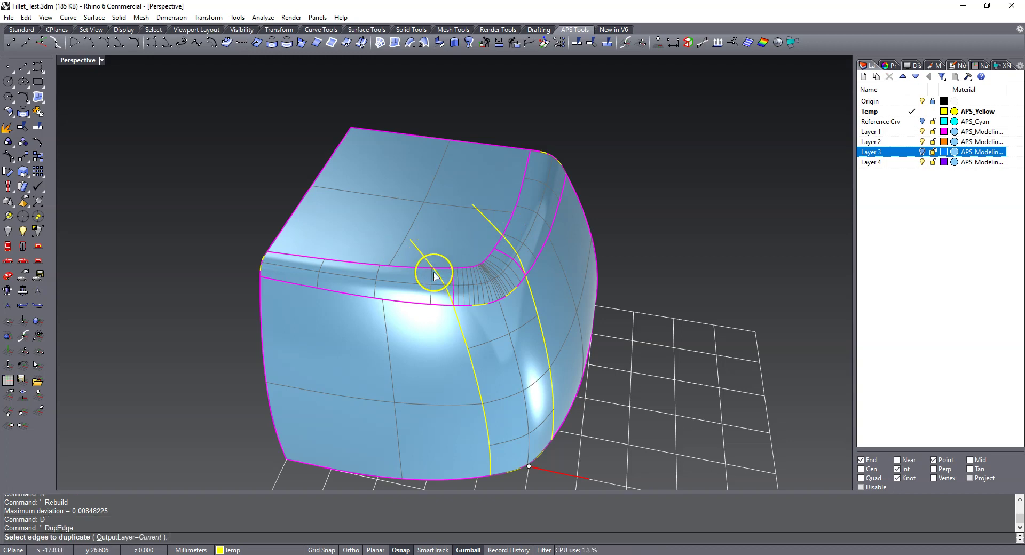
click(426, 272)
click(450, 297)
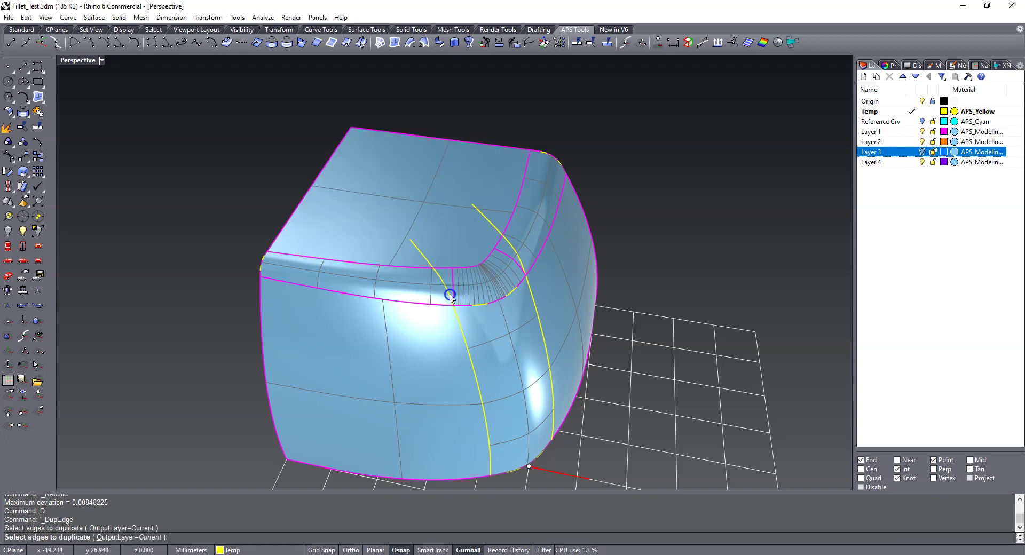
click(522, 242)
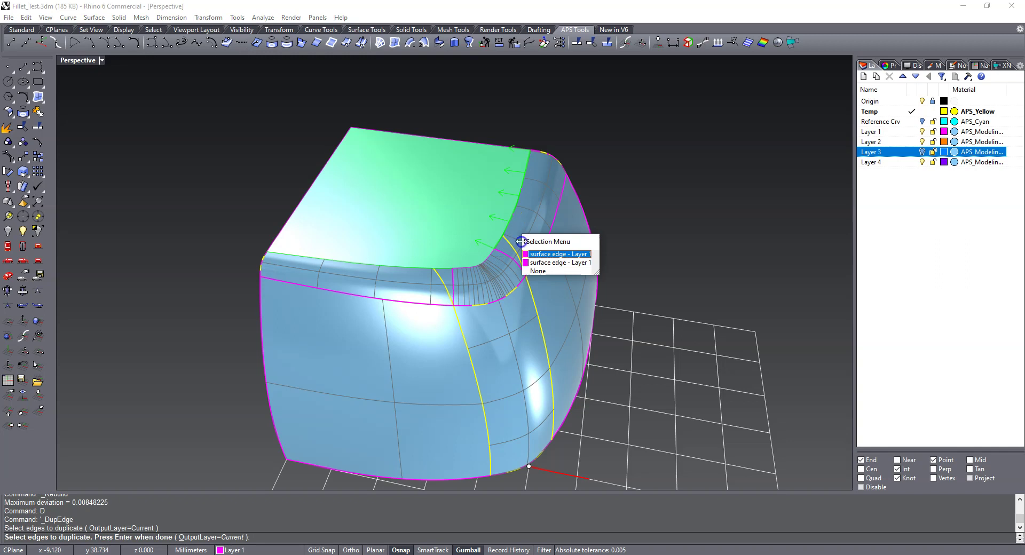
click(538, 255)
right_click(674, 245)
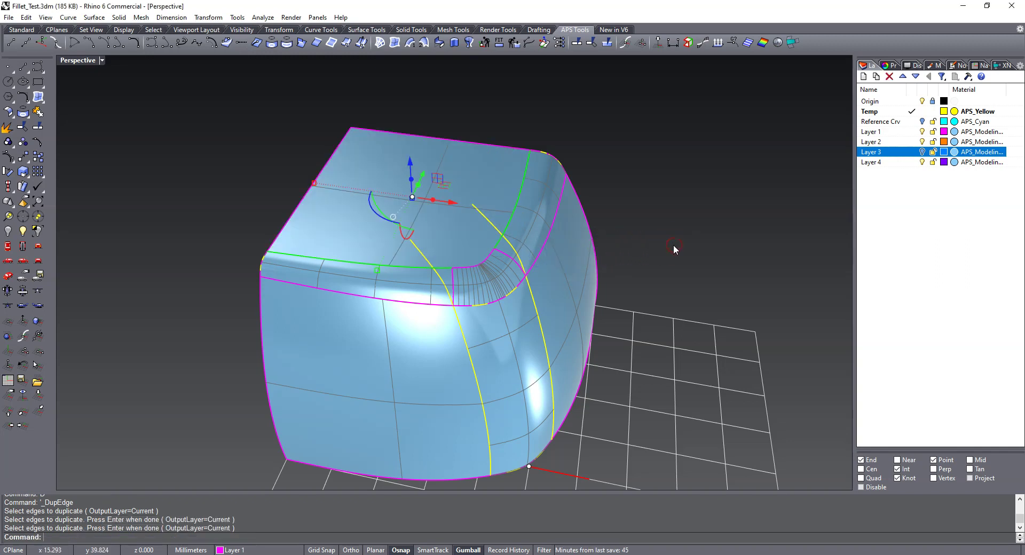
- Trim the corner ends of both duplicated edge curves back to the two projected tangent lines on the top surface
click(674, 246)
text(t)
key(Return)
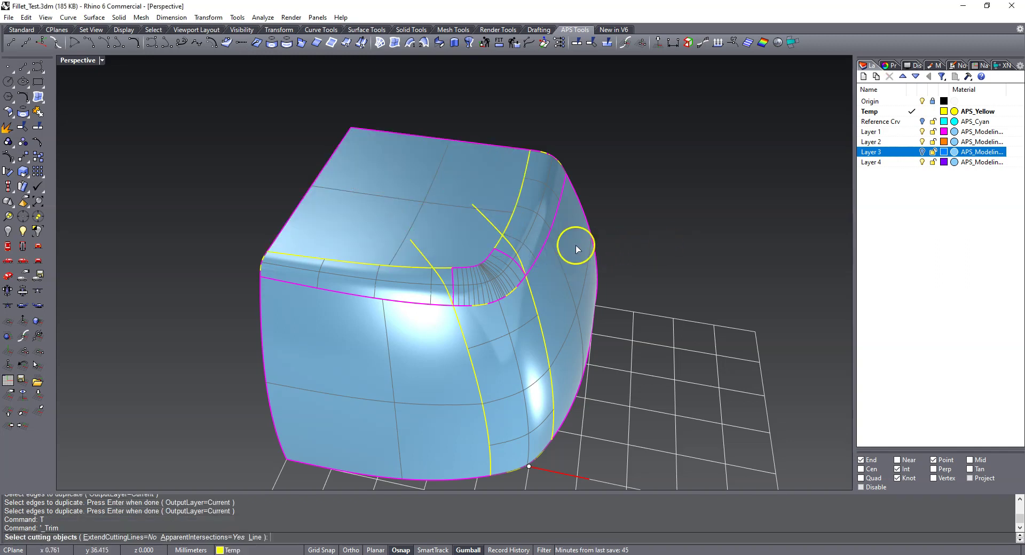
click(421, 251)
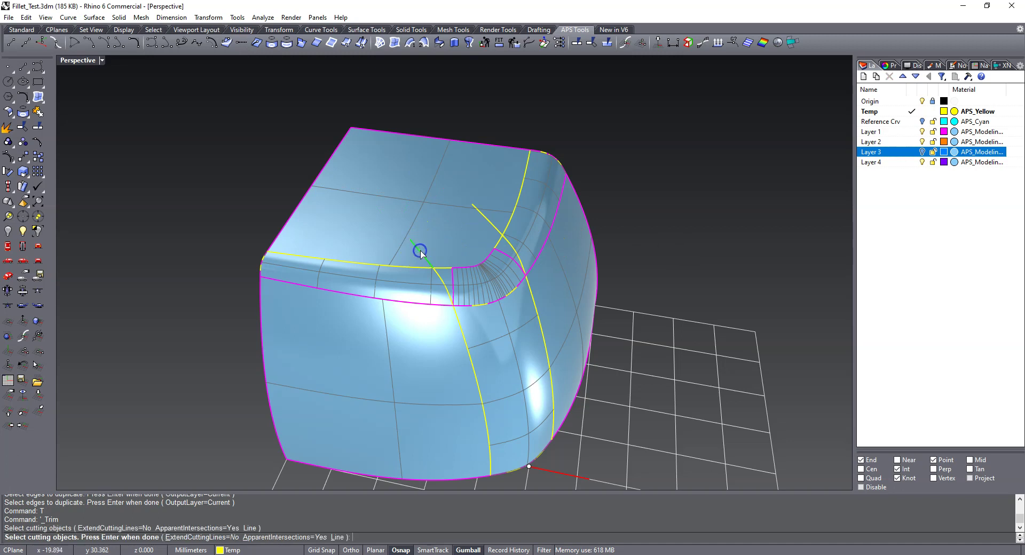
click(488, 216)
right_click(489, 220)
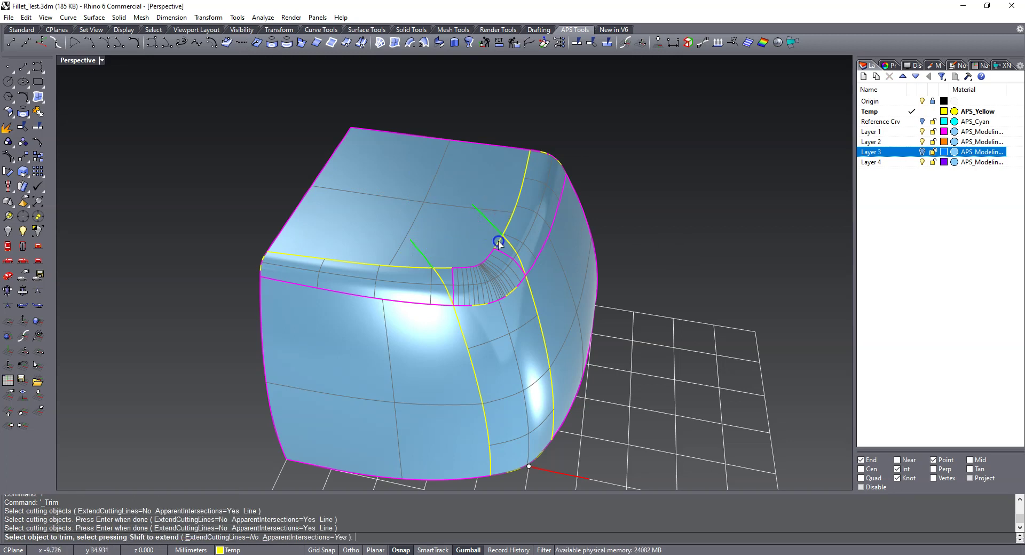
click(497, 243)
click(528, 267)
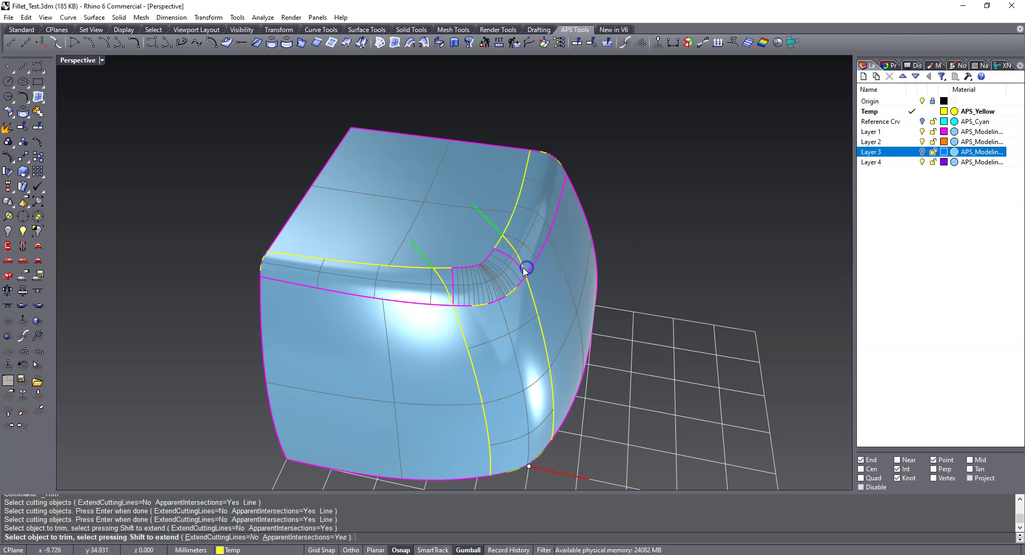
click(457, 274)
click(476, 299)
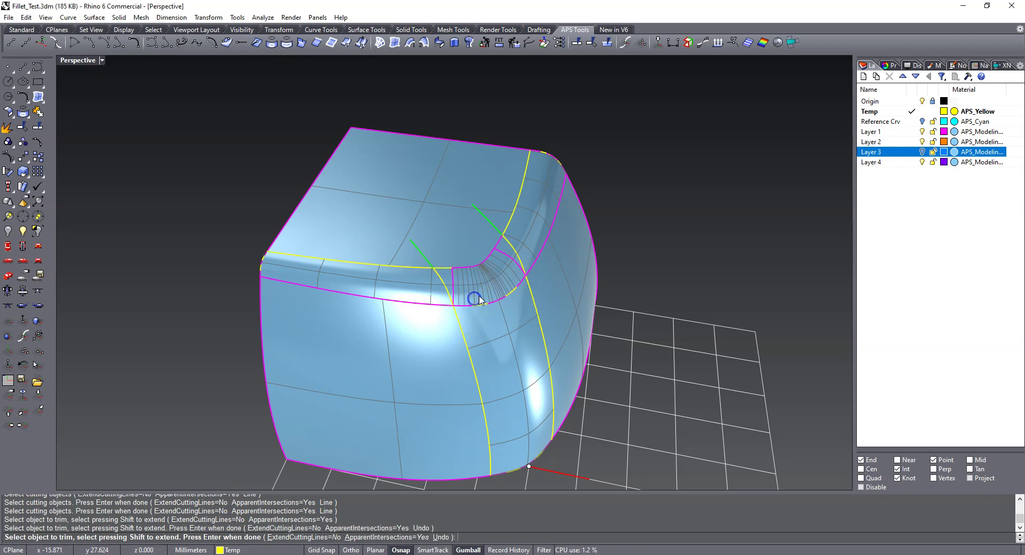
right_click(665, 271)
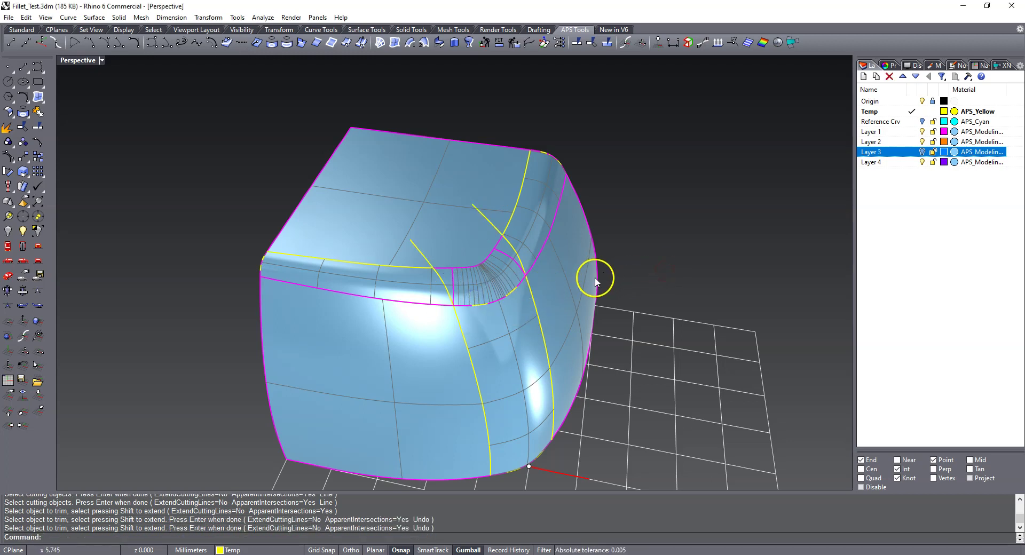
- In the Top view, create a curve blend around the corner between the trimmed ends of the two duplicated edge curves
right_click(702, 213)
click(718, 236)
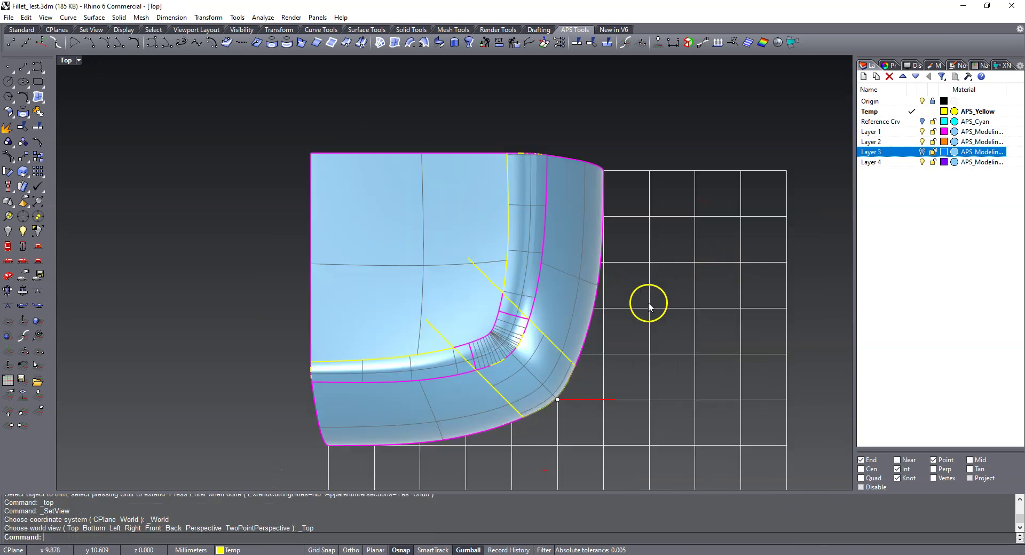
text(B)
key(Return)
scroll(509, 304, up, 5)
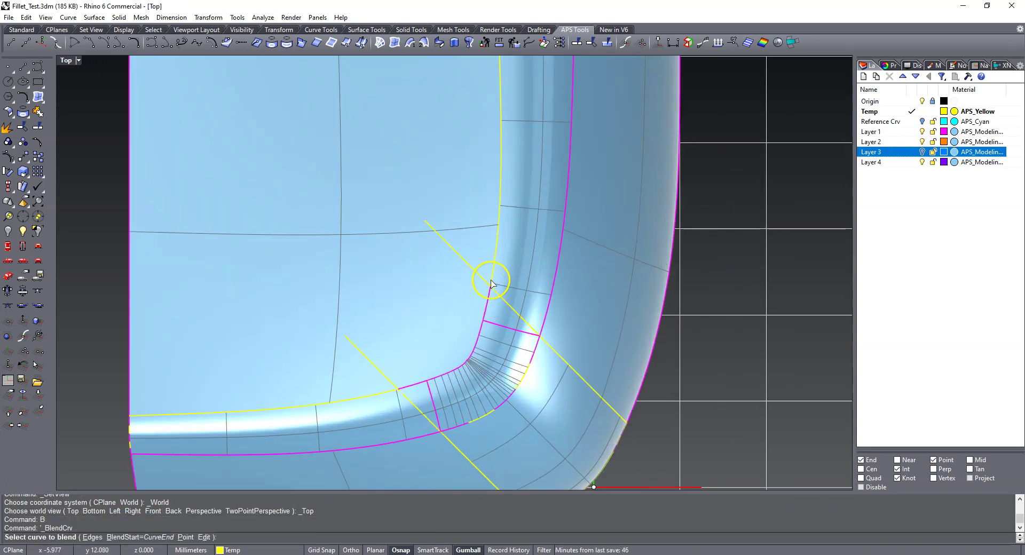
click(492, 279)
click(526, 304)
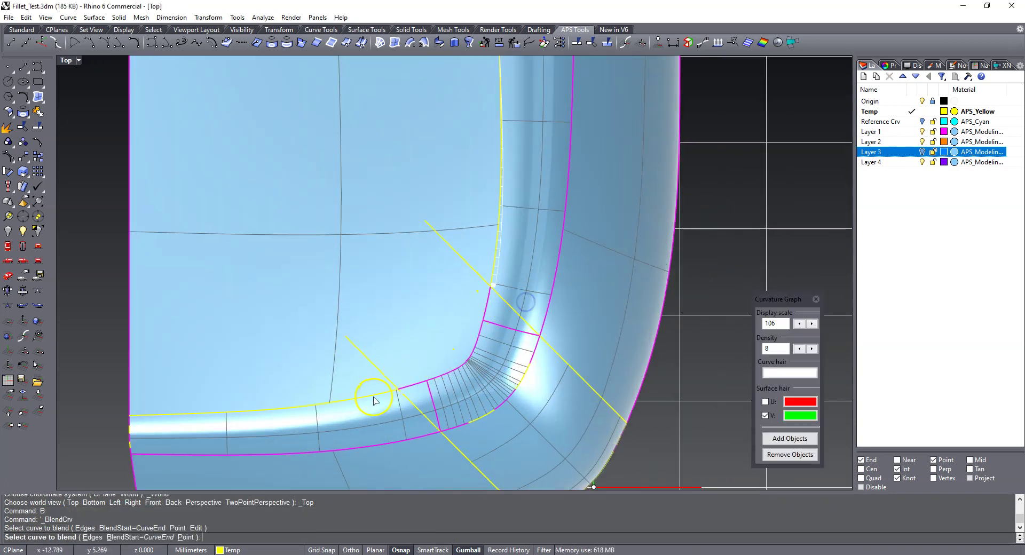
click(383, 397)
click(420, 423)
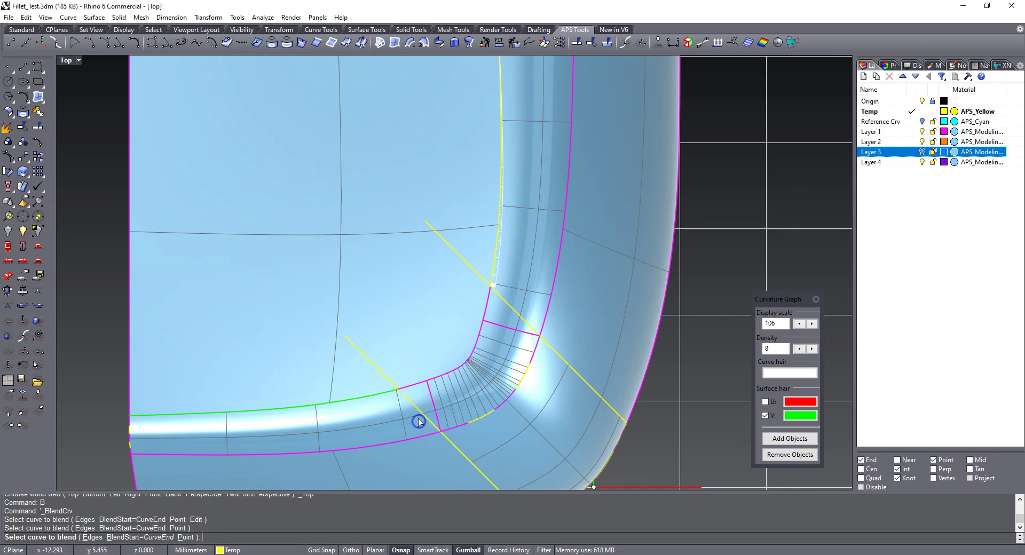
- Shift the blend's handles symmetrically toward the corner and accept the blend with Curvature continuity at both ends
scroll(494, 301, up, 5)
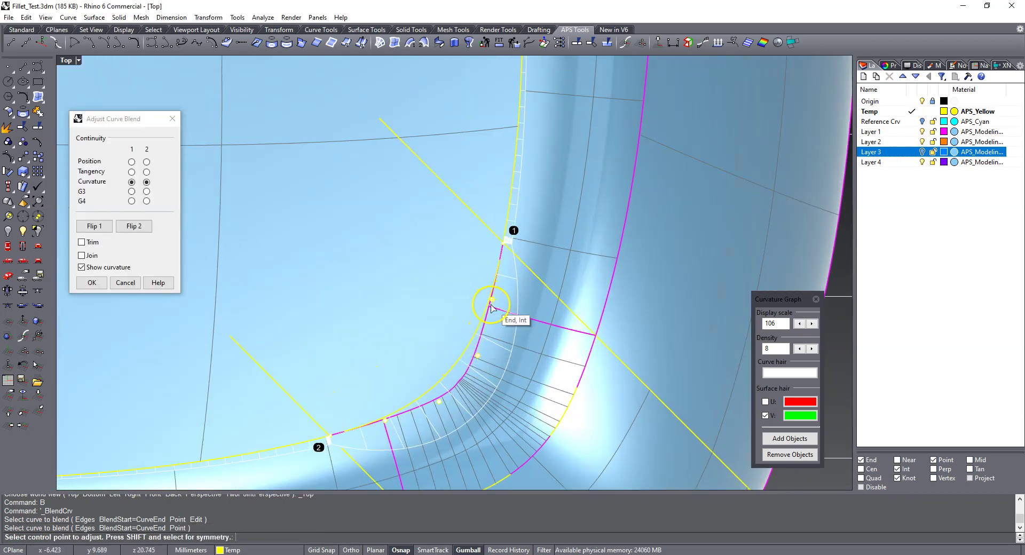
shift+click(492, 301)
click(490, 307)
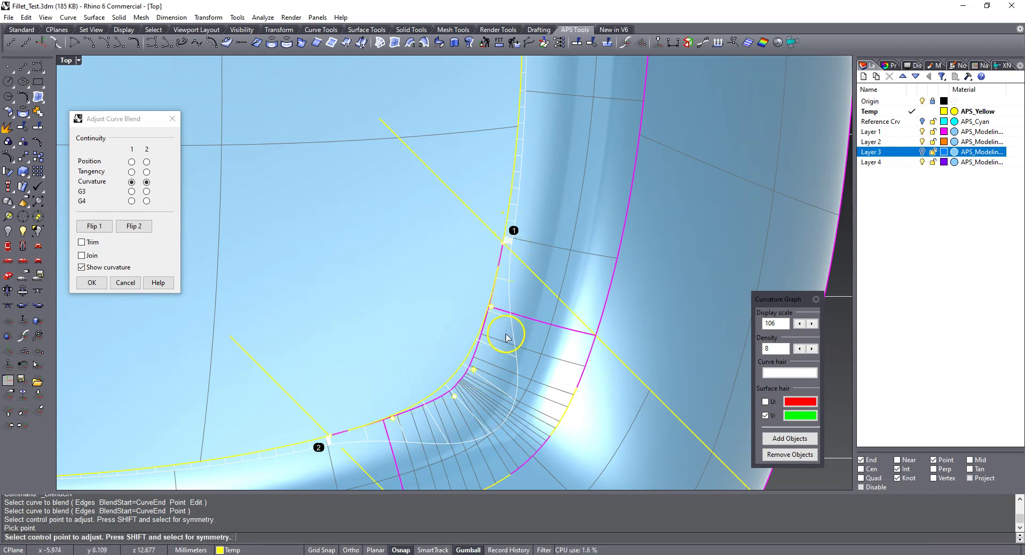
click(92, 282)
scroll(508, 299, down, 5)
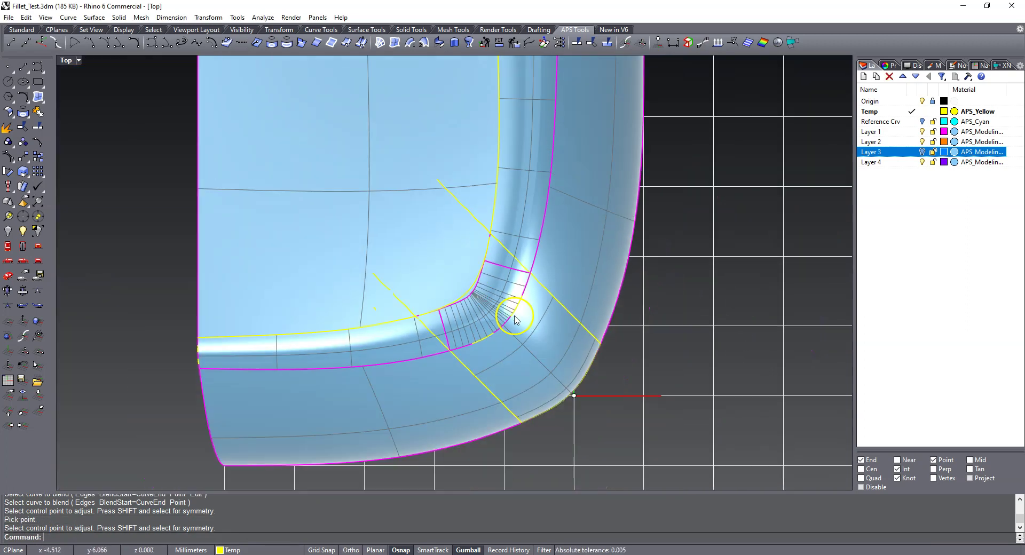
- In the 3D view, delete the two curves running down the sides of the vertical fillet
right_click(689, 233)
click(694, 263)
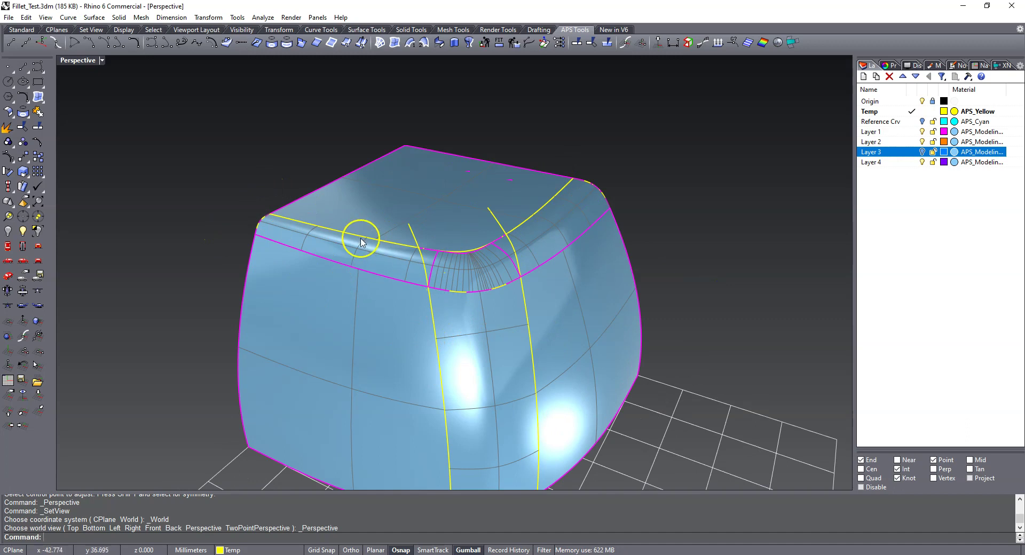
click(431, 308)
key(Return)
key(Delete)
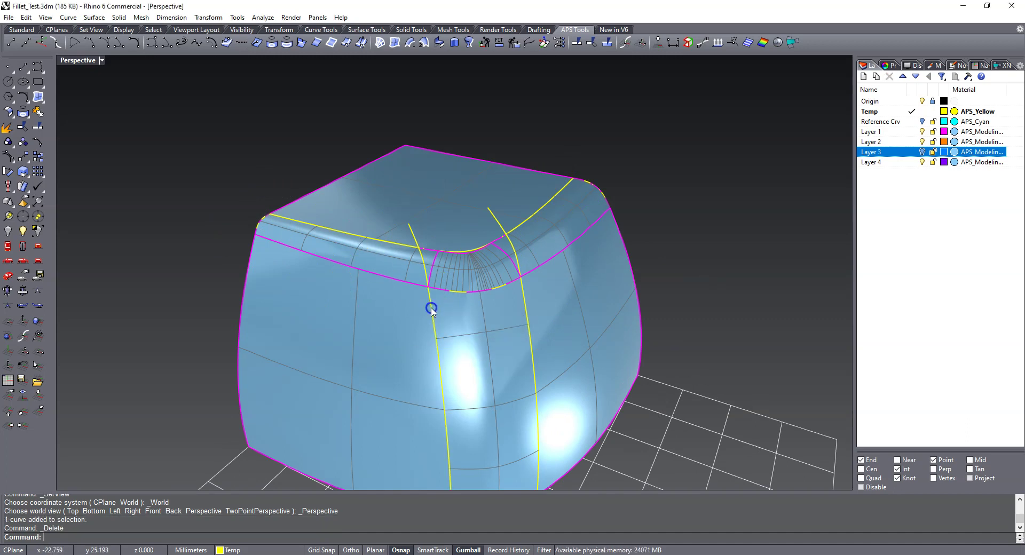
click(527, 300)
key(Return)
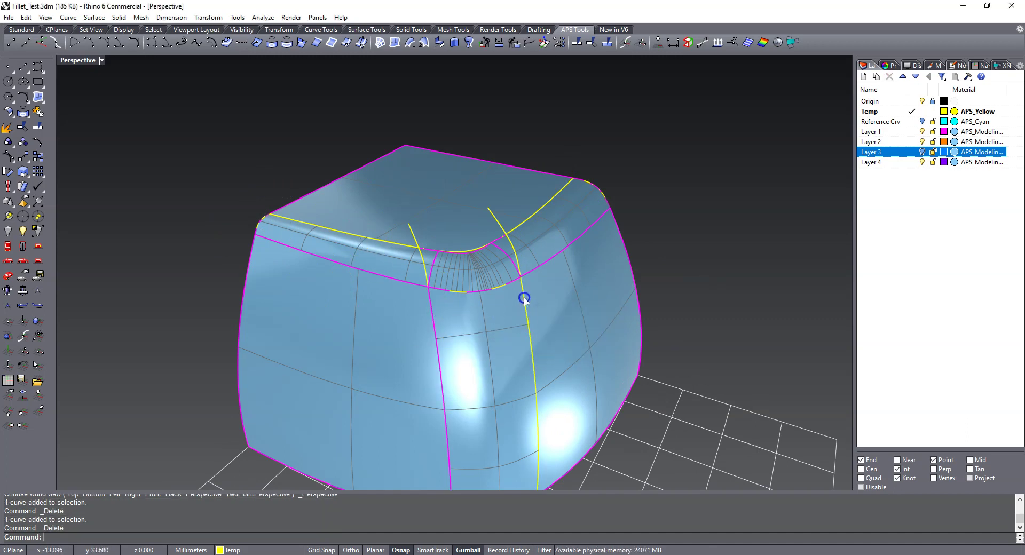
key(Delete)
- Delete the front top fillet surface and the blended corner surface
right_drag(464, 293, 485, 317)
click(417, 279)
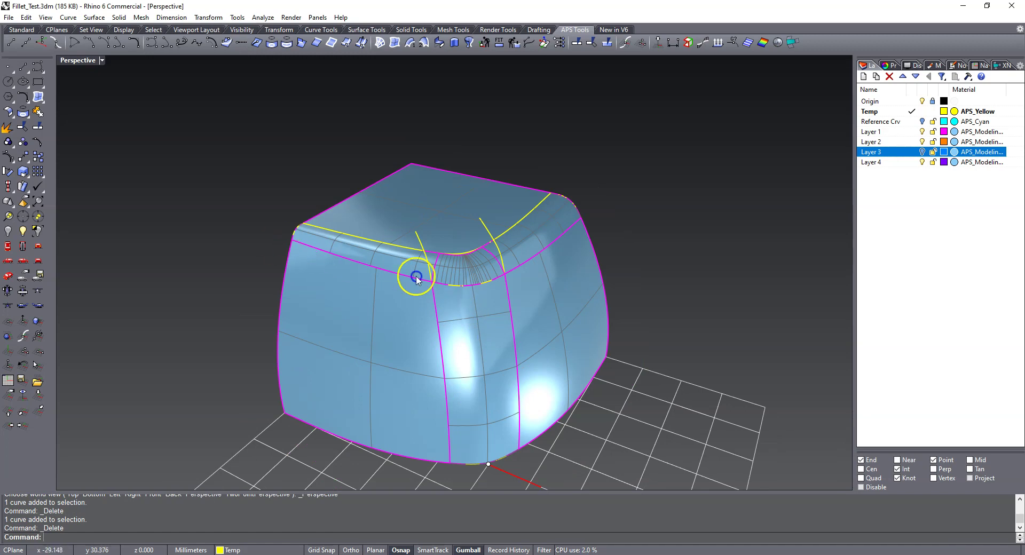
click(382, 269)
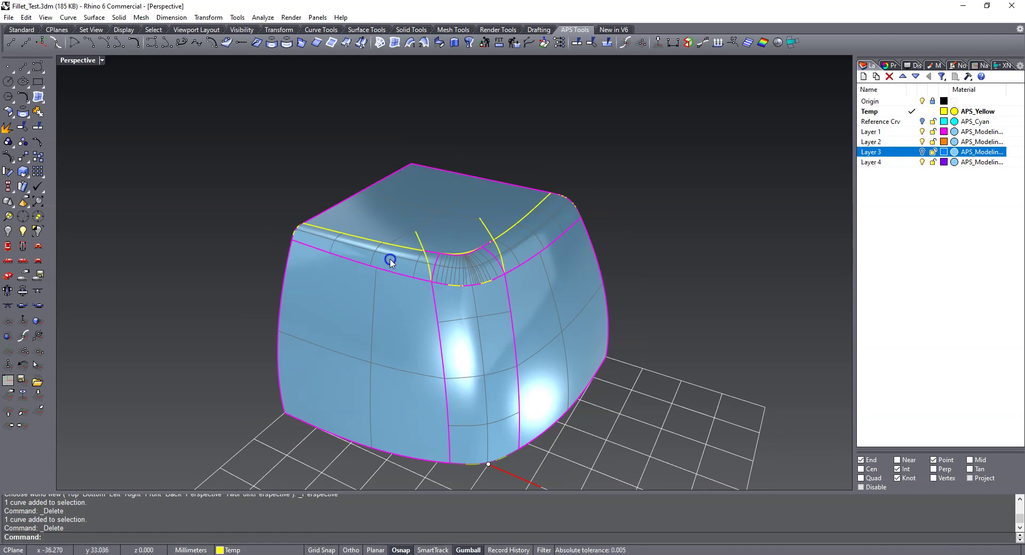
click(390, 261)
key(Delete)
click(450, 270)
key(Delete)
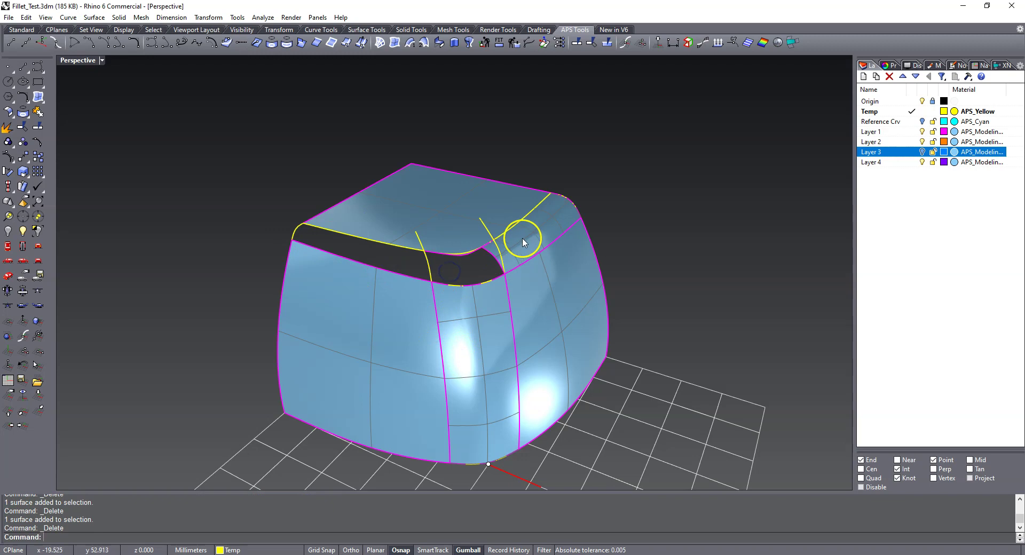
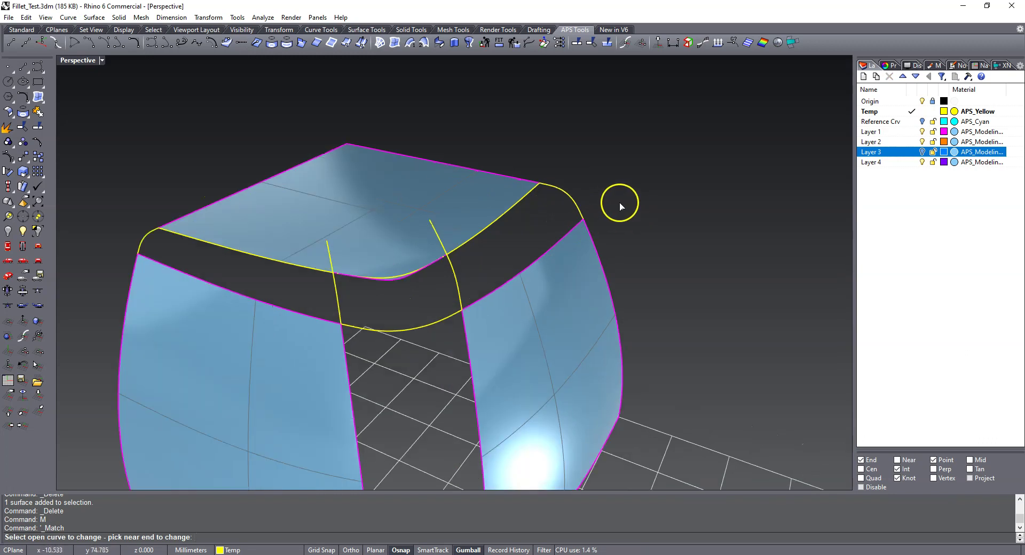
- Match both ends of the short blend curve at the right side surface's outer end to the adjoining top and side surface edges
click(535, 180)
click(521, 182)
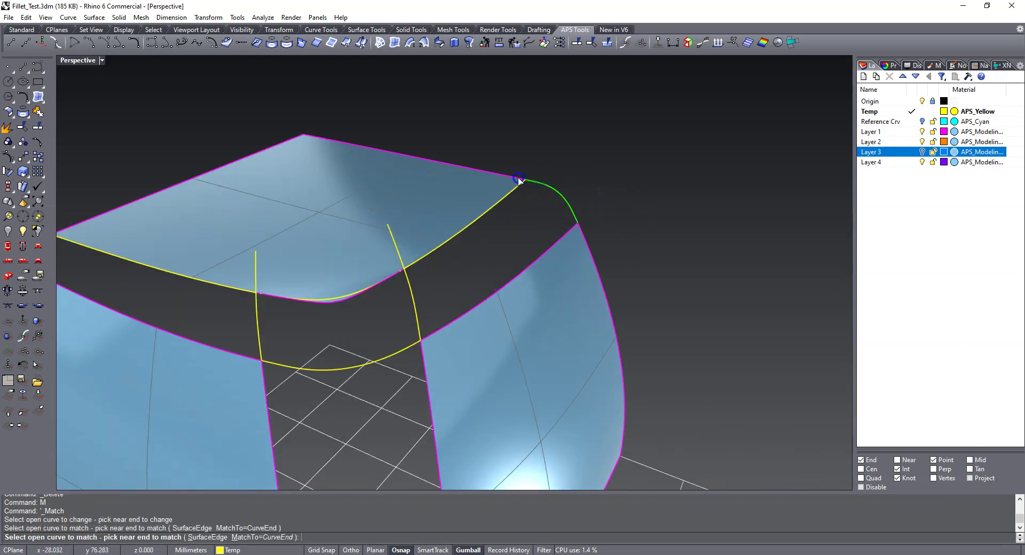
click(614, 371)
right_click(615, 219)
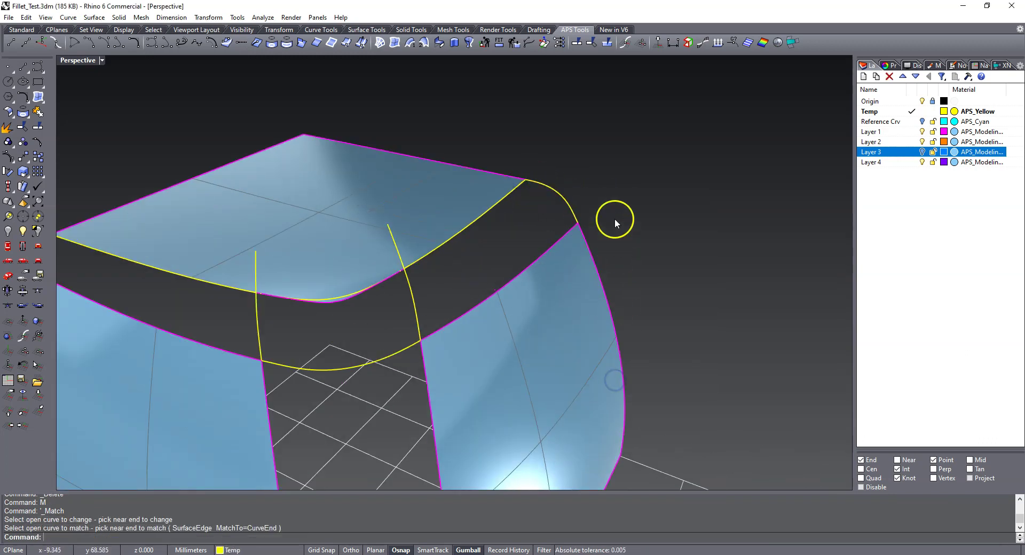
click(575, 215)
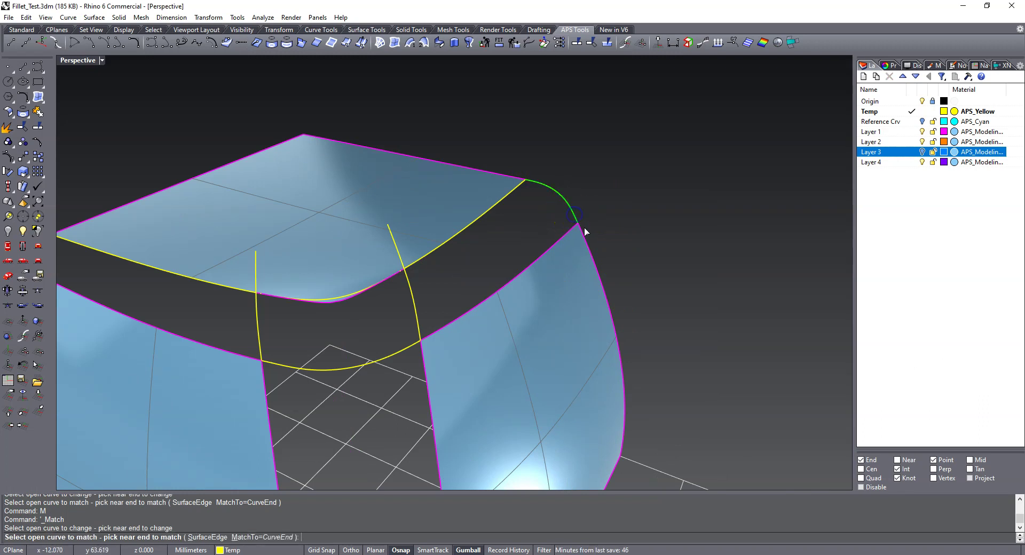
click(586, 233)
click(609, 380)
- Match the right end of the upper blend curve spanning the corner gap to the right side surface's upper edge
scroll(480, 224, down, 5)
right_drag(480, 224, 416, 344)
click(449, 308)
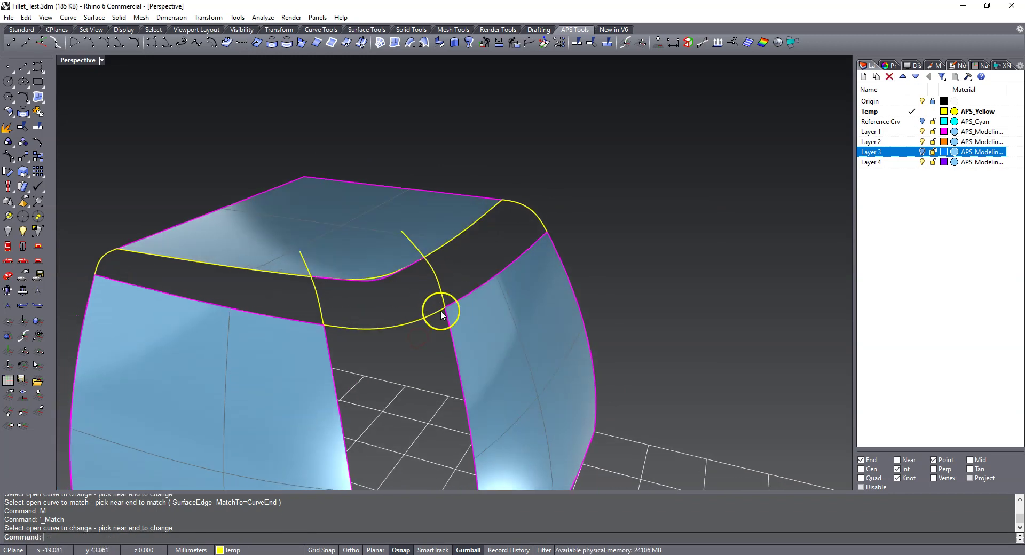
click(453, 308)
click(403, 355)
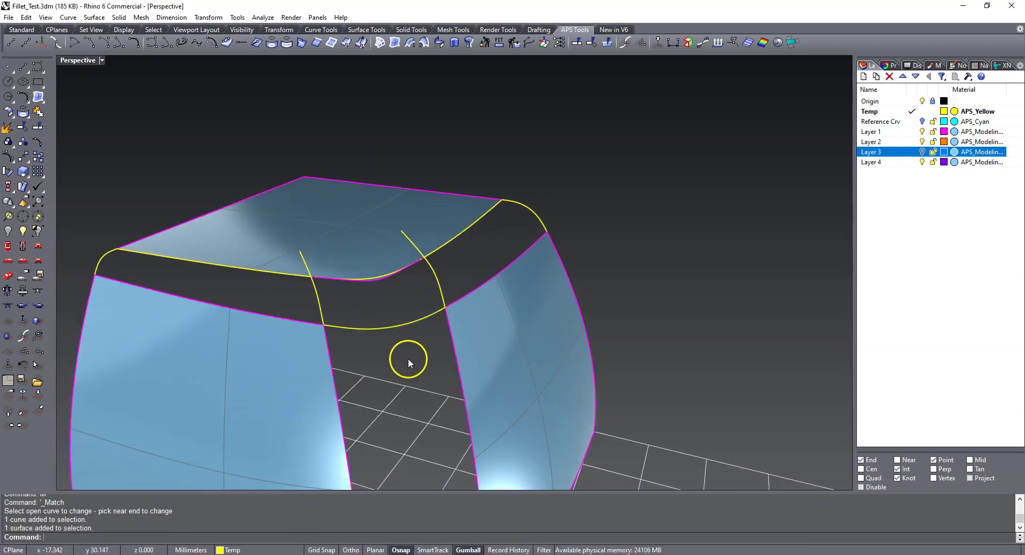
key(Return)
click(437, 313)
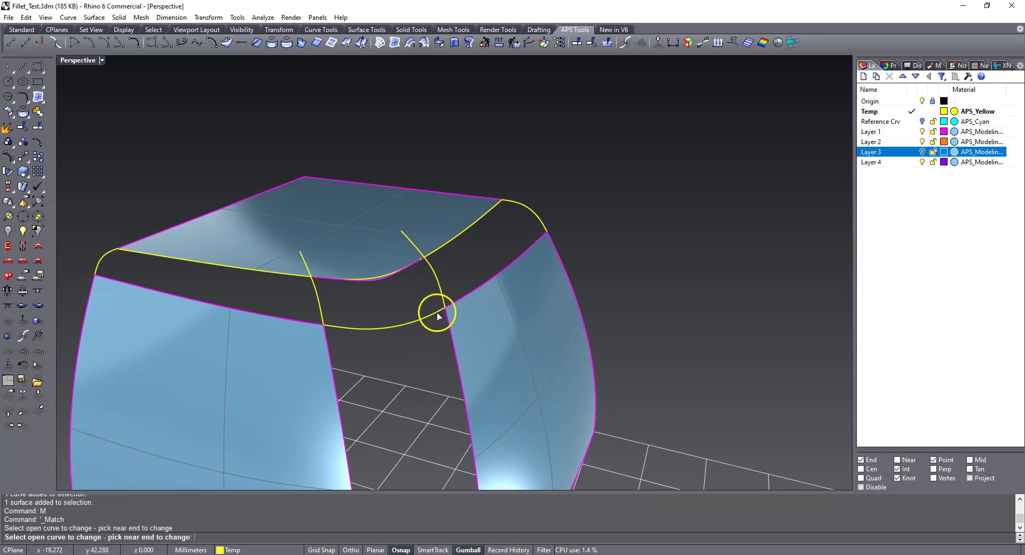
click(454, 305)
click(614, 379)
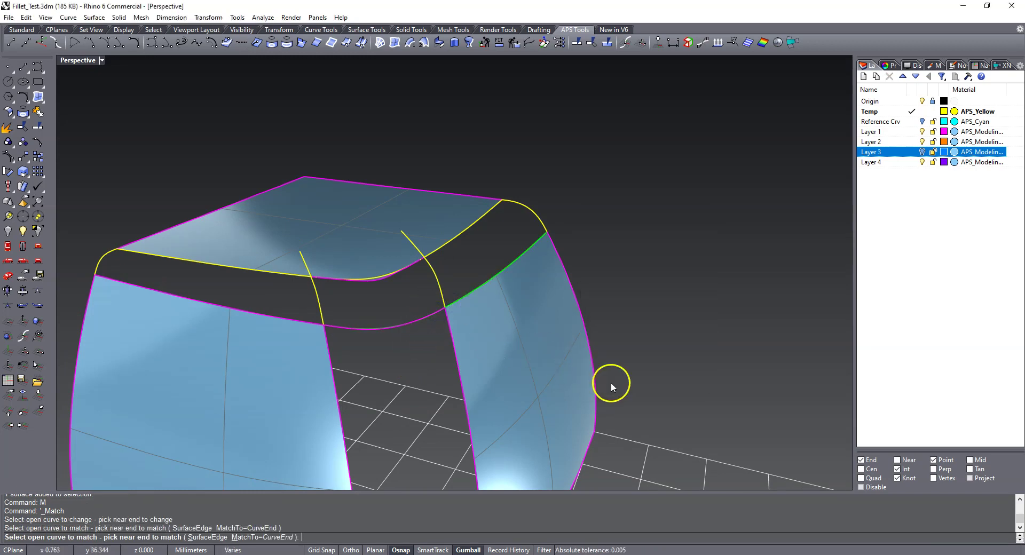
- Match the left end of the upper blend curve to the left side surface's upper edge with Curvature continuity, preserving Position at the other end
text(M)
key(Return)
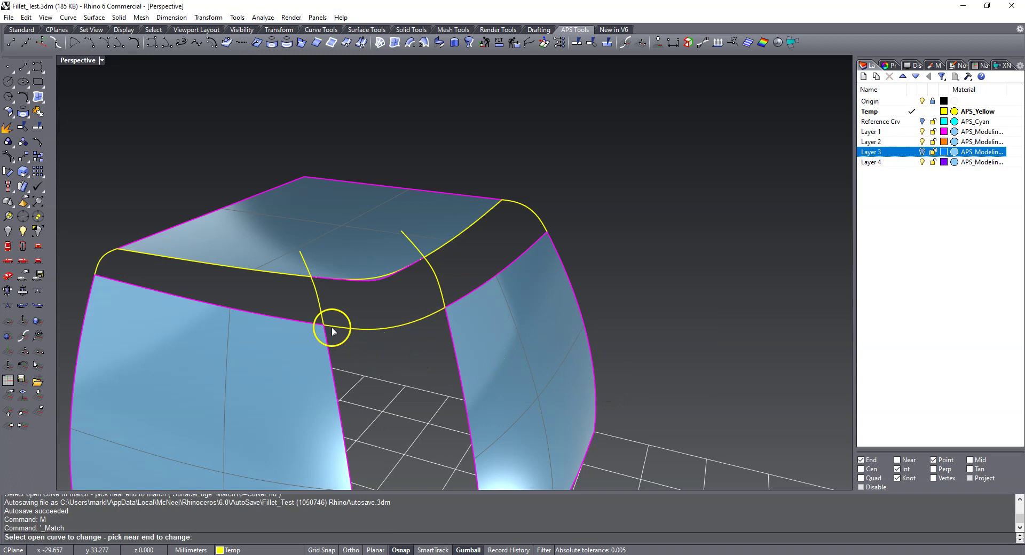
click(322, 326)
click(317, 326)
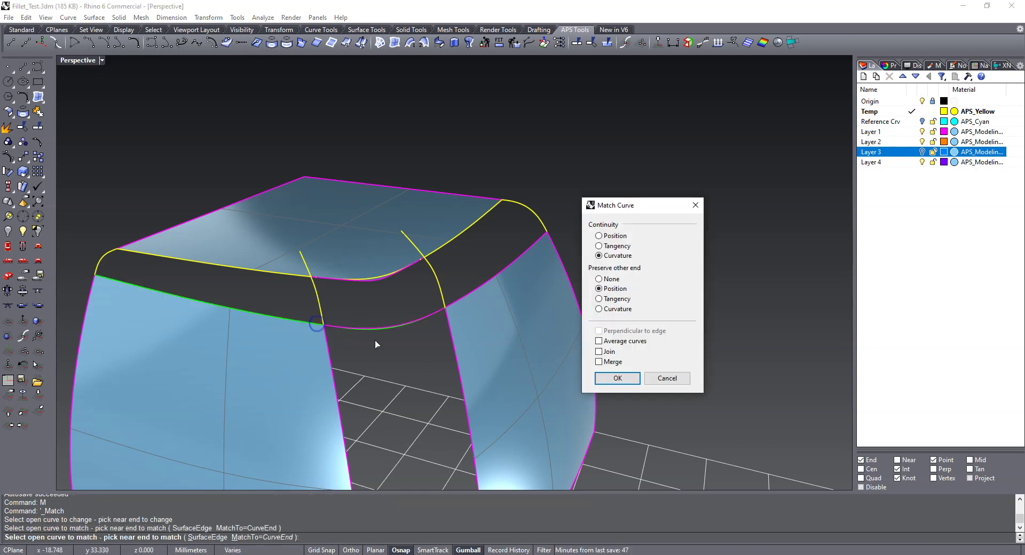
click(610, 380)
- Match the upper end of the left outer blend curve to the top surface's adjoining outer edge with Curvature continuity, preserving the other end's Position
text(M)
key(Return)
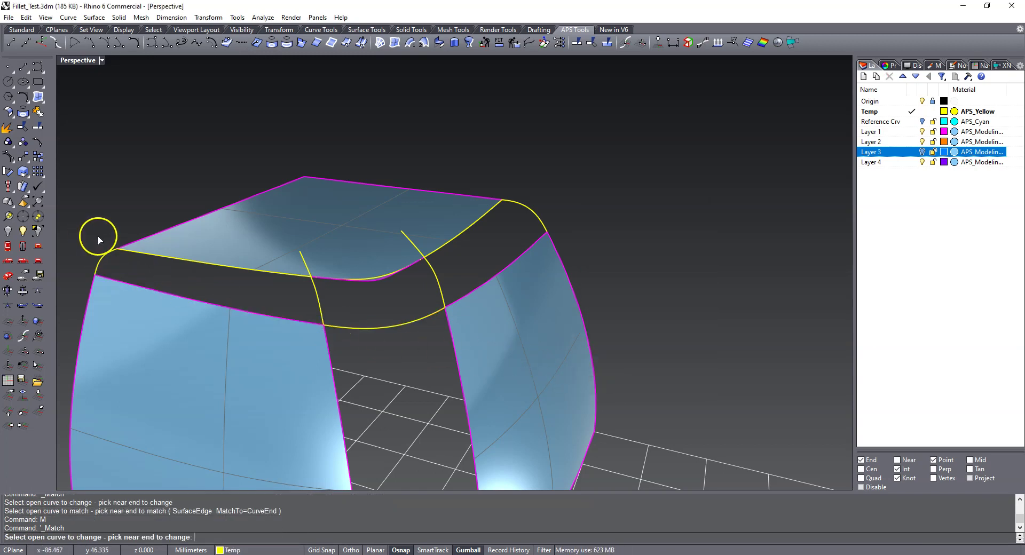
scroll(101, 240, up, 3)
click(127, 256)
click(133, 257)
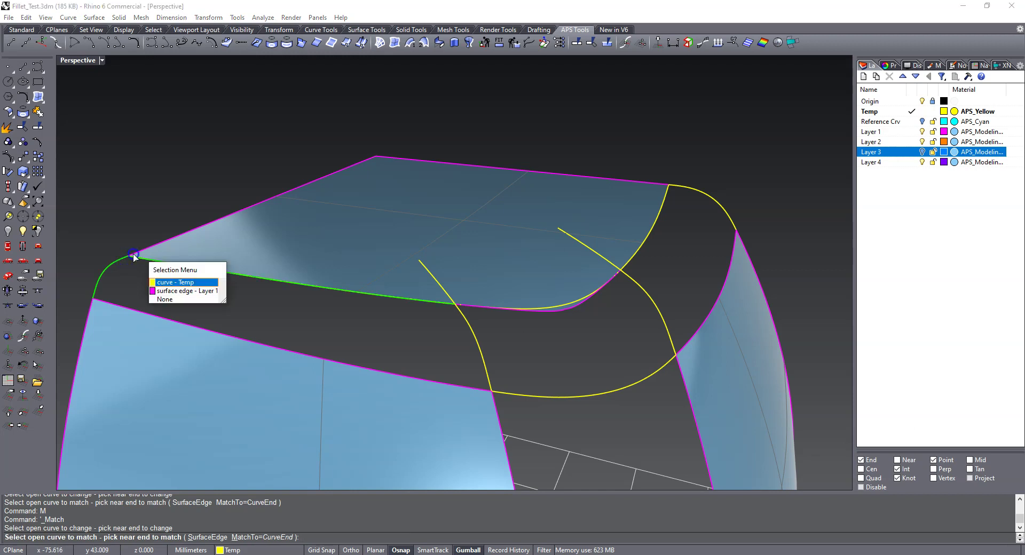
click(167, 299)
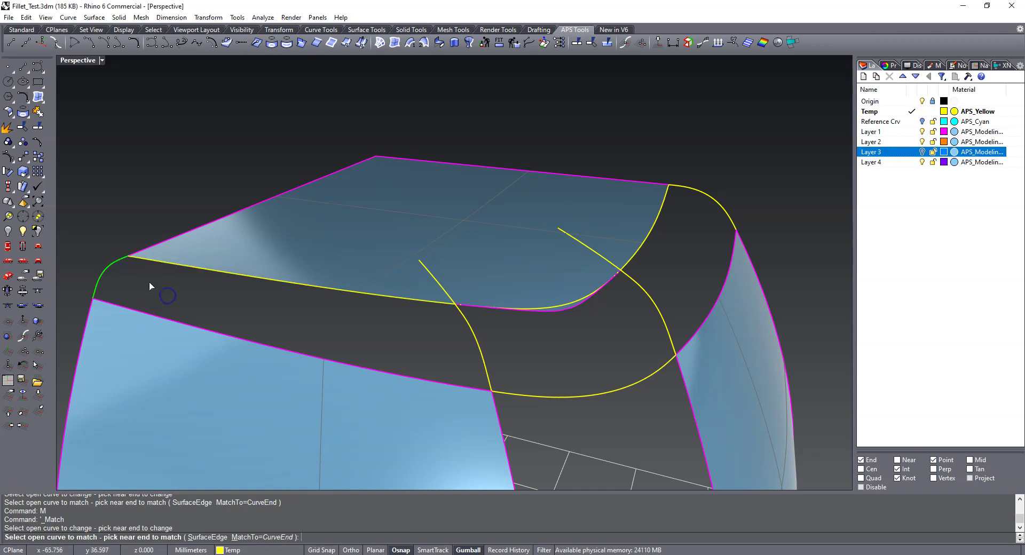
click(149, 246)
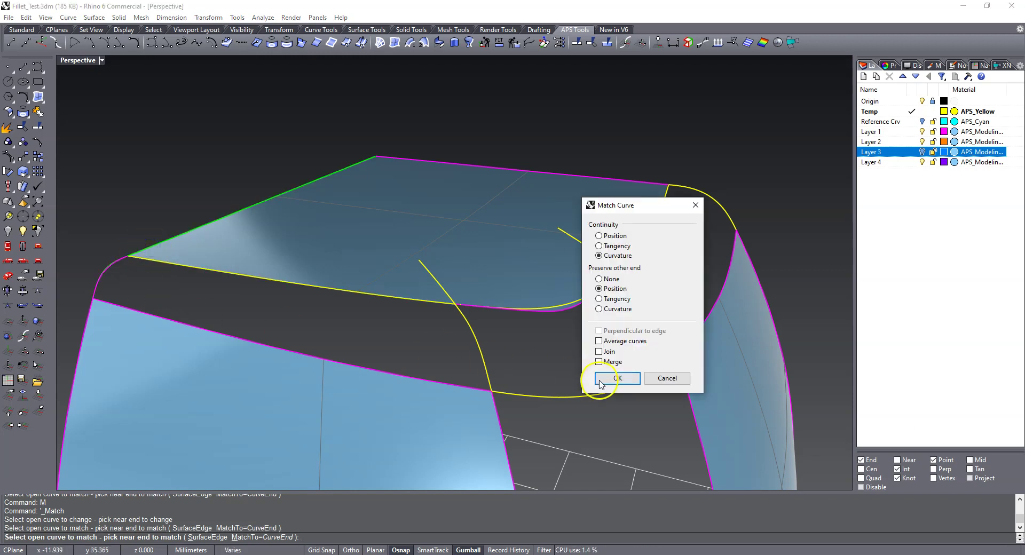
click(618, 379)
- Match the lower end of the left outer blend curve to the left side surface's outer edge with Curvature continuity, preserving the other end's Position
scroll(373, 274, down, 3)
key(Return)
scroll(338, 293, up, 4)
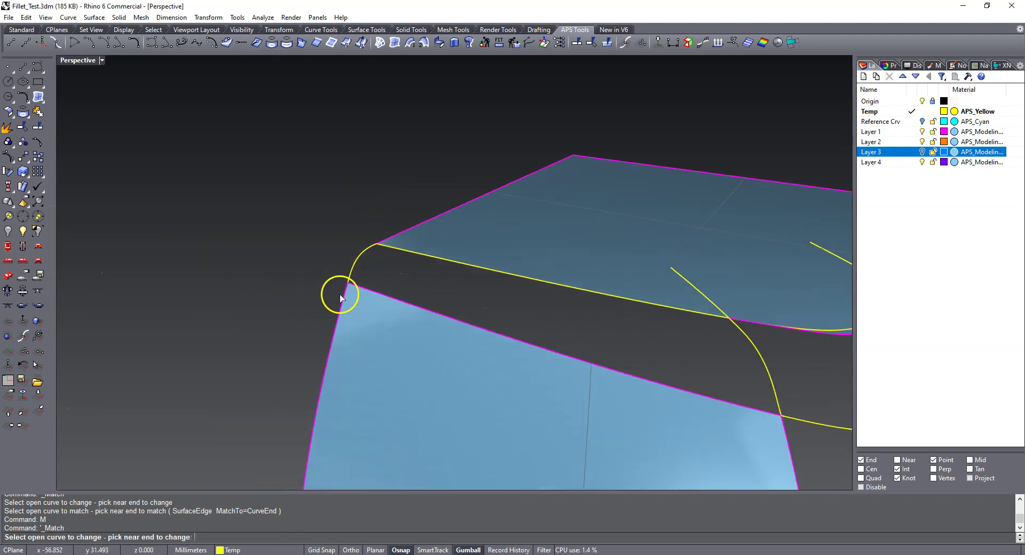
click(353, 269)
click(350, 288)
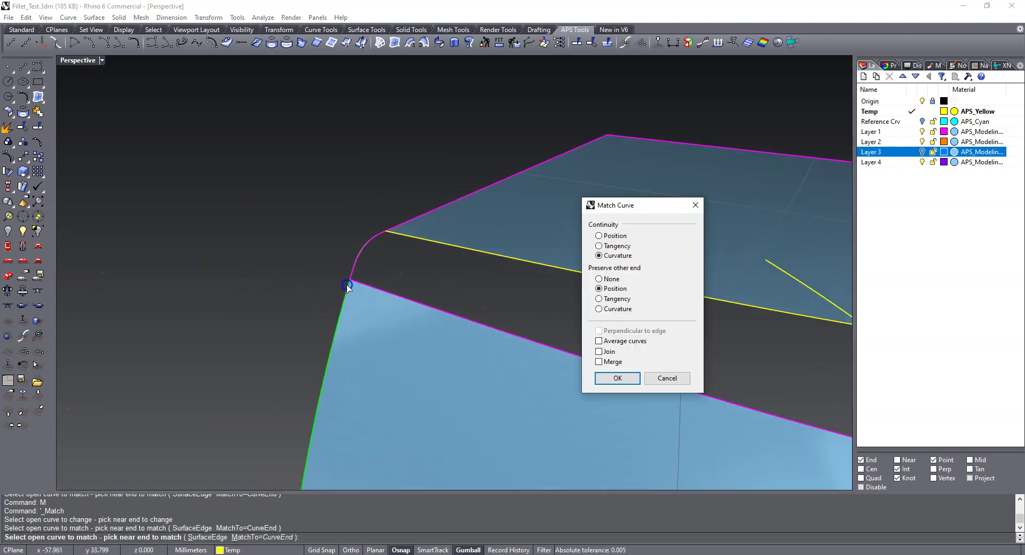
click(601, 381)
- Match both ends of the bottom curve spanning the corner gap to the lower edges of the right and left side surfaces
scroll(278, 277, down, 4)
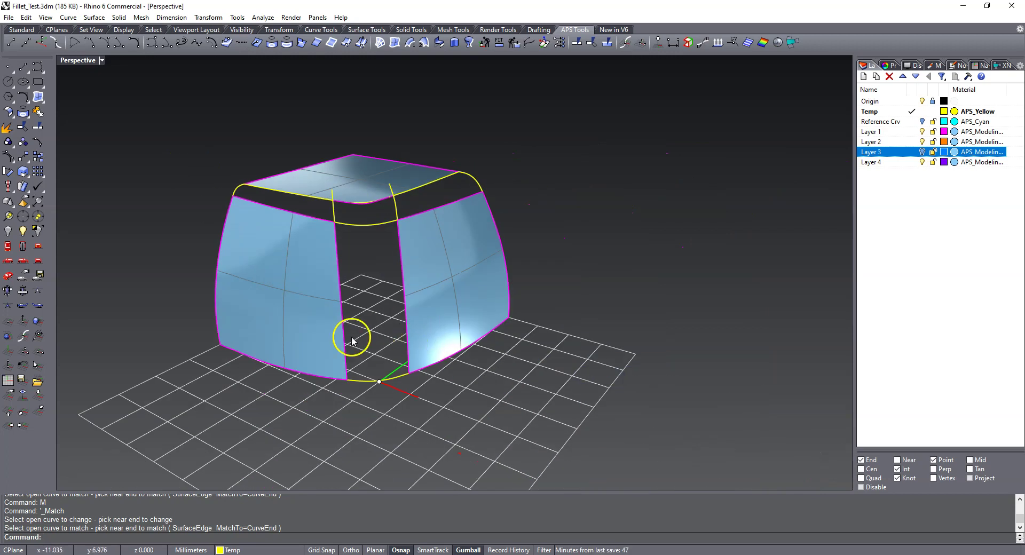
scroll(350, 335, up, 3)
key(Return)
click(432, 398)
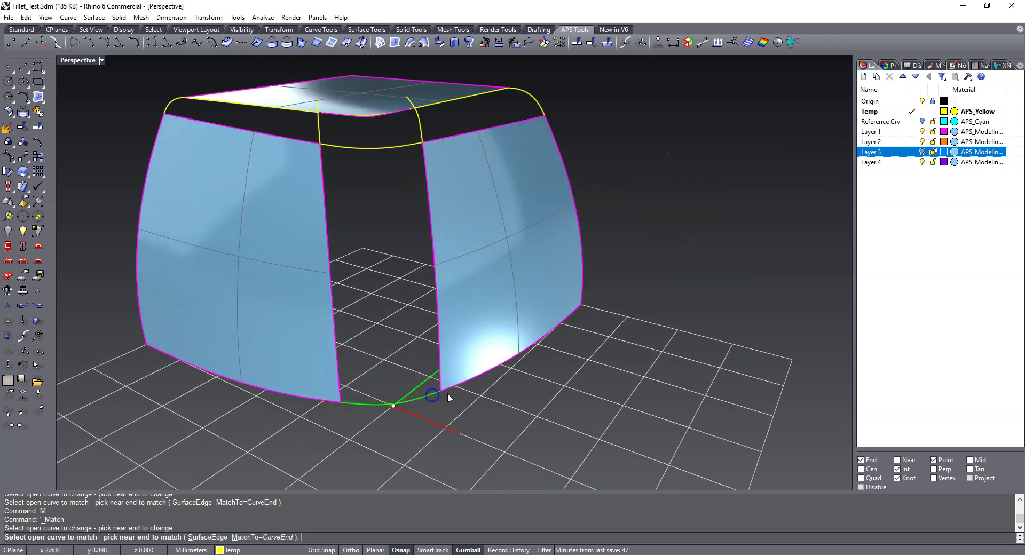
click(451, 389)
click(628, 384)
right_click(400, 404)
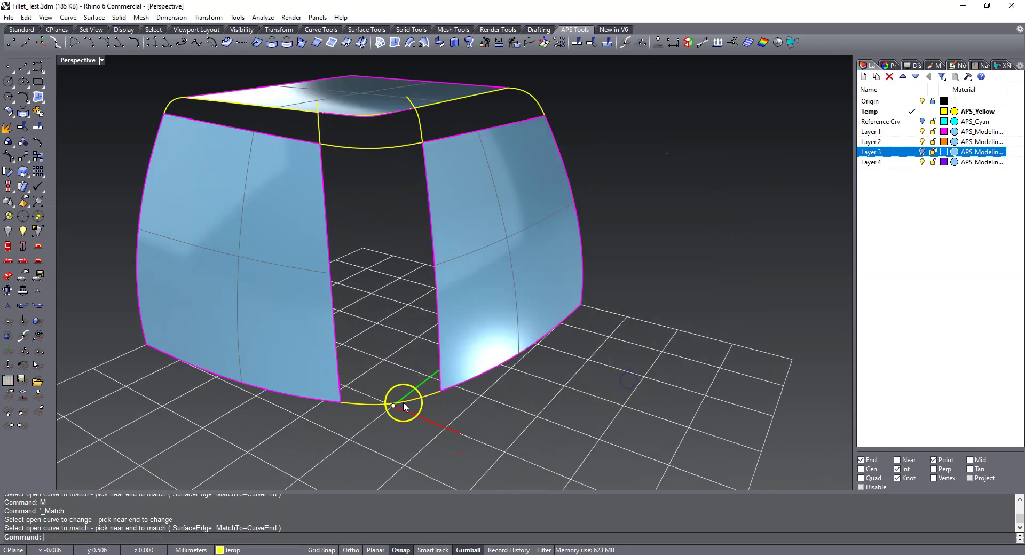
click(354, 402)
click(331, 401)
click(606, 379)
- Rematch both ends of the upper blend curve across the corner gap to the upper edges of the two side surfaces
scroll(393, 248, up, 5)
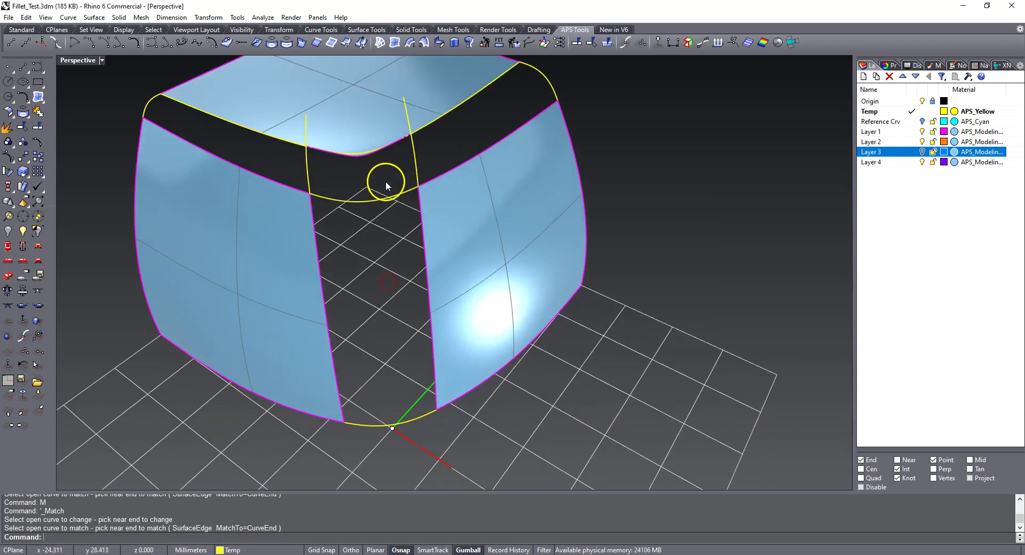
right_click(392, 231)
click(421, 197)
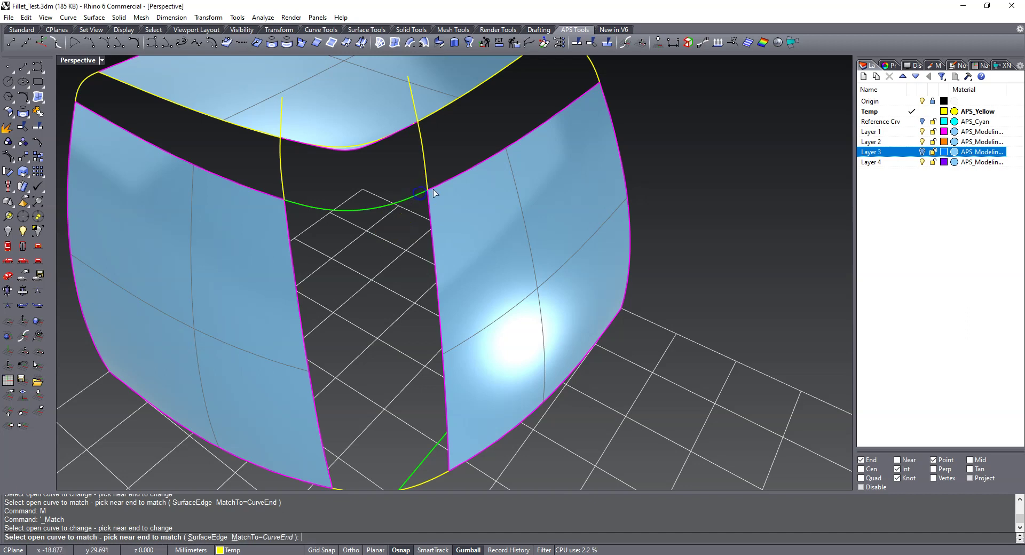
click(430, 190)
click(615, 384)
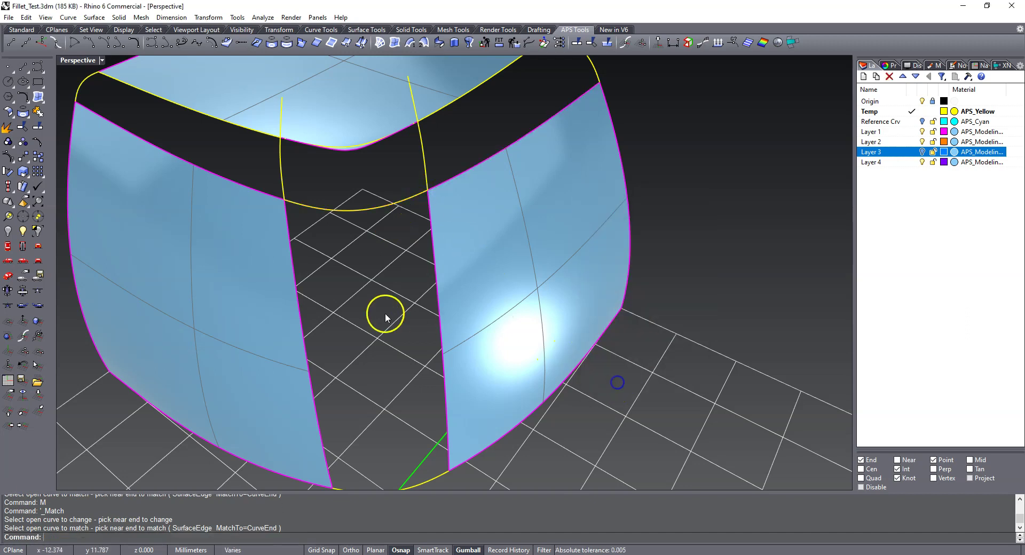
right_click(338, 266)
click(284, 198)
click(282, 198)
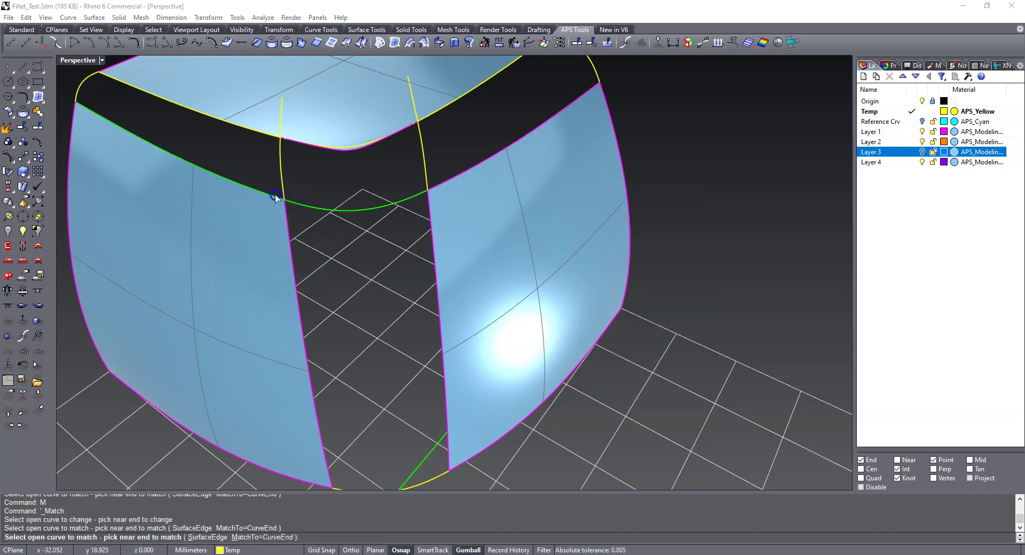
click(627, 379)
- Isolate the top surface together with the three curves running along its trimmed edge and around the corner
scroll(716, 237, down, 4)
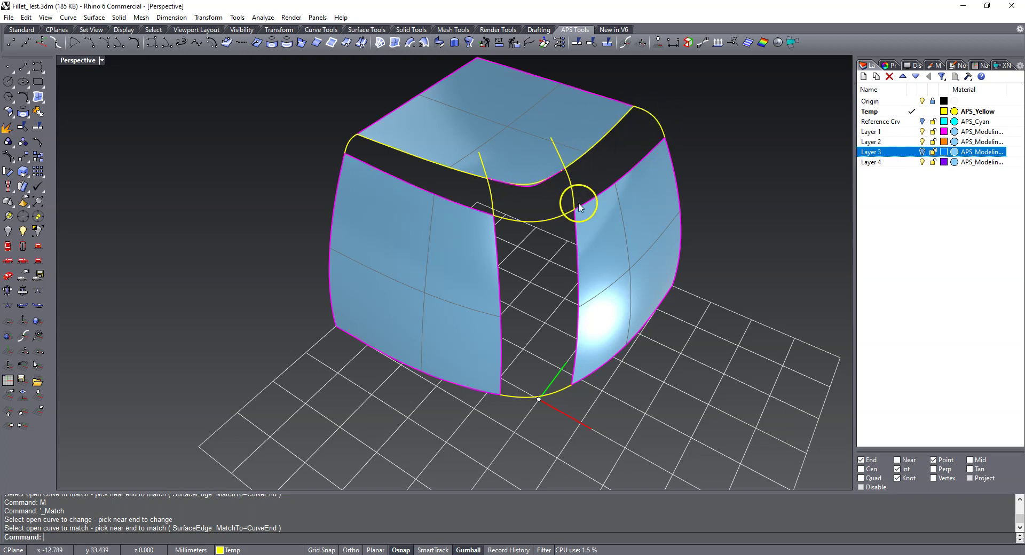
scroll(538, 188, up, 2)
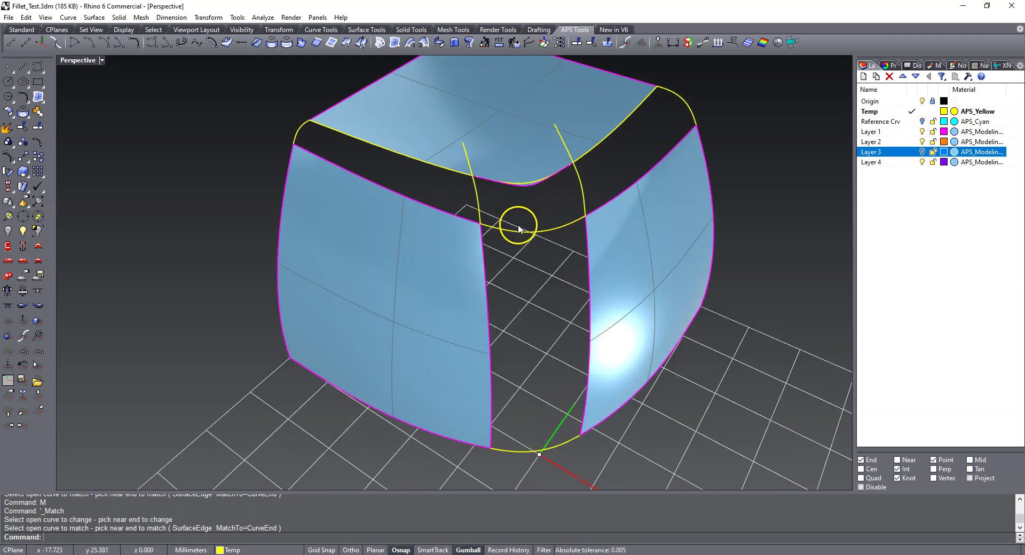
right_drag(519, 229, 472, 216)
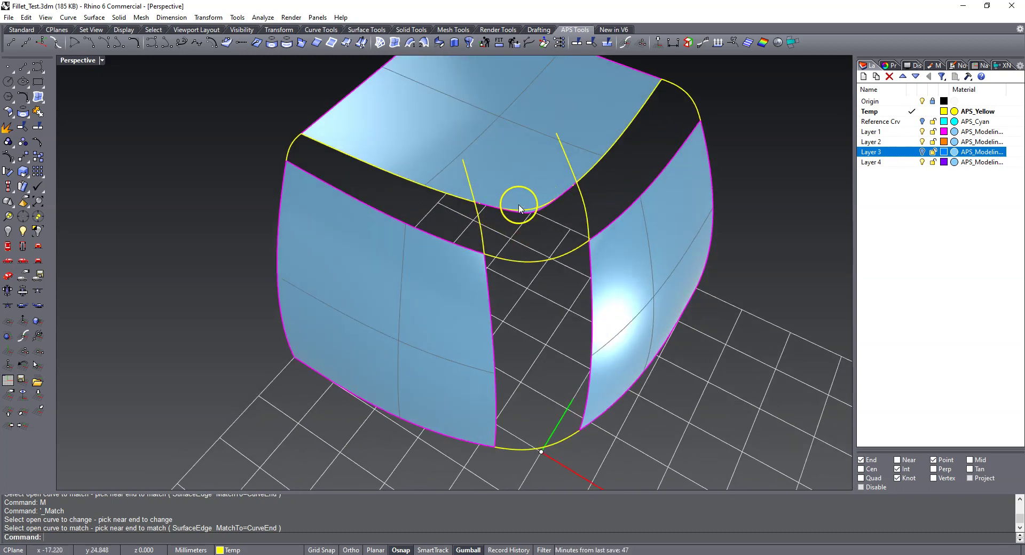
scroll(519, 207, up, 2)
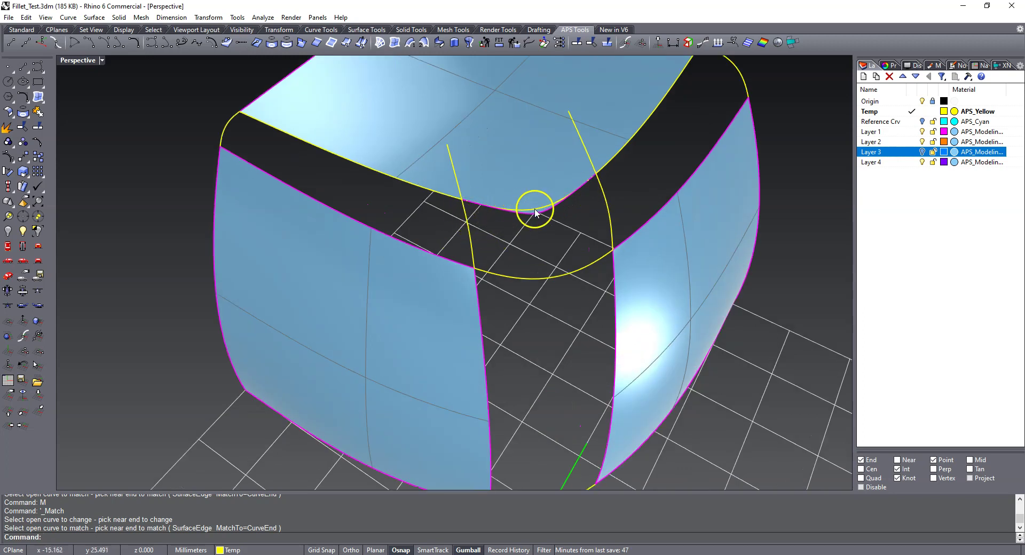
click(537, 212)
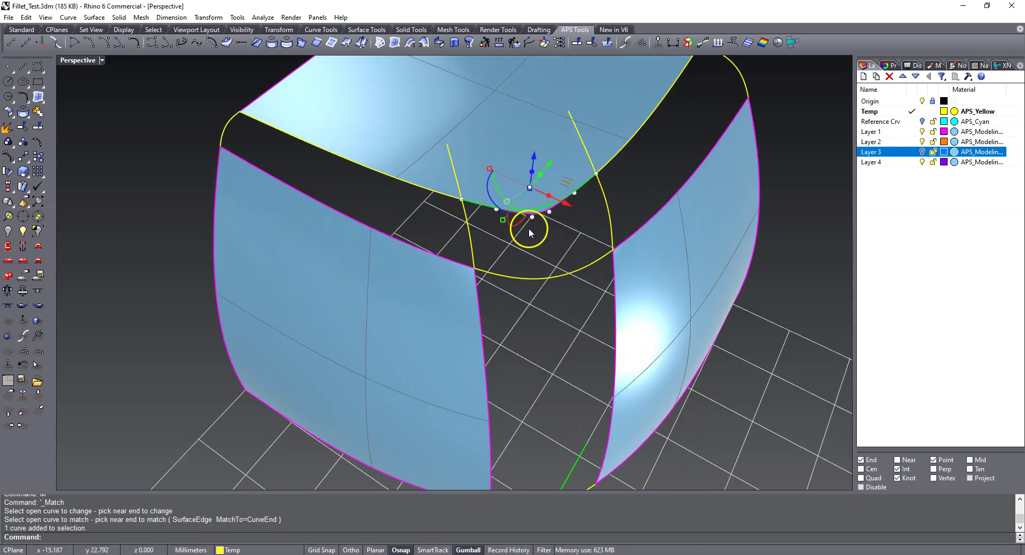
key(Escape)
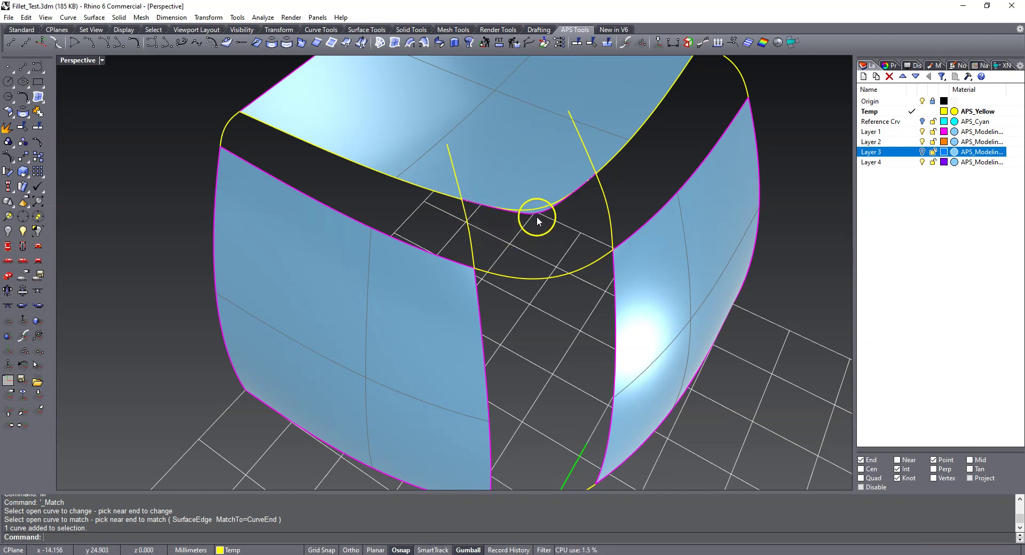
click(406, 184)
click(436, 209)
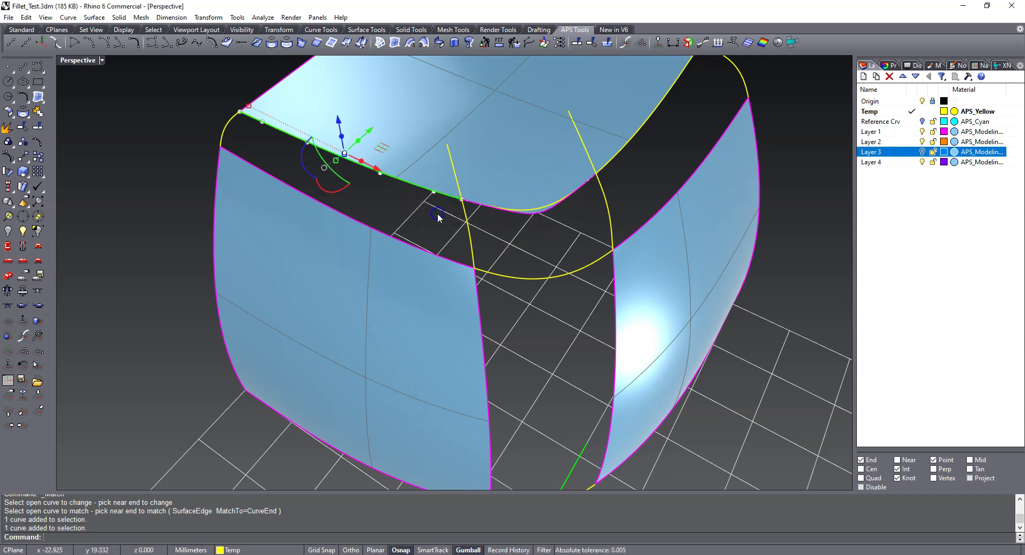
click(530, 208)
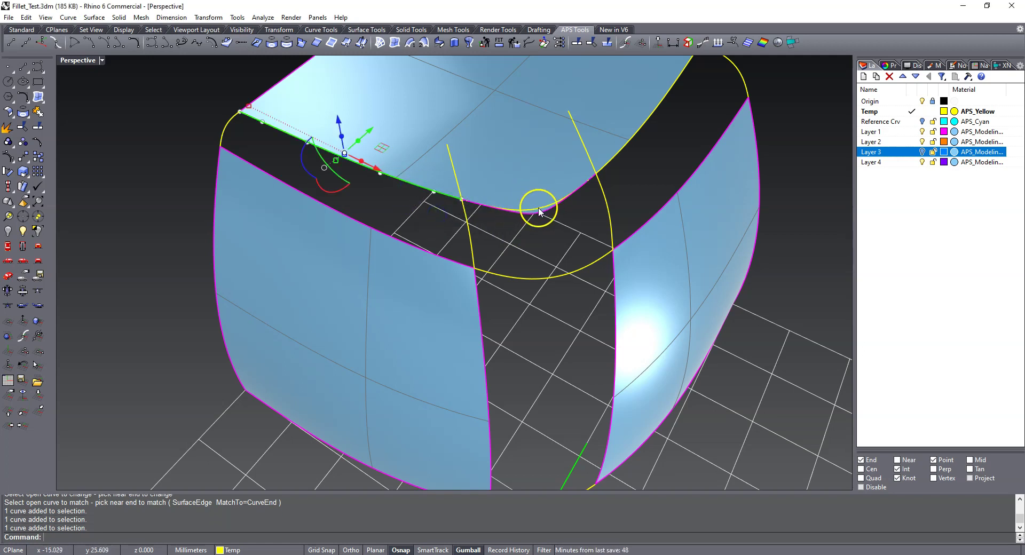
click(615, 158)
click(640, 196)
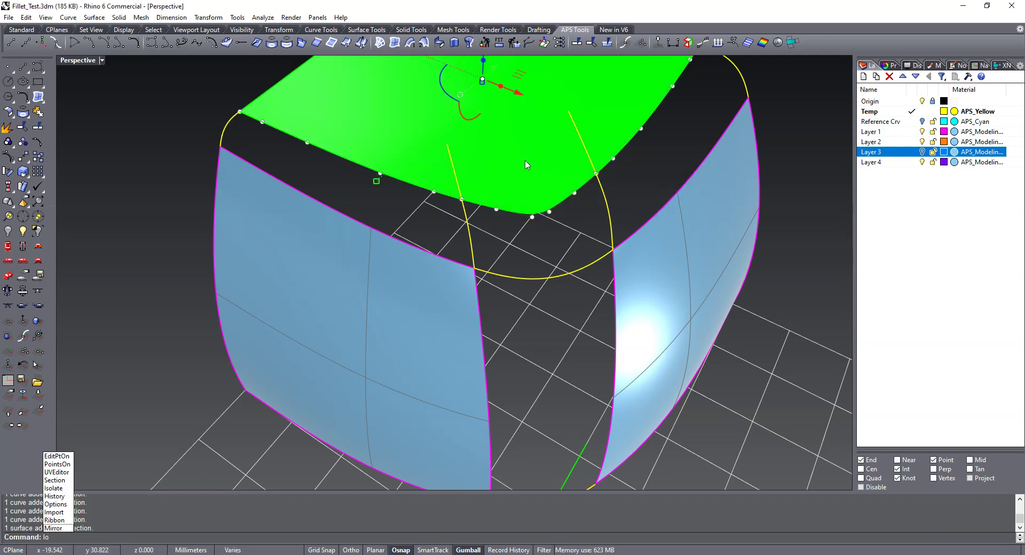
key(Return)
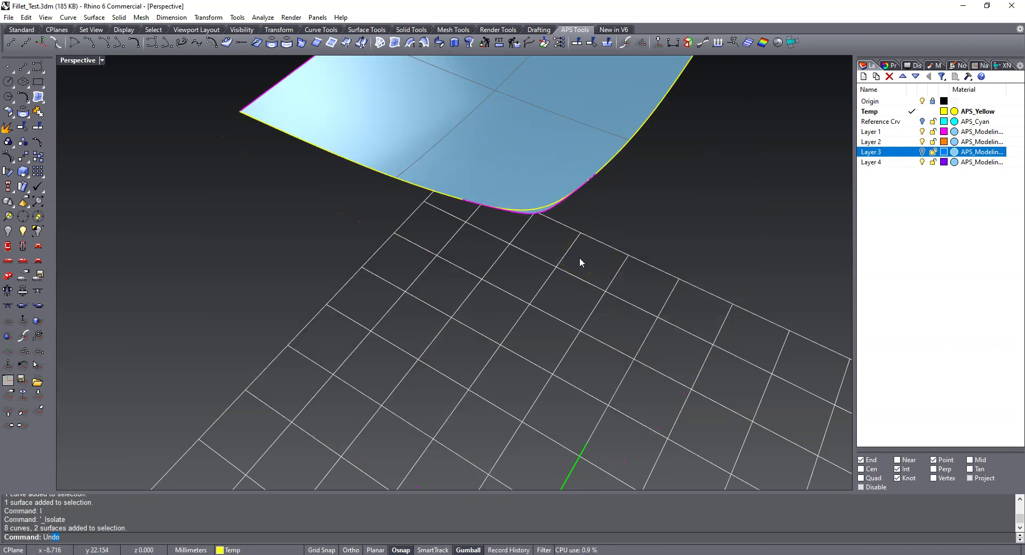
- Untrim the top surface's front edge so the surface extends past the new corner curves
text(Un)
key(Return)
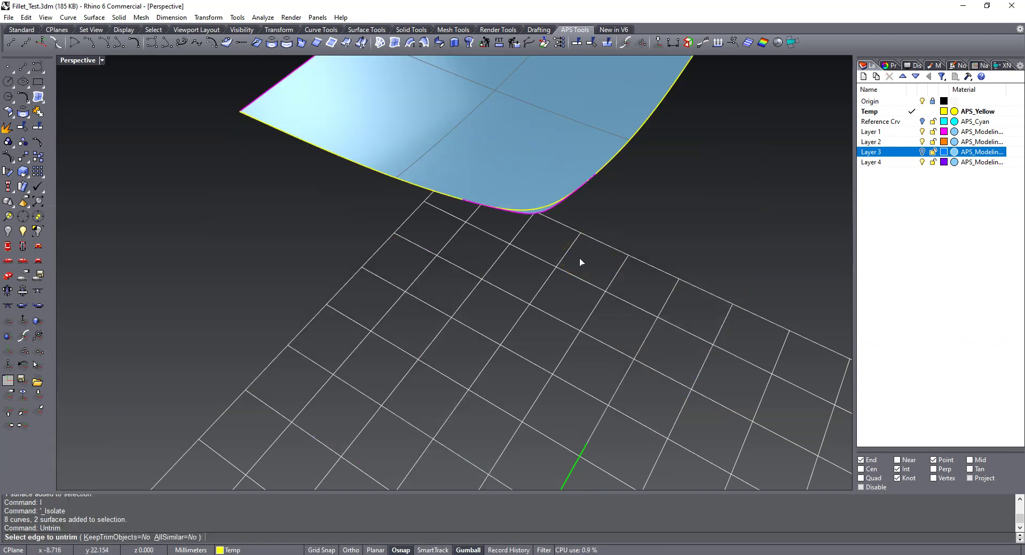
click(549, 218)
key(Return)
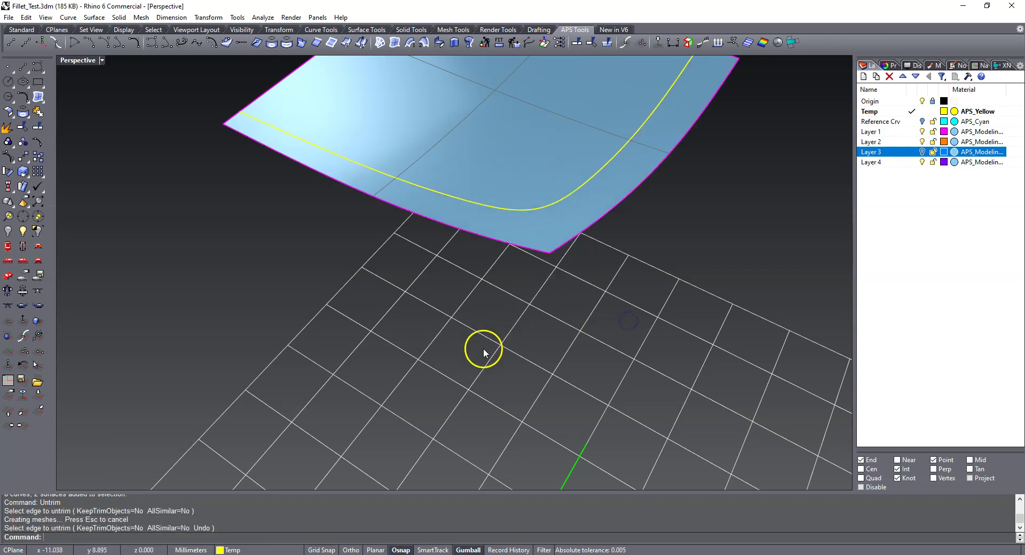
scroll(483, 349, down, 1)
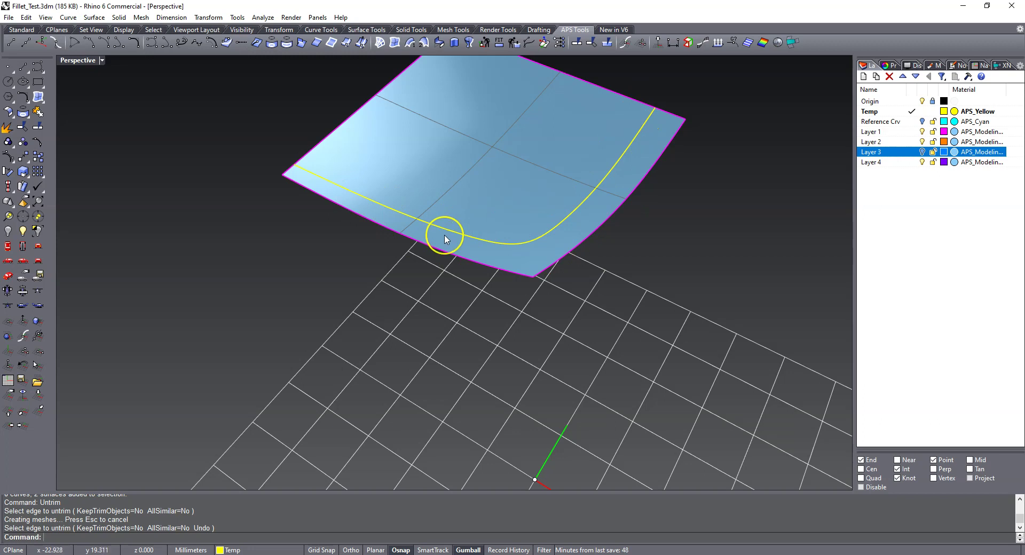
- Trim away the top surface's front overhang using the side curves and the corner curve as cutting objects
key(Return)
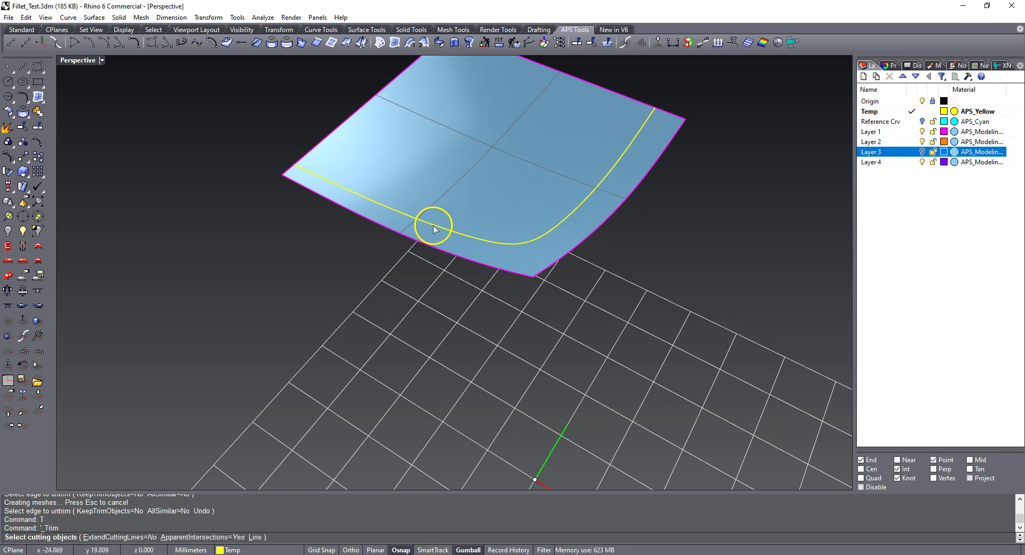
click(453, 236)
click(466, 256)
click(604, 215)
click(633, 230)
key(Return)
click(614, 206)
key(Return)
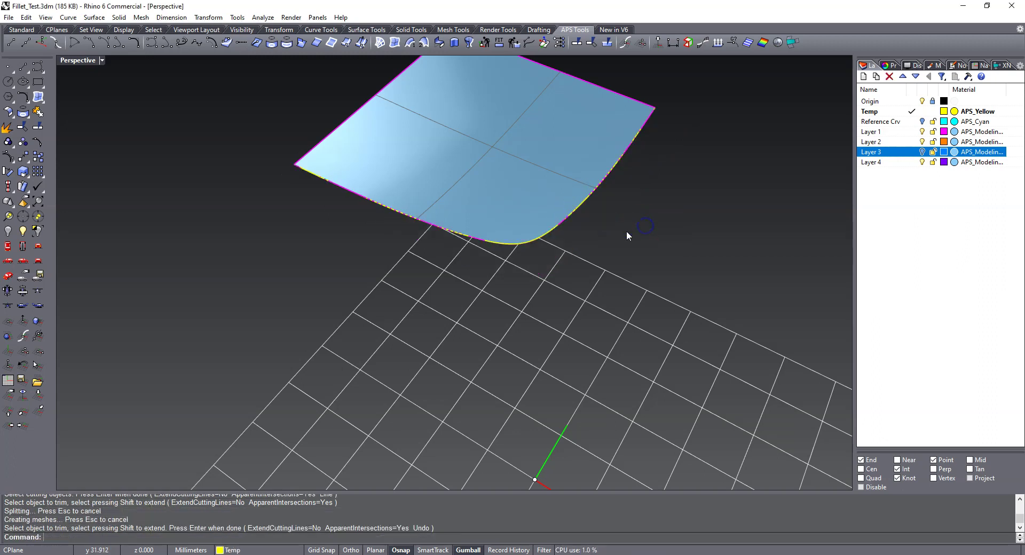
- Show all hidden objects so the side surfaces and blend curves reappear around the trimmed top surface
text(ll)
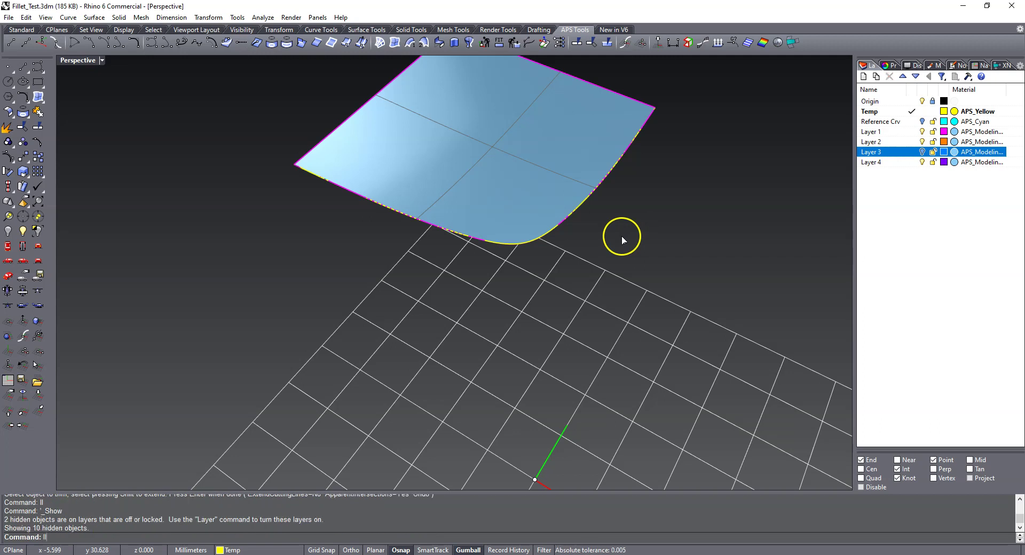
key(Return)
right_drag(193, 156, 177, 204)
scroll(177, 204, down, 2)
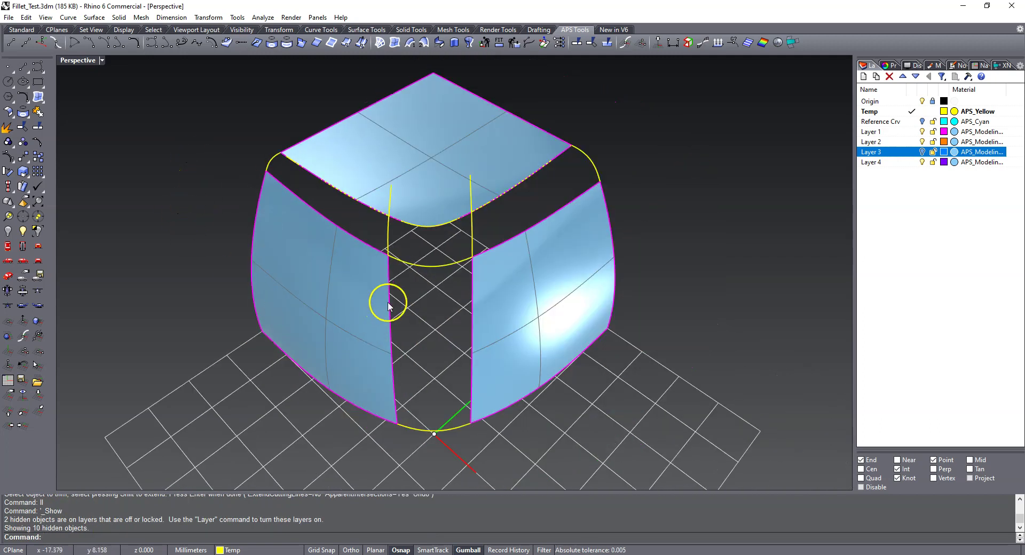
- Fill the vertical corner gap with a two-rail sweep along both side surfaces' edges, with curvature continuity on rails A and B
right_drag(211, 280, 405, 264)
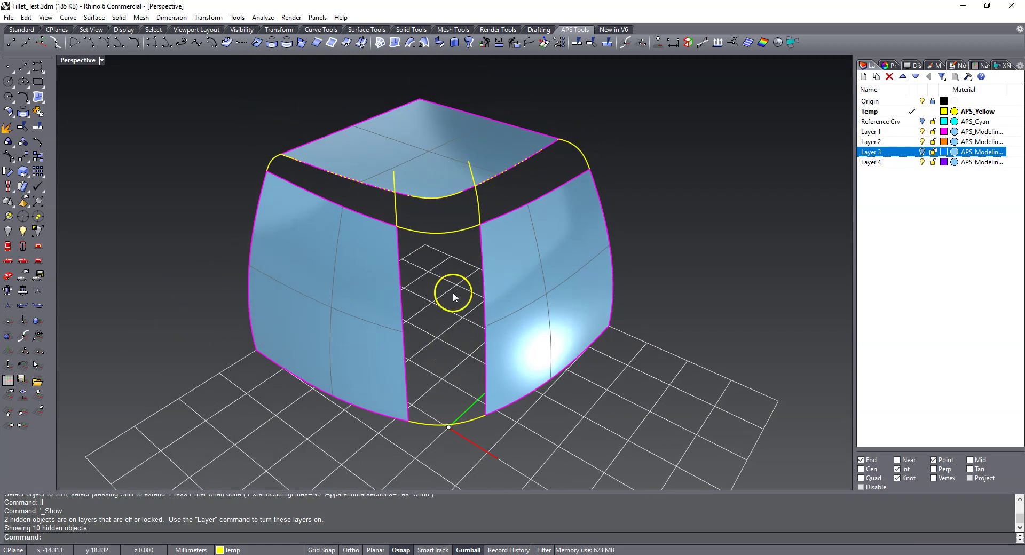
key(Return)
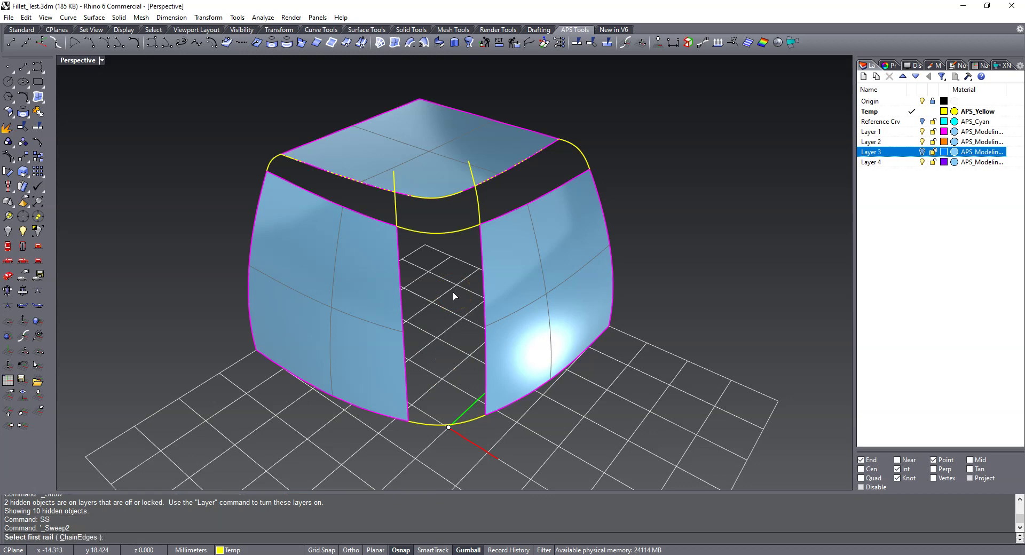
click(400, 251)
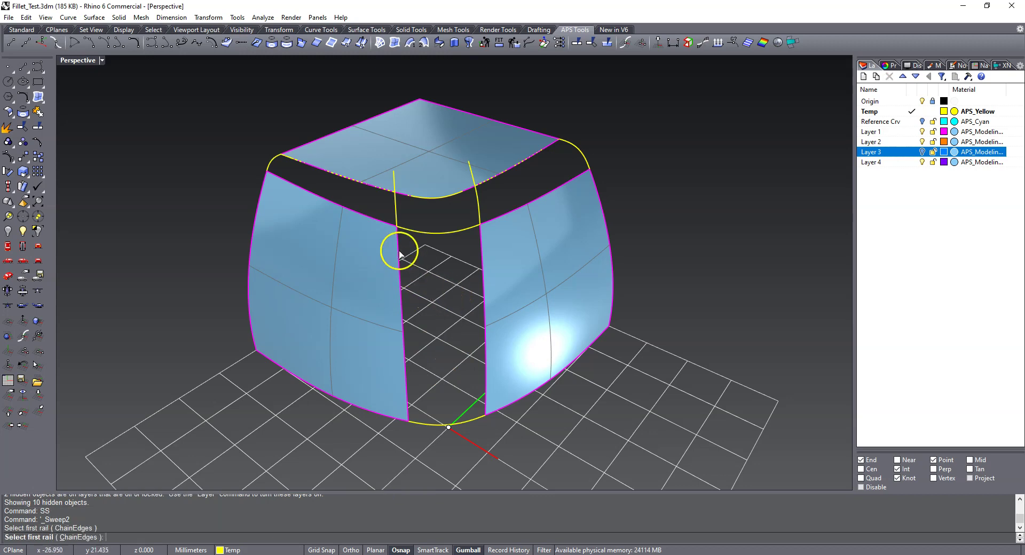
click(480, 250)
click(472, 420)
click(454, 235)
right_click(441, 220)
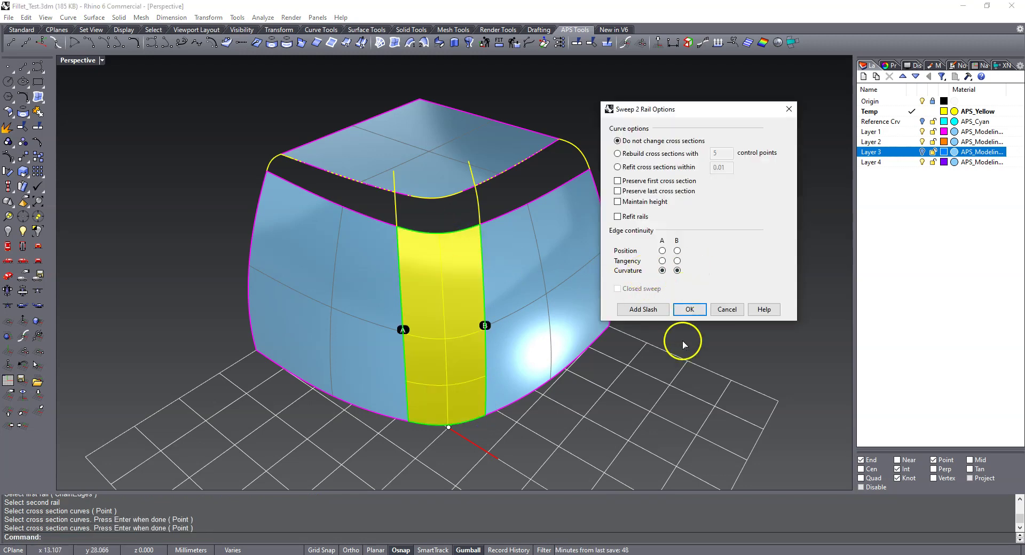
click(690, 310)
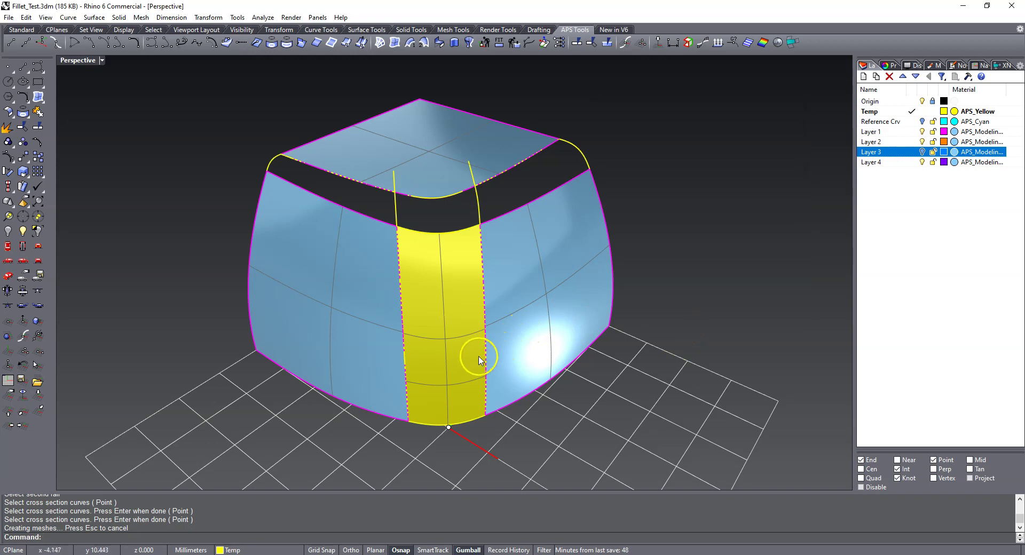
- Sweep a curvature-continuous blend surface between the top surface's left edge and the left side surface, using both end curves as cross sections
scroll(443, 224, up, 2)
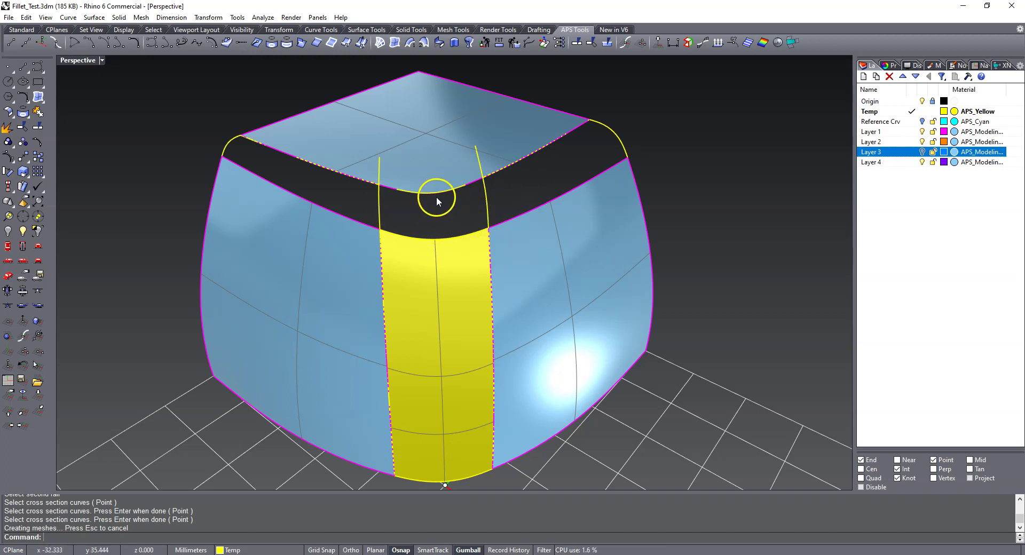
right_drag(513, 236, 419, 184)
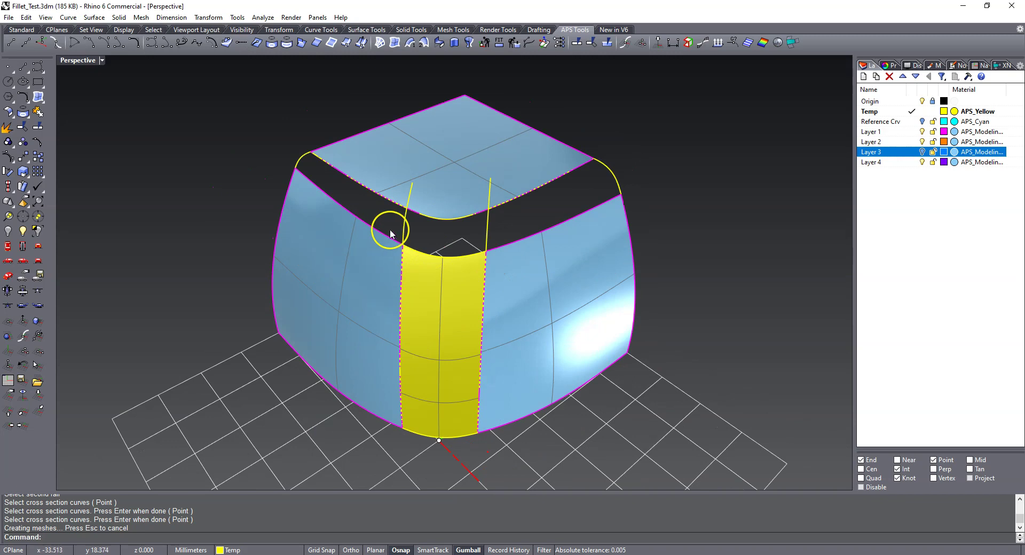
scroll(491, 226, up, 2)
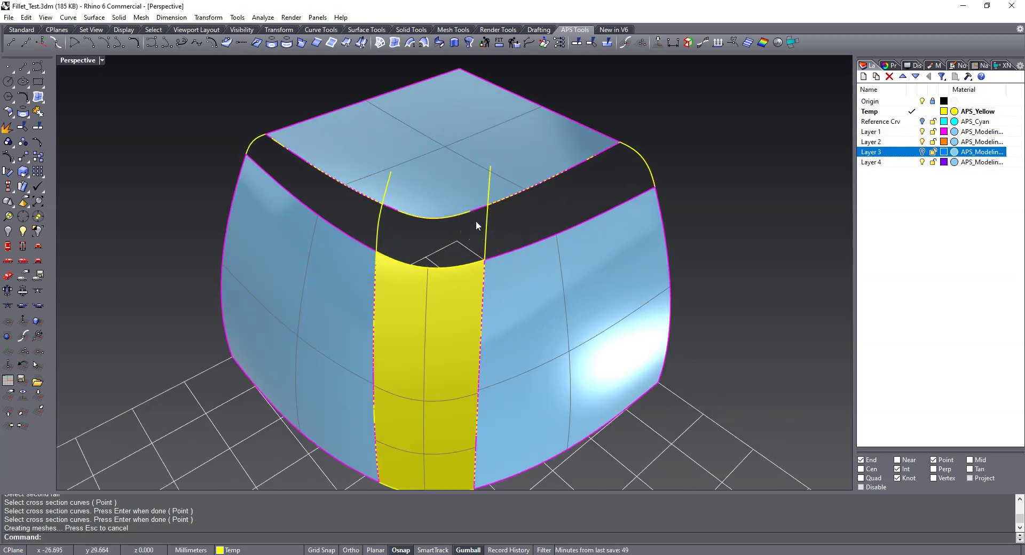
text(SS)
key(Return)
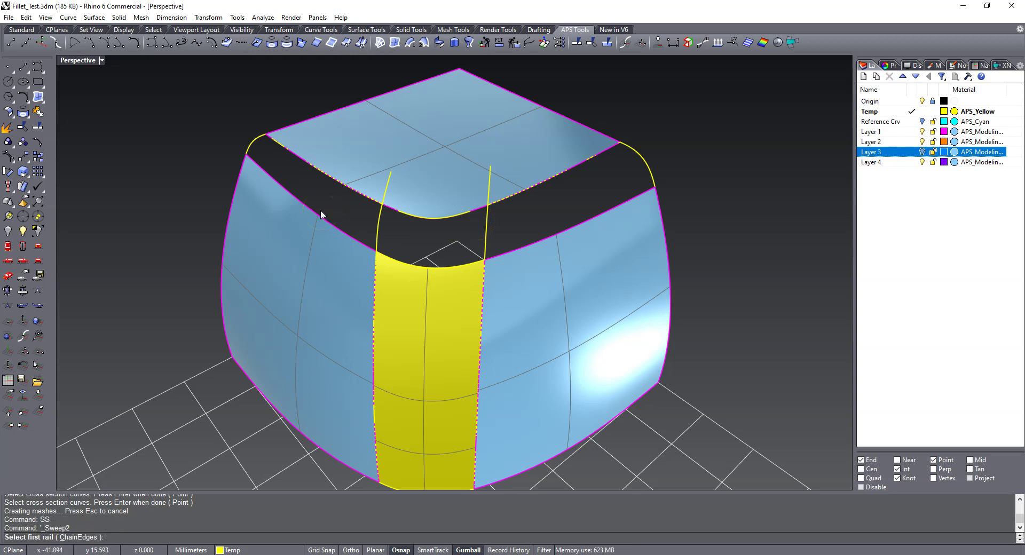
click(282, 148)
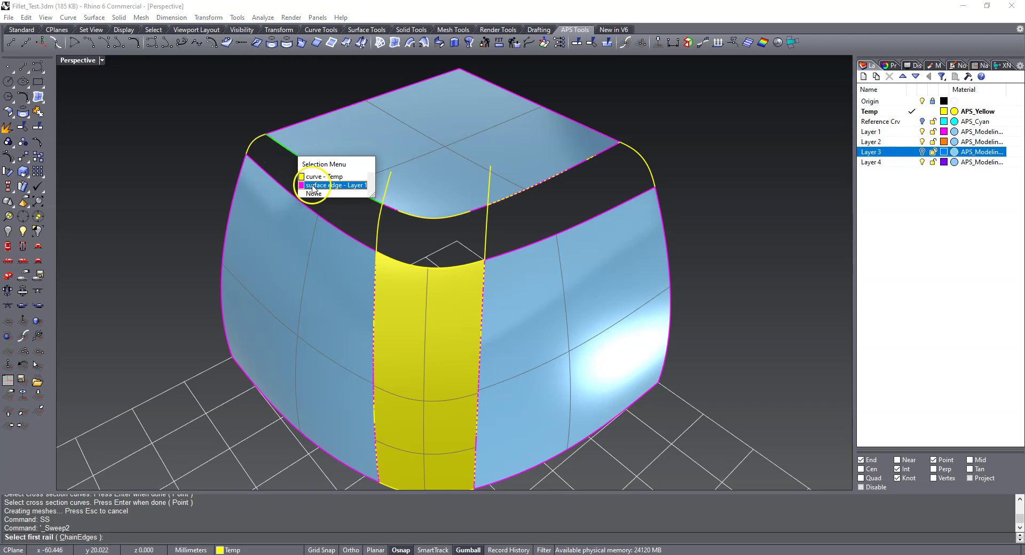
click(312, 186)
click(274, 173)
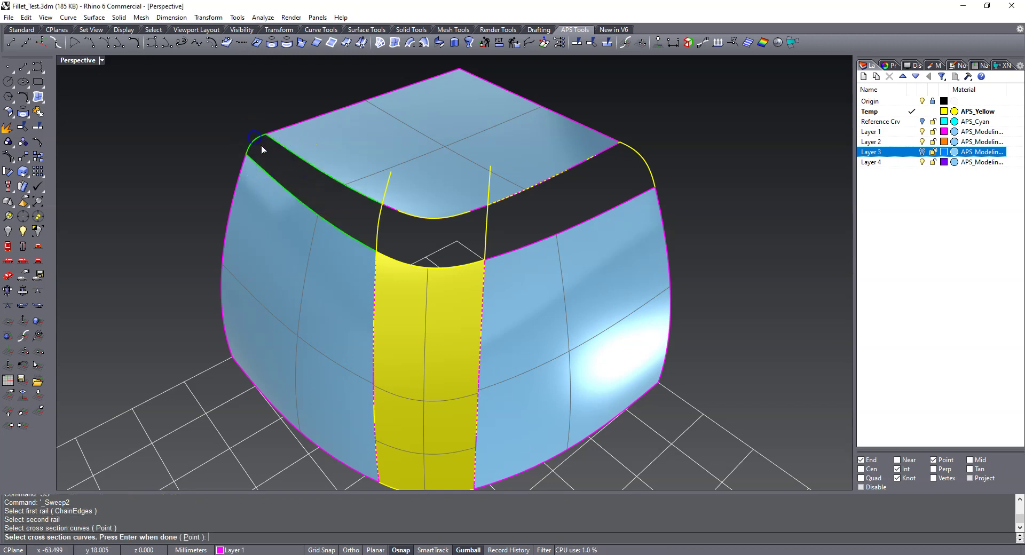
click(369, 218)
key(Return)
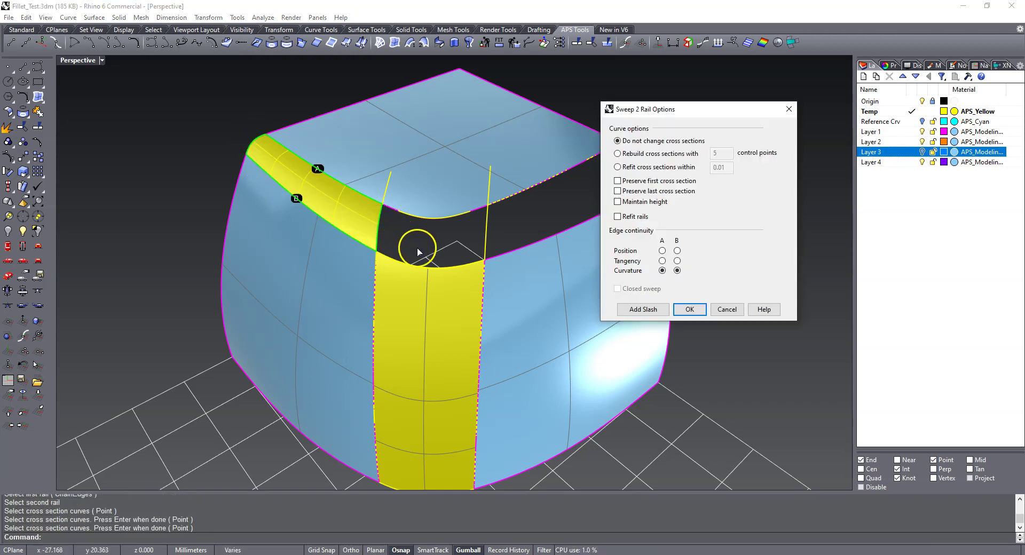
click(690, 310)
- Sweep a curvature-continuous blend surface between the top surface's right edge and the right side surface, using both end curves as cross sections
text(SS)
key(Return)
click(591, 156)
click(616, 204)
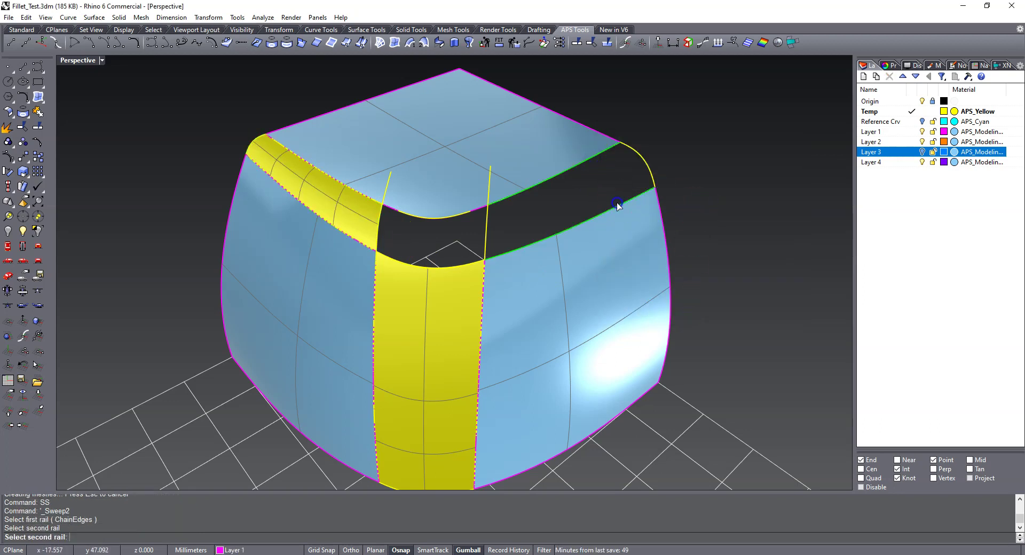
click(628, 144)
click(491, 220)
right_click(748, 165)
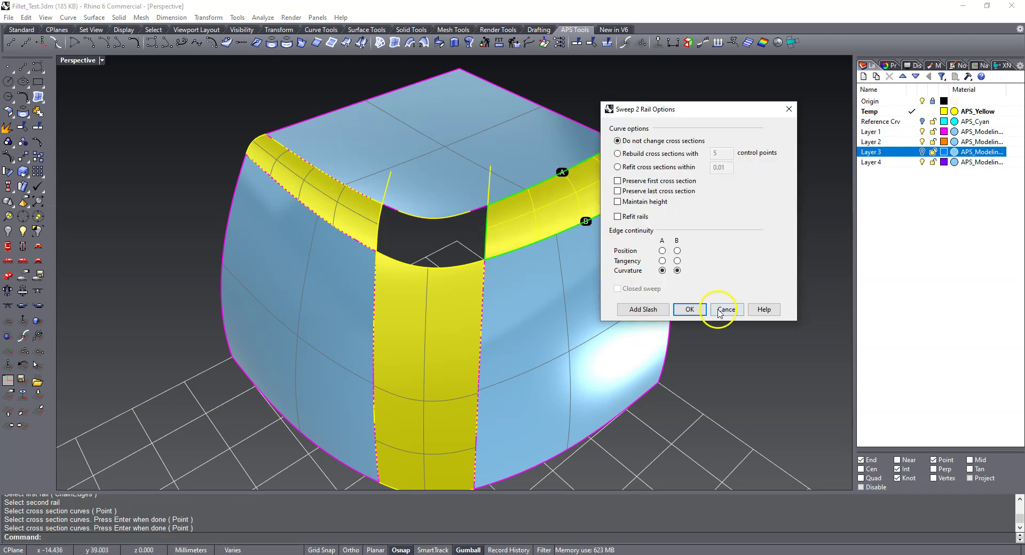
click(690, 309)
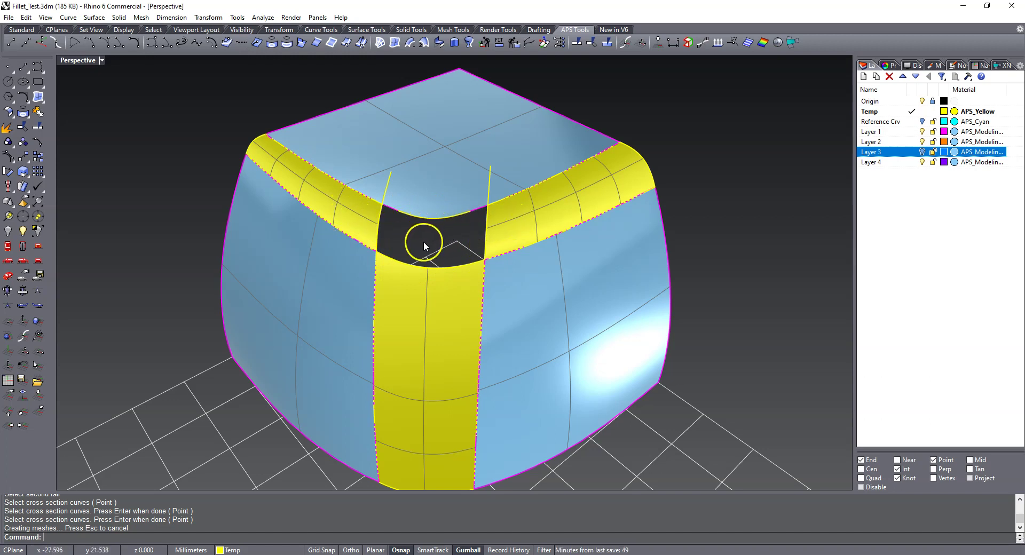
- Close the remaining corner opening with a curvature-continuous two-rail sweep, using the surrounding surface edges as rails and cross sections
right_drag(424, 242, 418, 249)
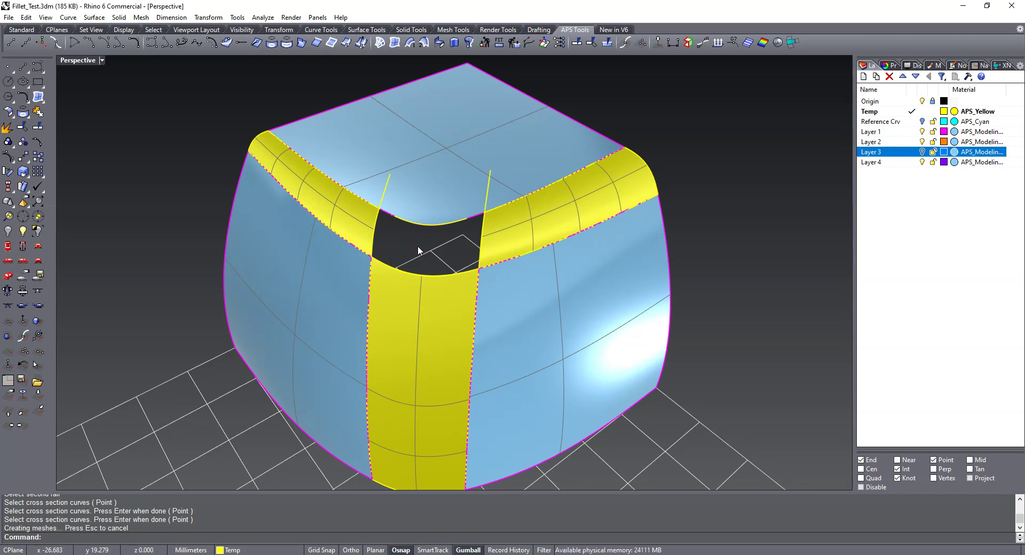
key(Return)
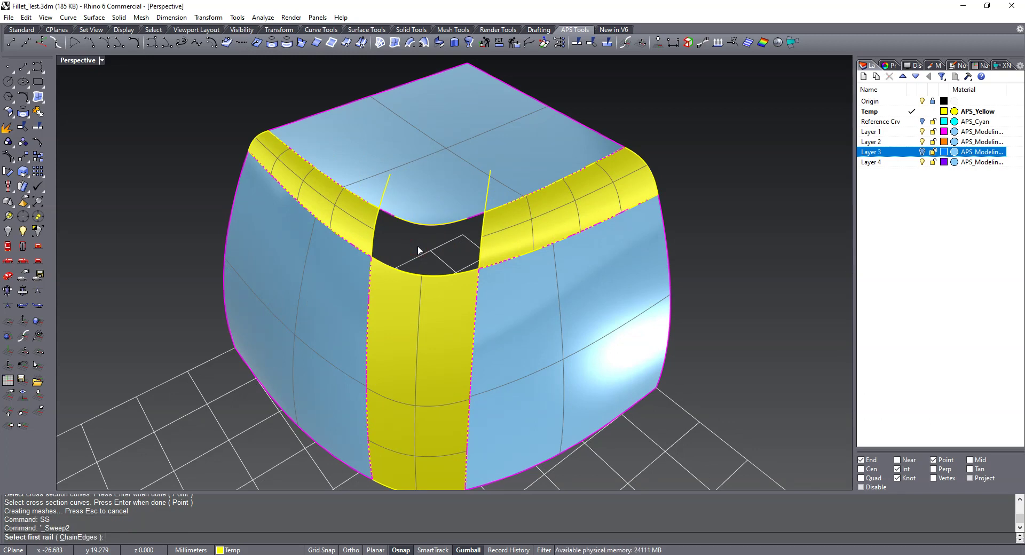
click(391, 220)
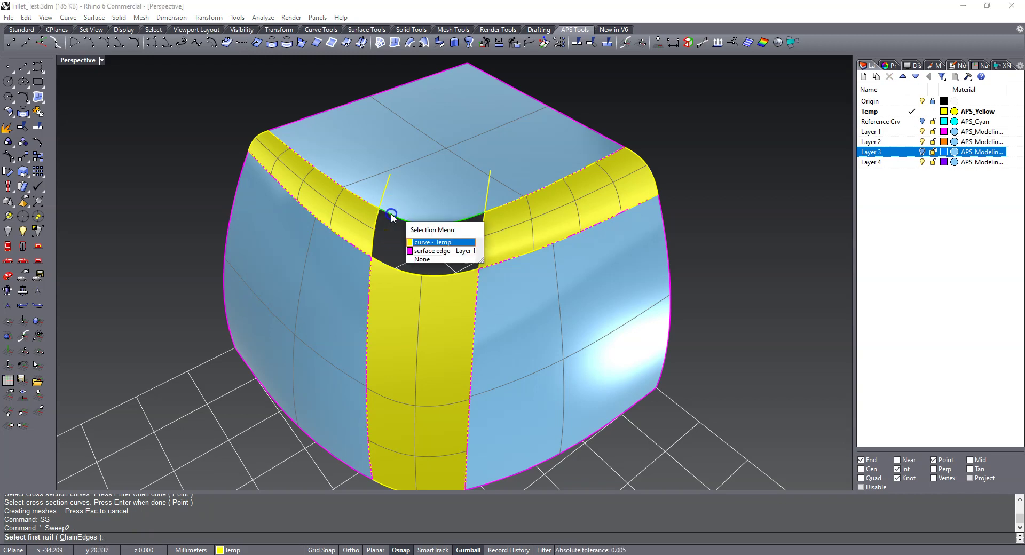
click(425, 251)
click(387, 267)
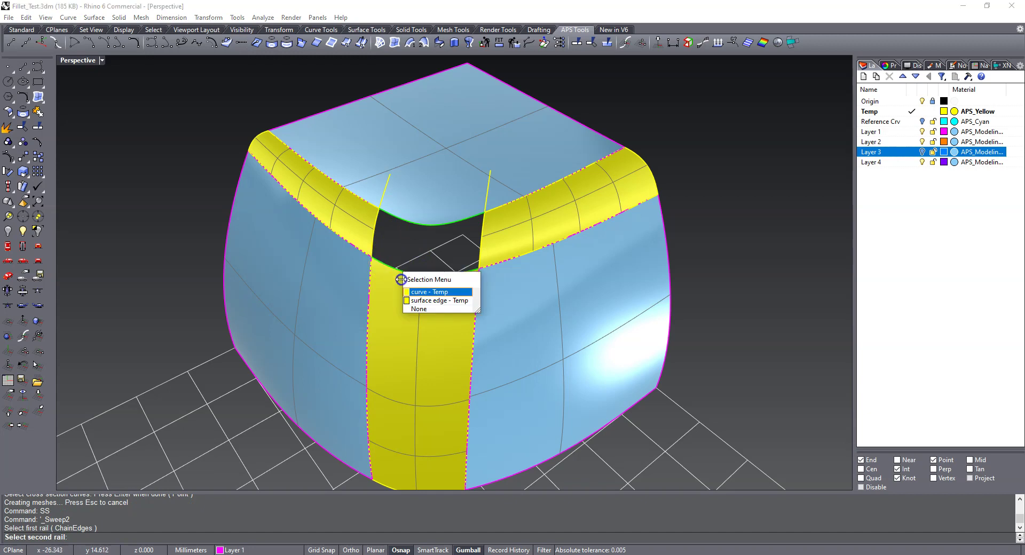
click(412, 300)
click(377, 221)
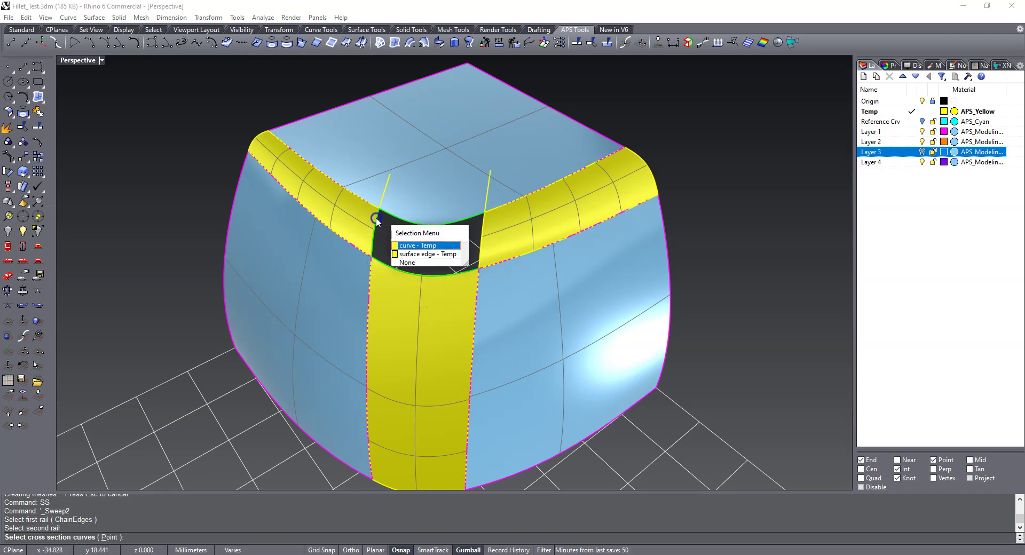
click(418, 253)
click(485, 223)
click(502, 272)
key(Return)
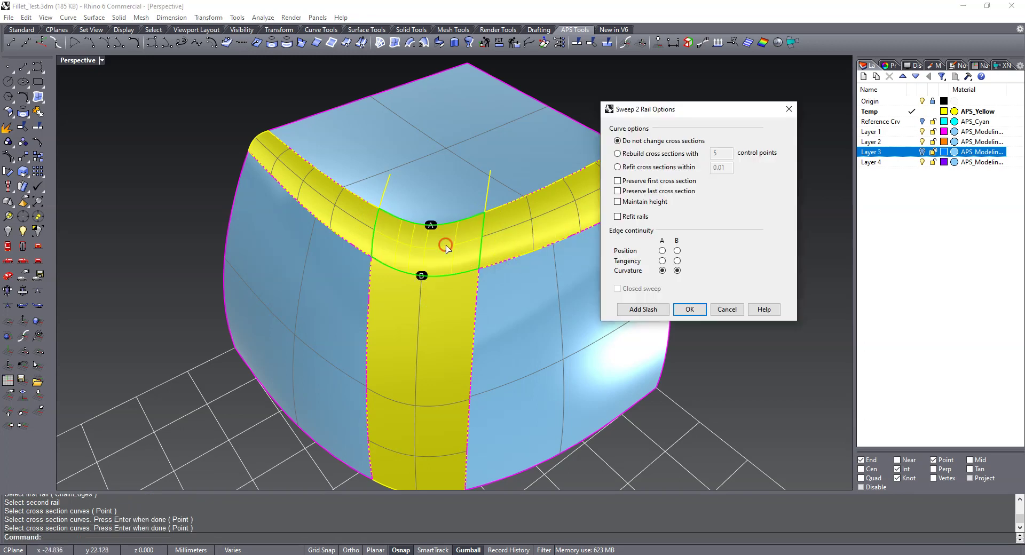
click(689, 309)
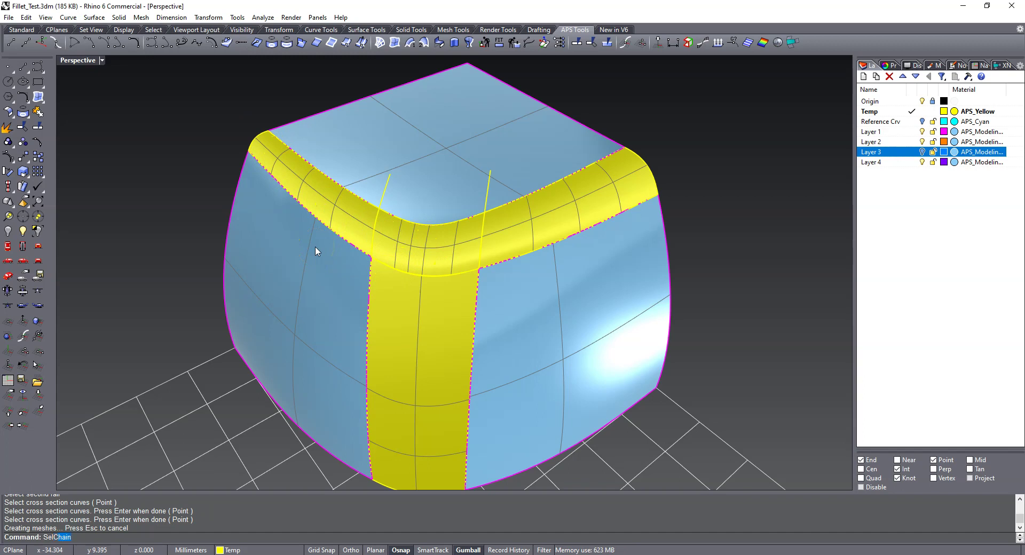
- Select all curves in the model and hide them, leaving only the surfaces
text(Crv)
key(Return)
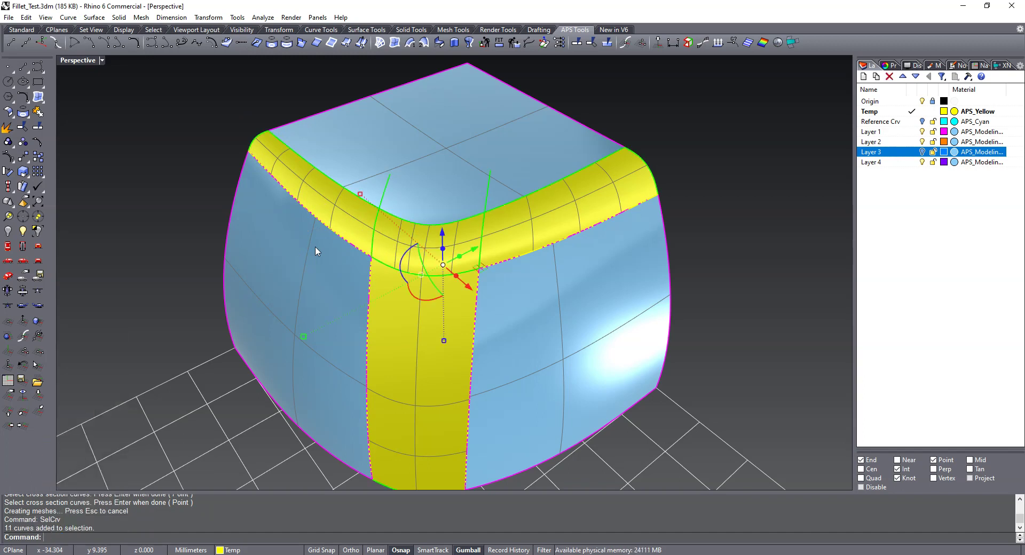
text(Hide)
key(Return)
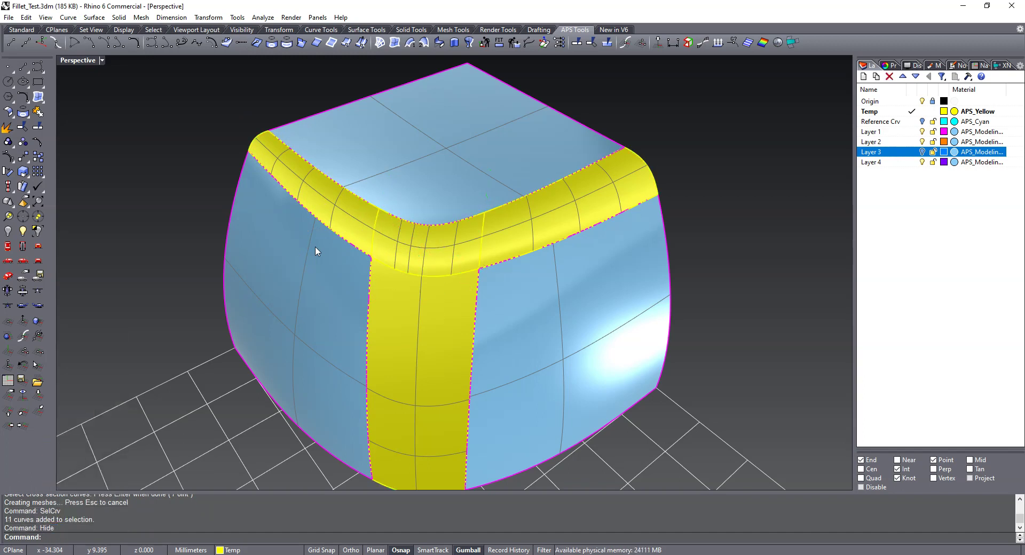
- Move the four new swept blend surfaces to Layer 1
shift+click(365, 239)
shift+click(408, 235)
shift+click(419, 320)
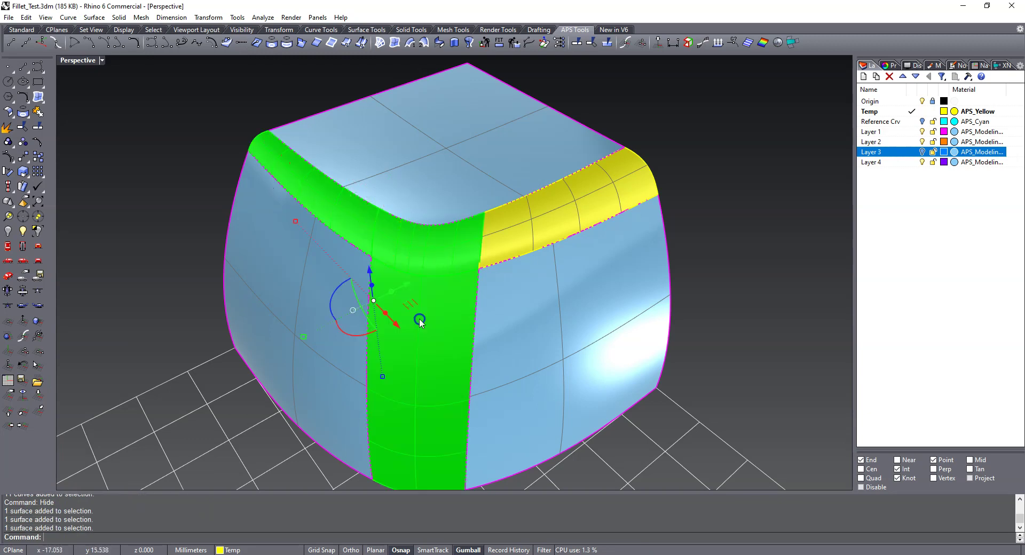
shift+click(533, 228)
right_click(870, 132)
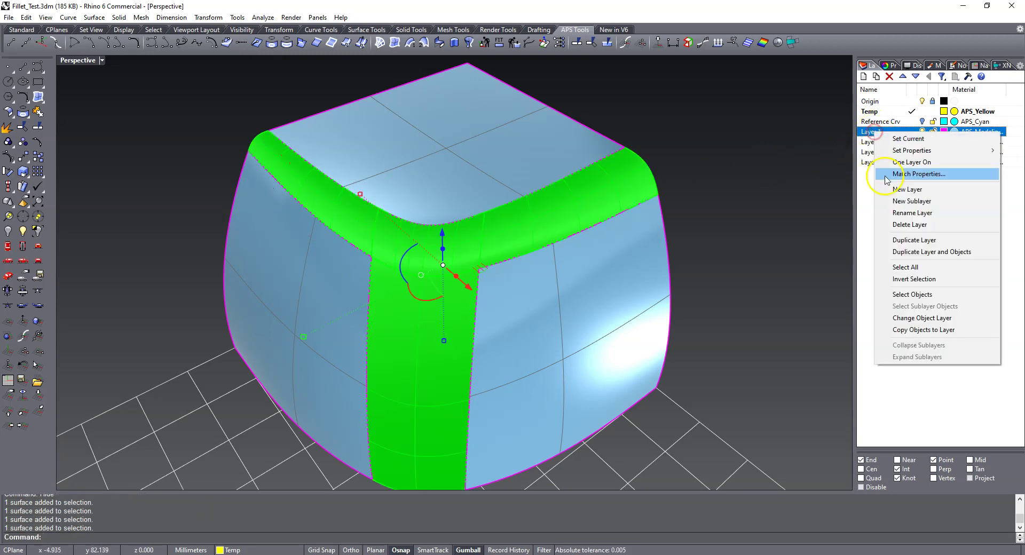
click(915, 318)
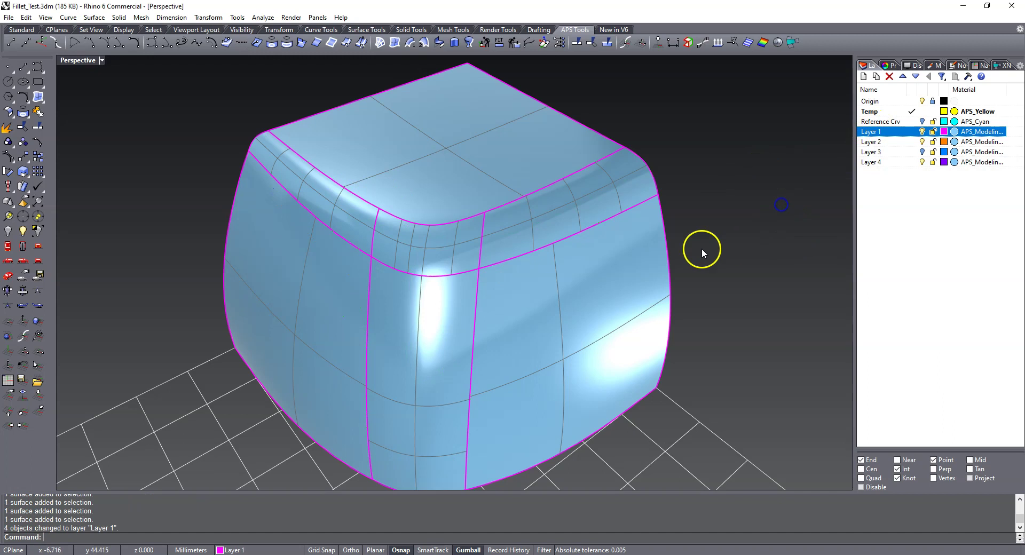
- Join all the block's surfaces into one polysurface and inspect the rebuilt corner from several angles
drag(238, 378, 698, 91)
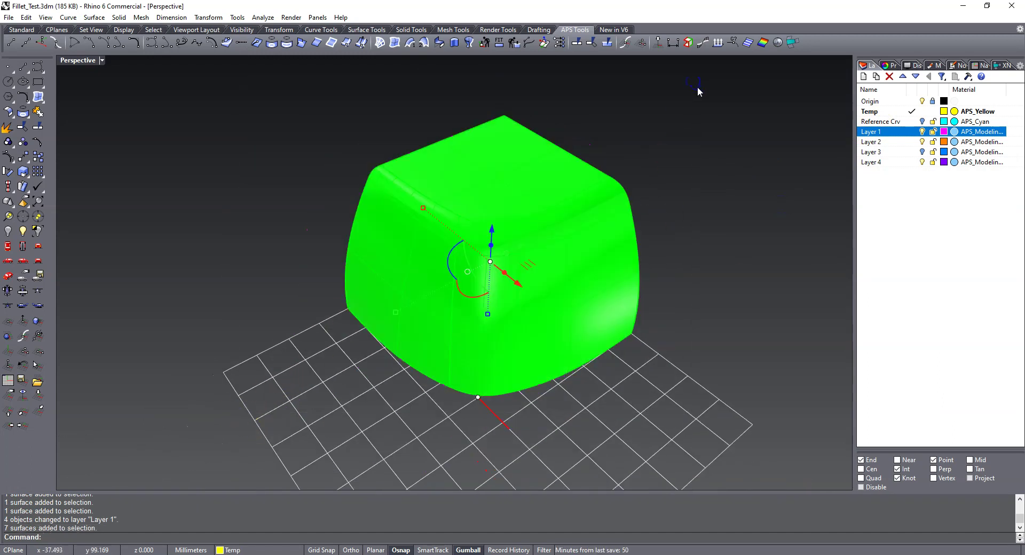
text(j)
right_click(702, 117)
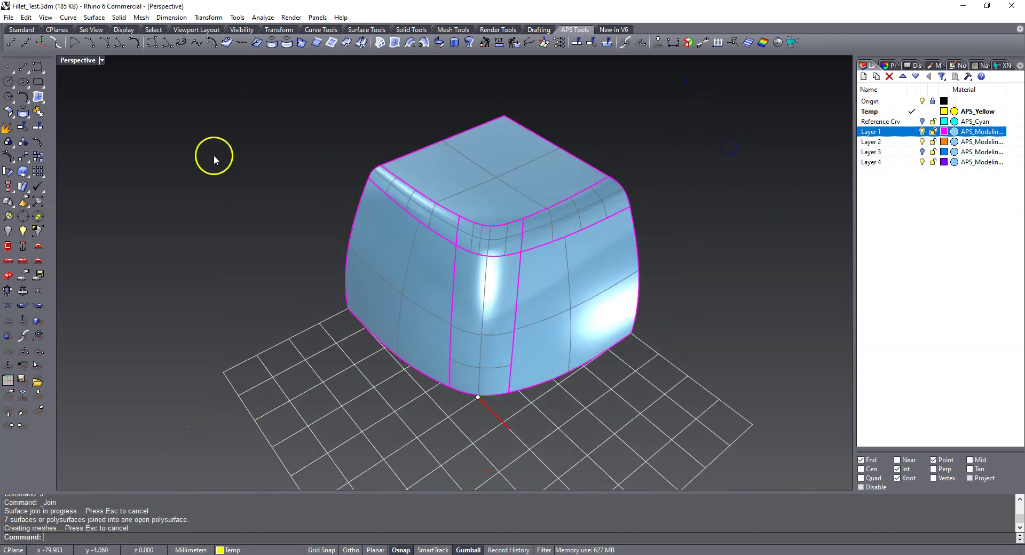
right_drag(590, 216, 452, 261)
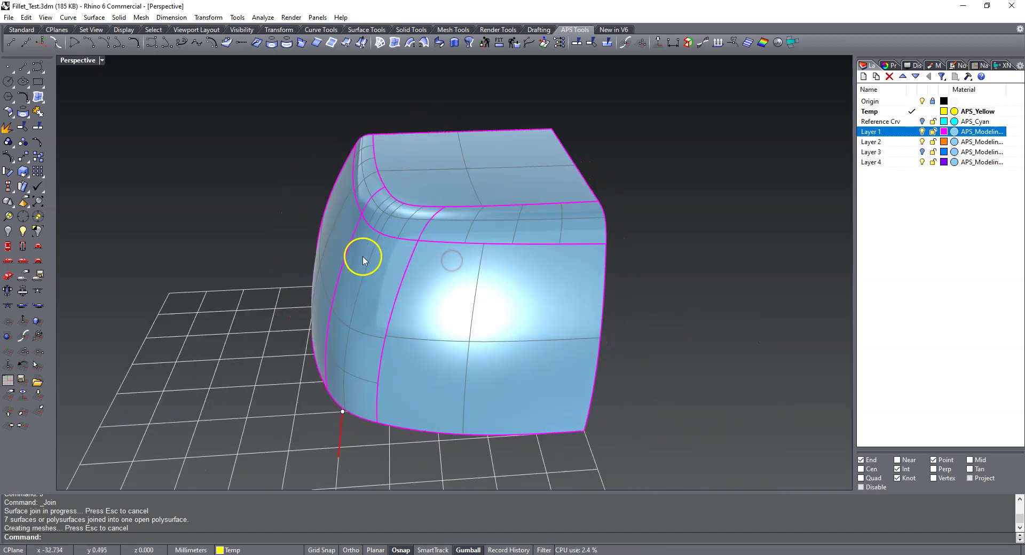
right_drag(363, 261, 274, 245)
right_drag(403, 276, 429, 283)
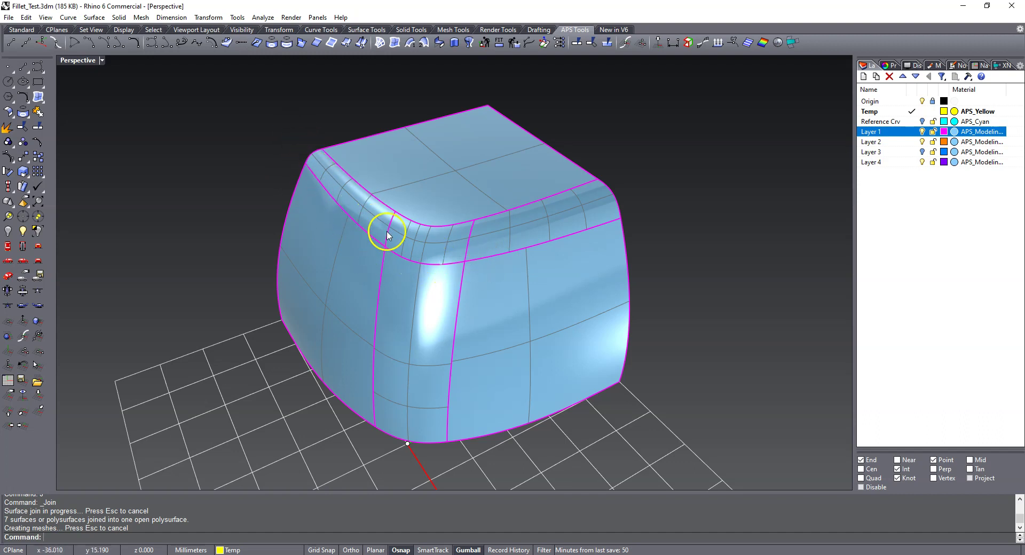
- Run a Zebra stripe analysis on the joined polysurface to check continuity around the rebuilt corner
right_drag(442, 236, 479, 259)
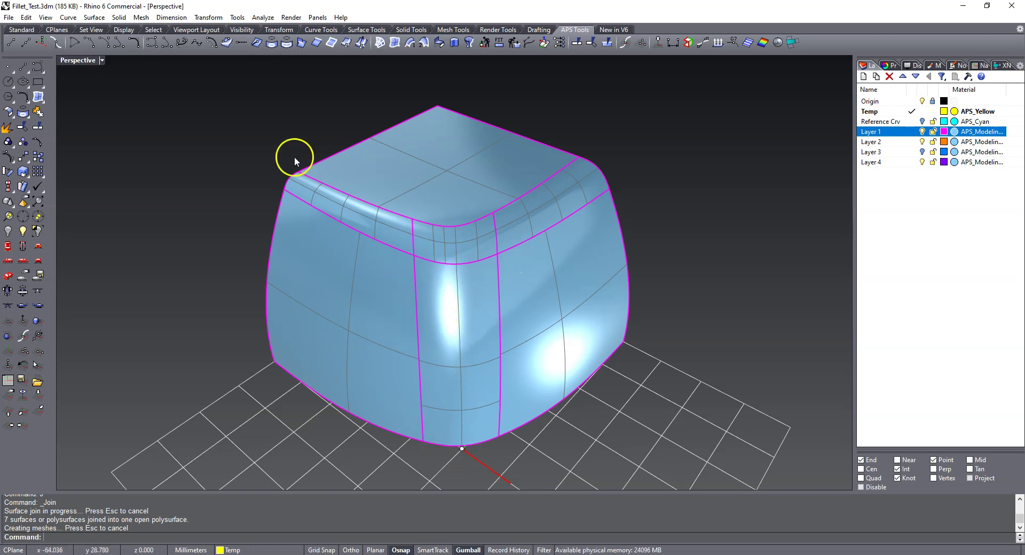
right_drag(450, 250, 439, 244)
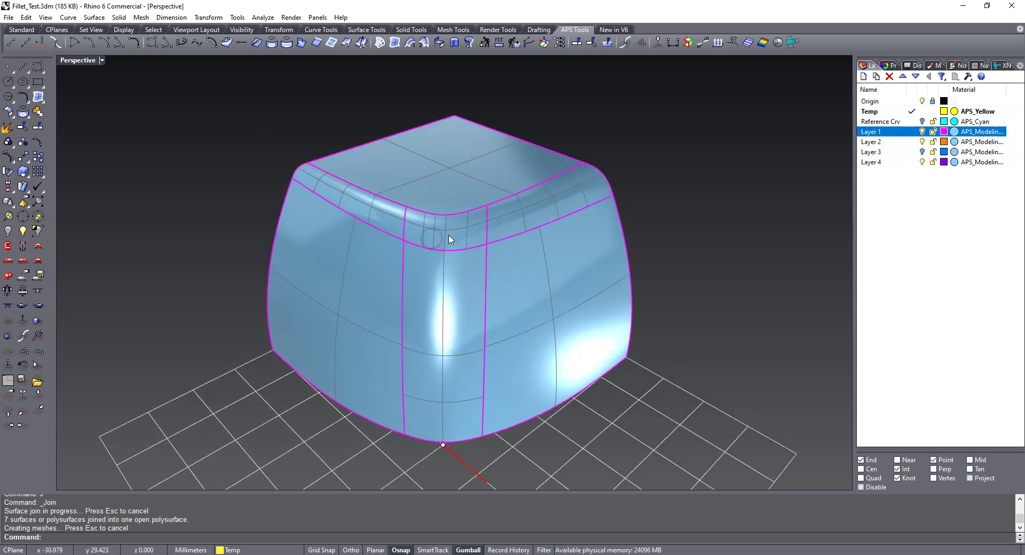
text(Z)
key(Return)
click(437, 238)
right_drag(725, 198, 717, 219)
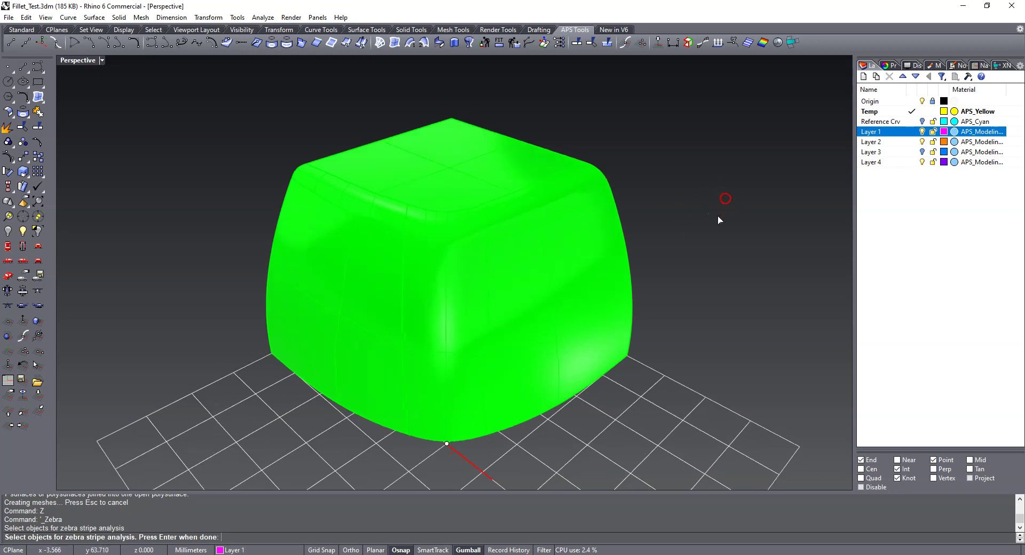
right_click(701, 227)
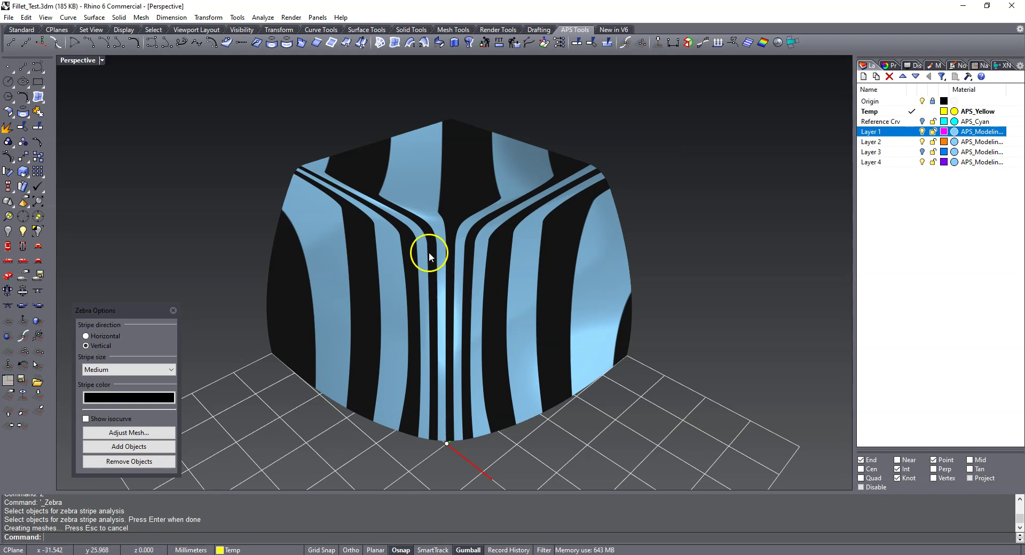
- Set the zebra stripes to horizontal, examine their flow across the corner blends, and end the analysis
click(100, 336)
right_drag(213, 166, 204, 193)
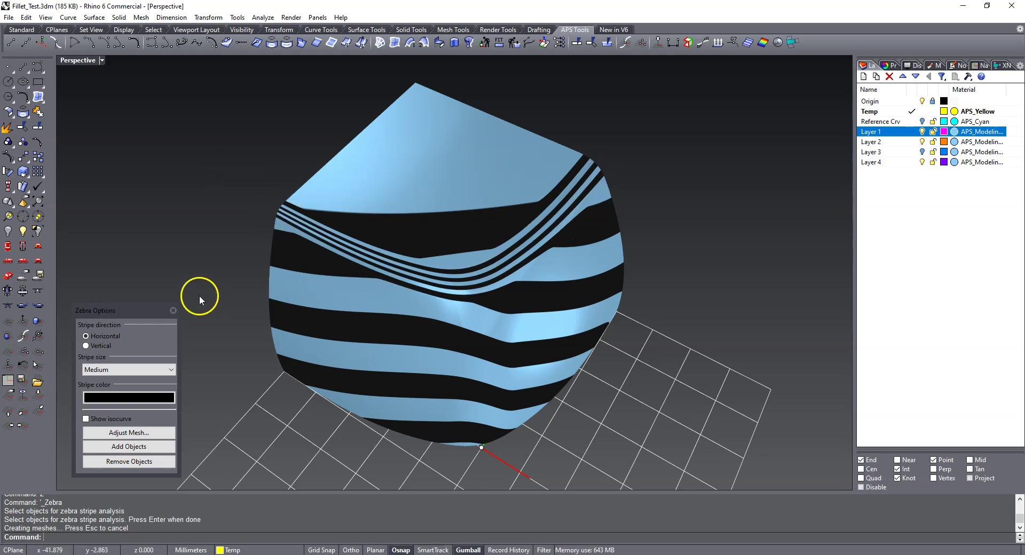
click(173, 310)
right_drag(133, 260, 136, 267)
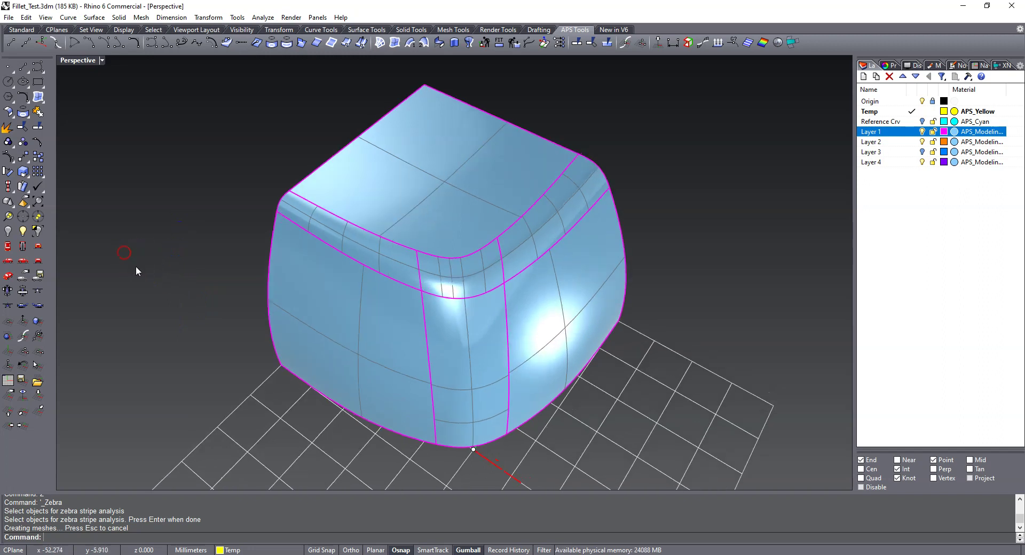
- Check the polysurface with an environment map analysis using fluorescent_tube.bmp, examine the corner highlight, and end the analysis
text(ZZ)
key(Return)
click(436, 214)
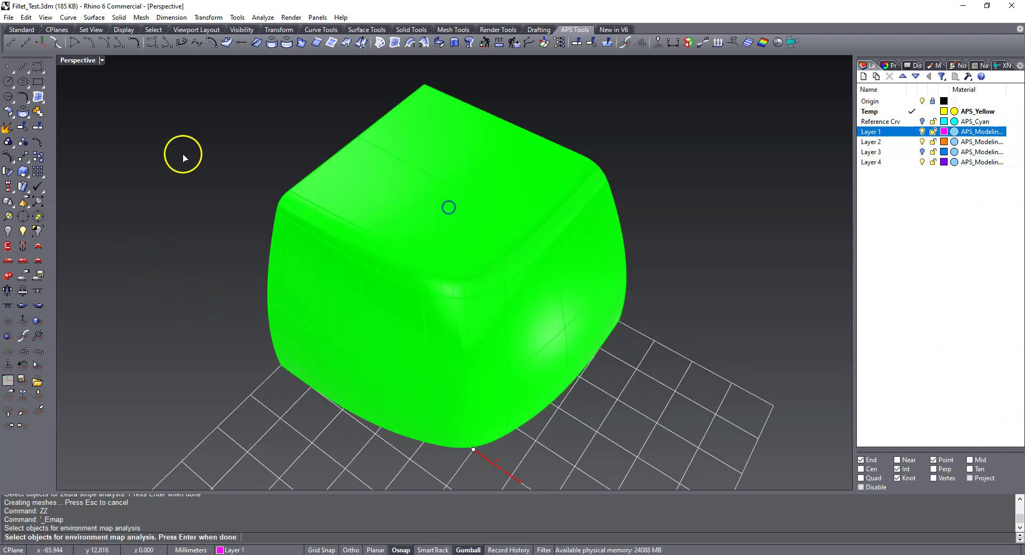
right_click(182, 153)
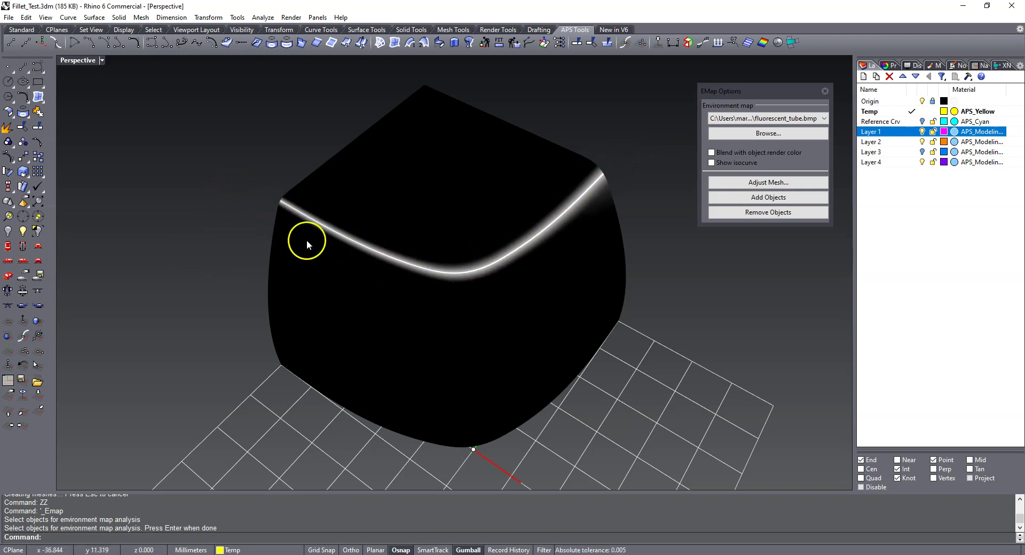
right_drag(639, 170, 630, 150)
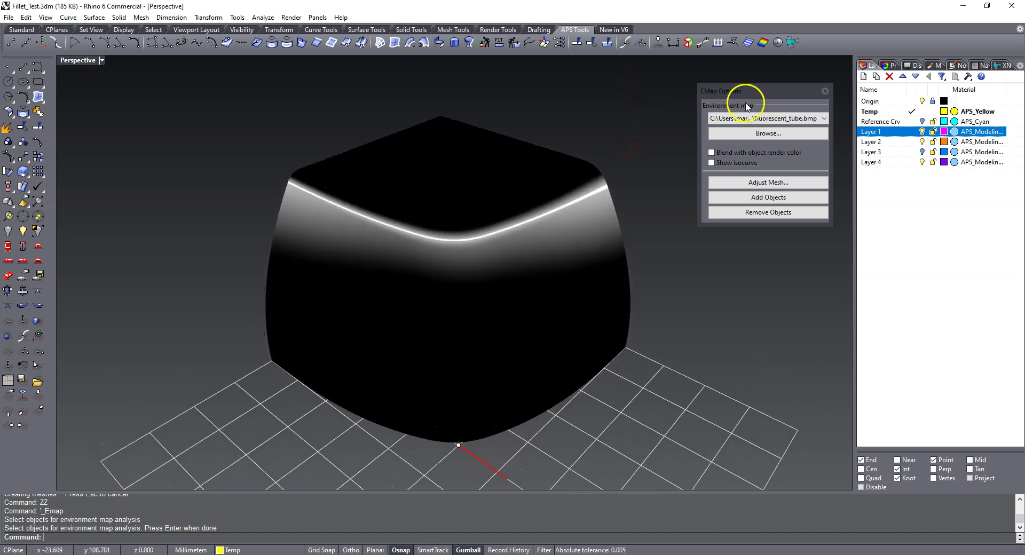
click(825, 91)
right_drag(705, 168, 382, 199)
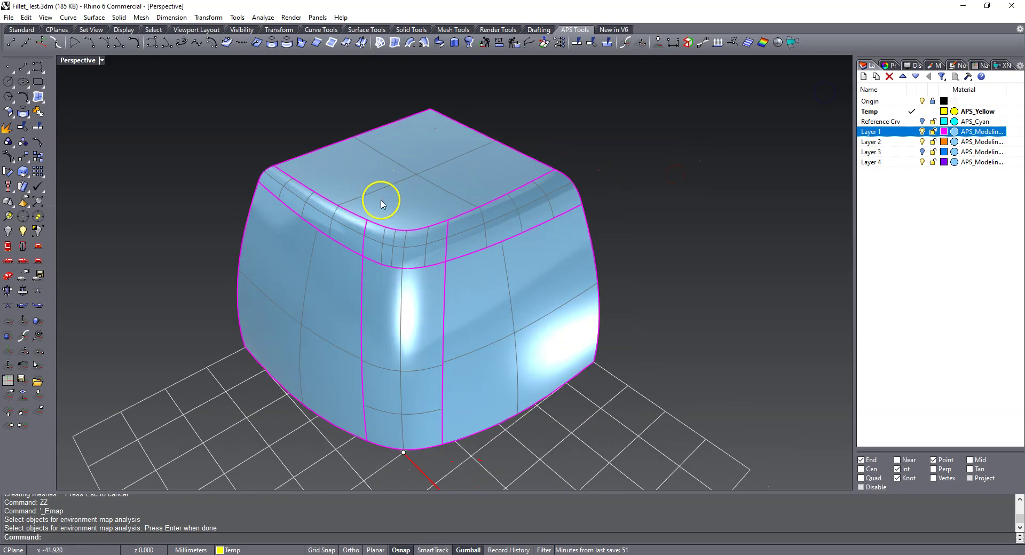
- Turn off surface isocurves and surface edges in the viewport display and examine the shaded corner from several angles
click(913, 66)
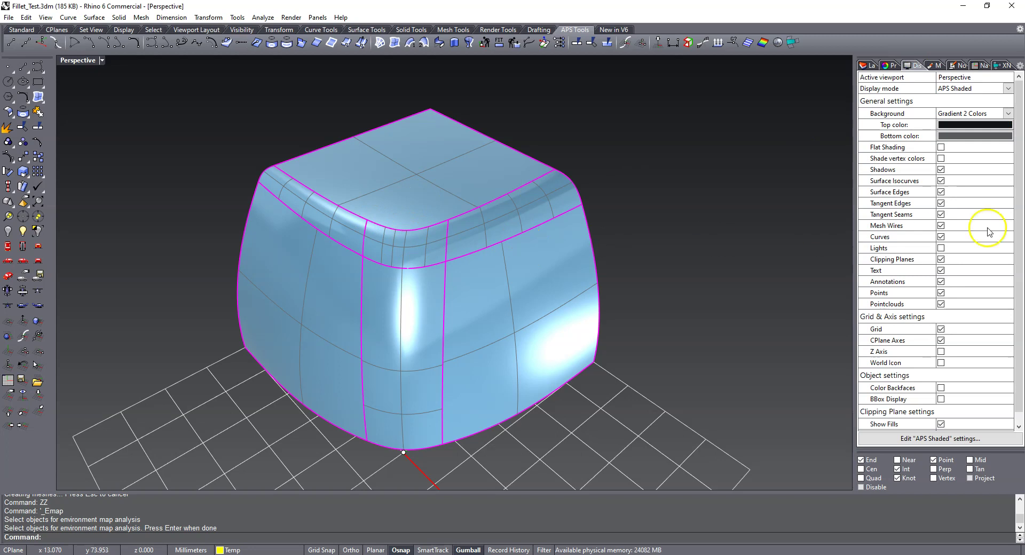
click(942, 181)
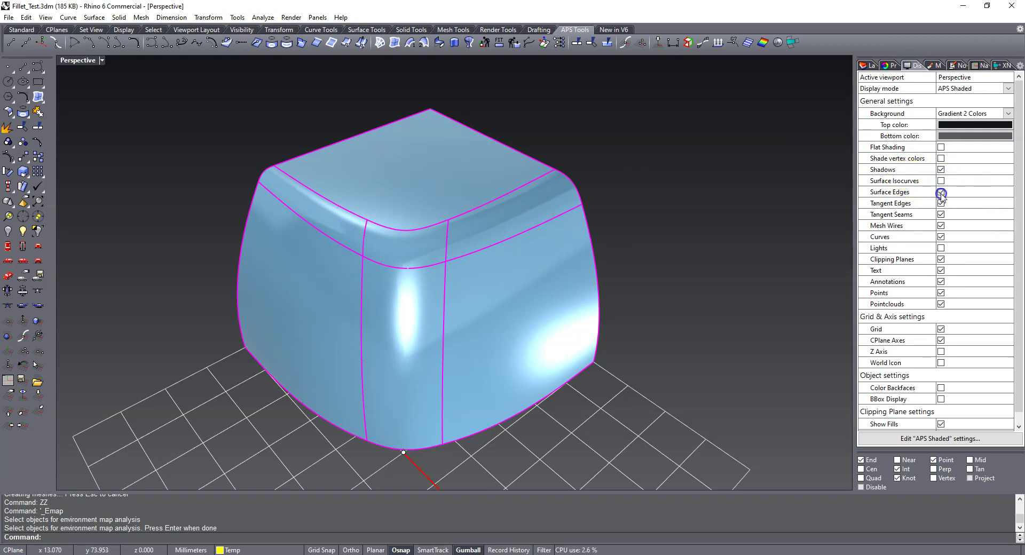
click(942, 192)
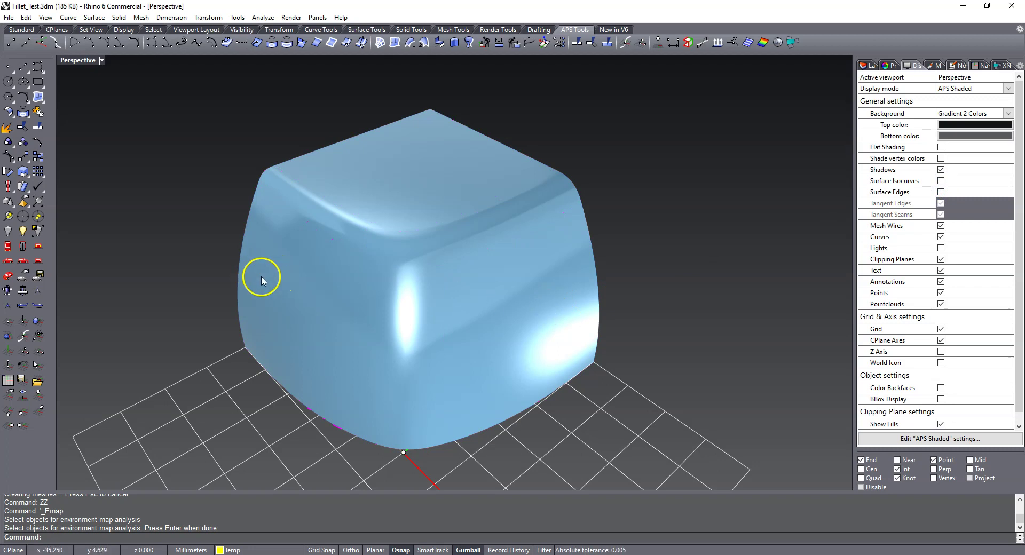
right_drag(195, 261, 108, 289)
right_drag(174, 301, 293, 318)
mouse_move(512, 344)
right_down()
mouse_move(565, 271)
mouse_move(399, 279)
mouse_move(487, 256)
mouse_move(396, 290)
mouse_move(327, 291)
right_up()
right_drag(451, 258, 427, 289)
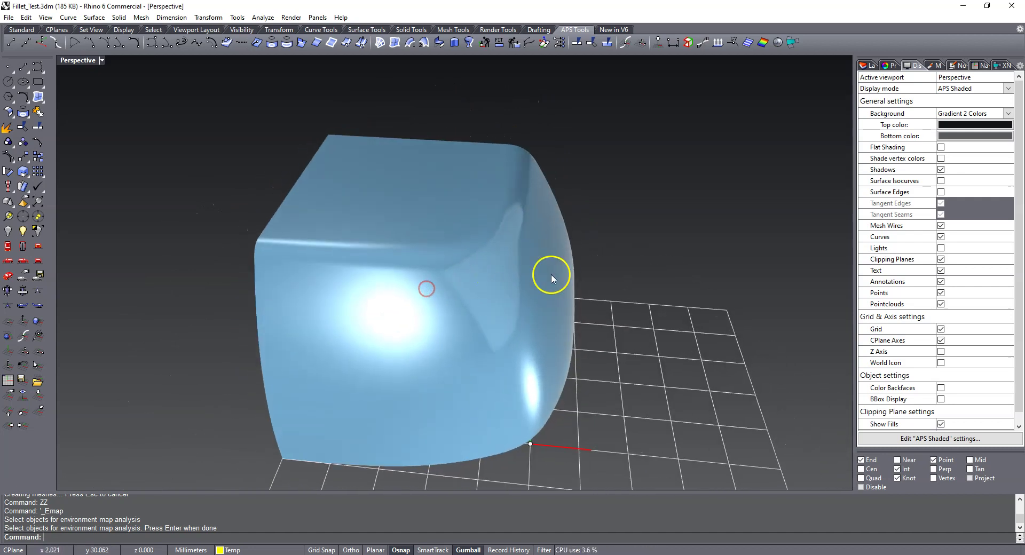
mouse_move(602, 289)
right_down()
mouse_move(542, 299)
mouse_move(591, 293)
right_up()
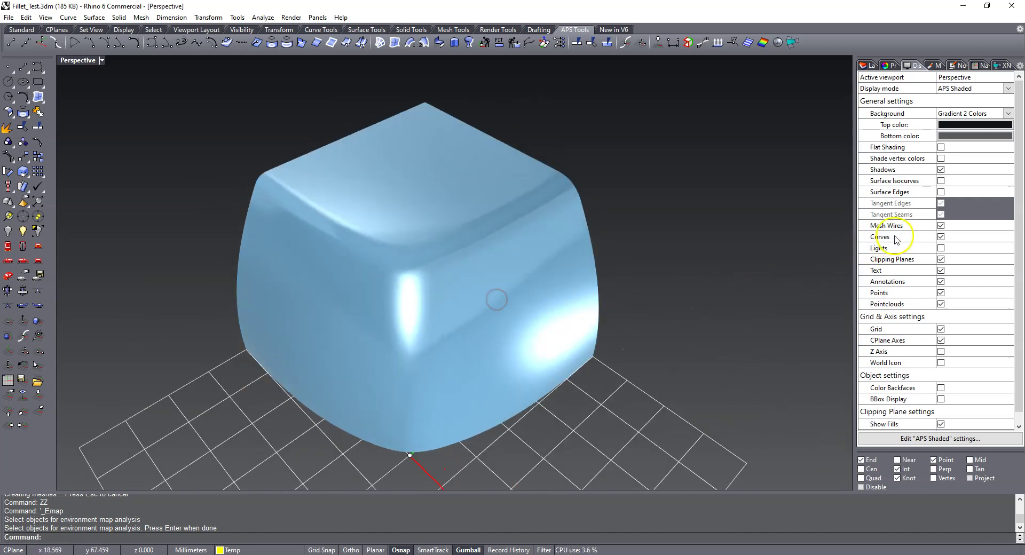
- Turn the viewport's surface isocurves and surface edges back on and view the whole block
click(941, 181)
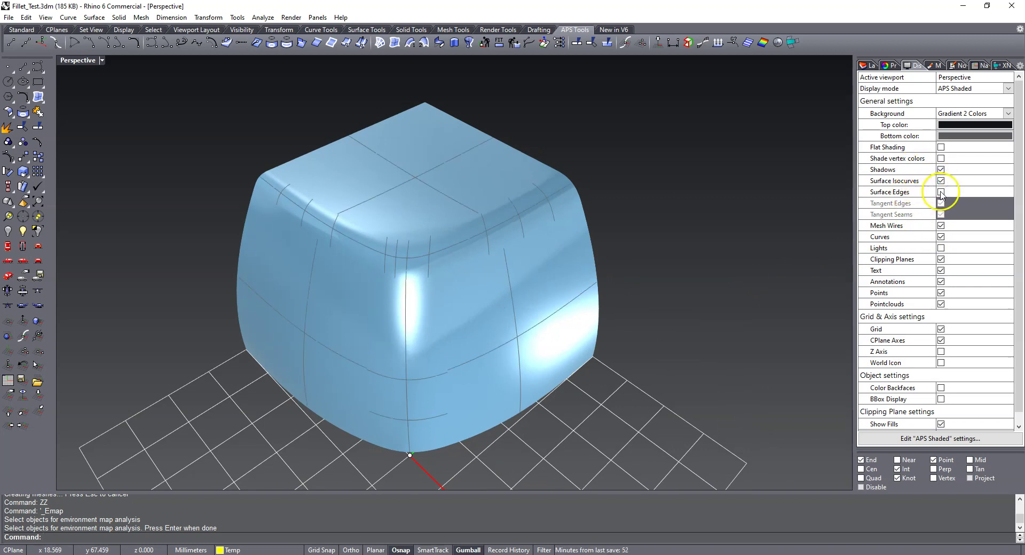
click(941, 192)
right_drag(727, 185, 152, 235)
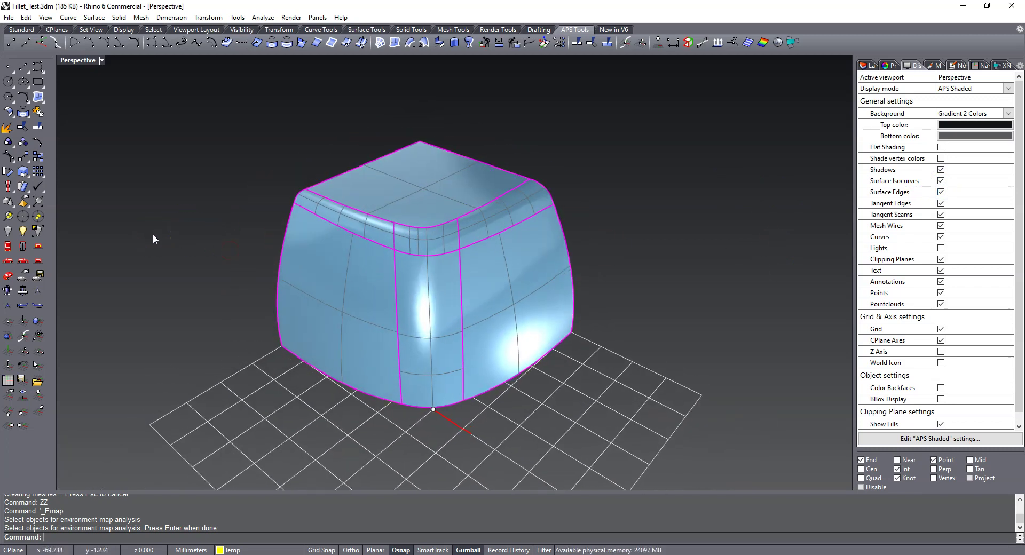
click(25, 537)
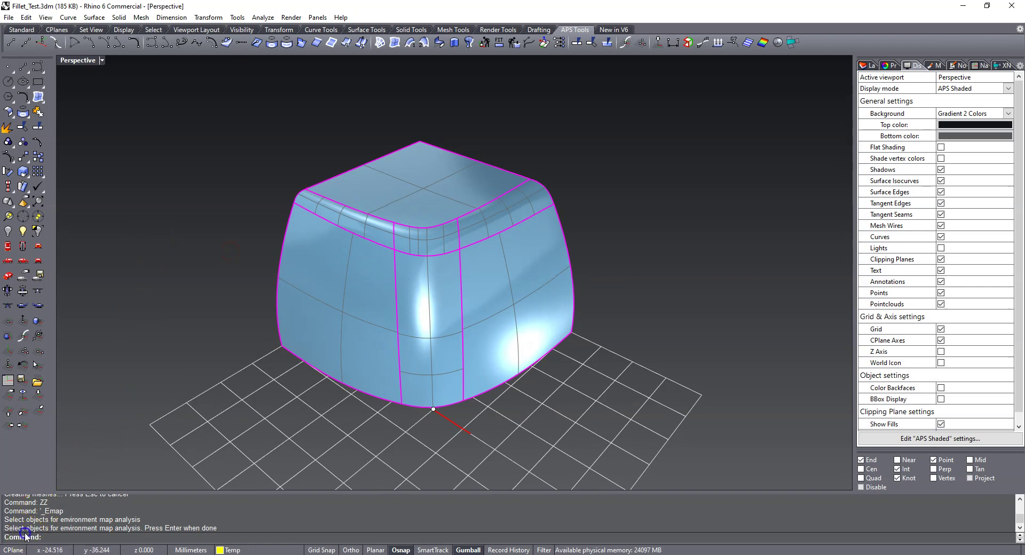